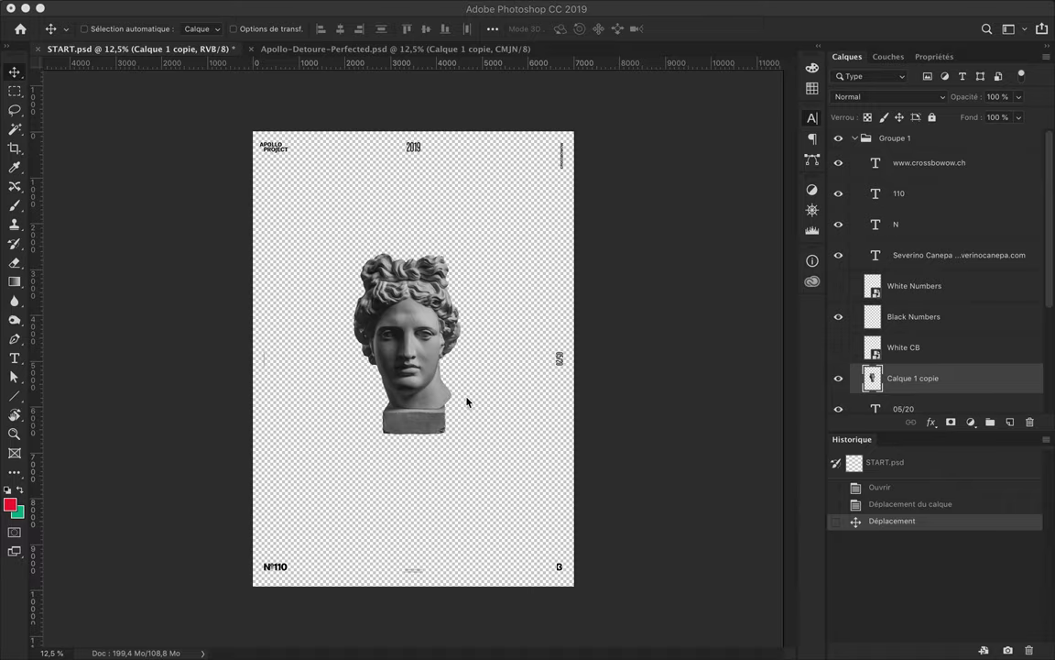
- Finish typing the 05/06 date, commit the text edit, and fit the whole poster on screen
type("06")
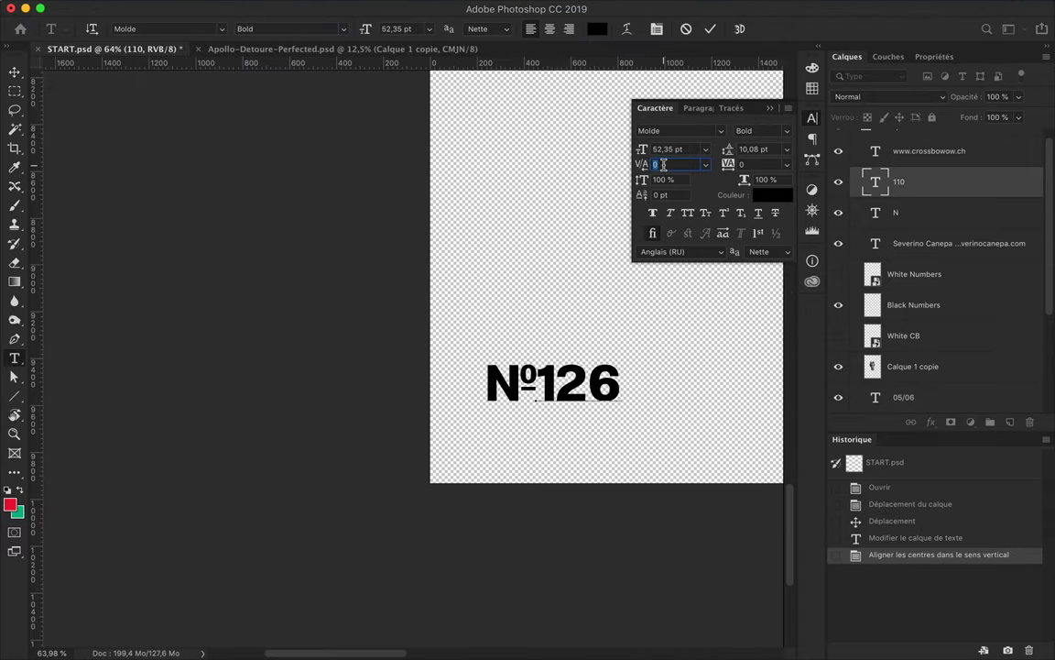
type("-50")
key("ctrl+Return")
key("v")
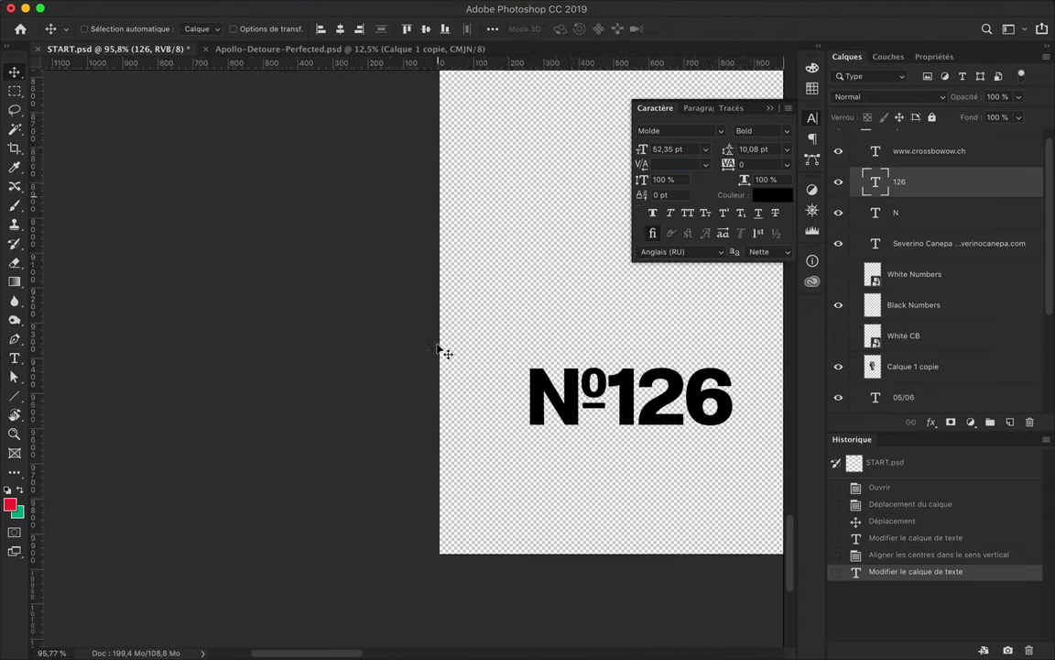
key("Down")
key("ctrl+0")
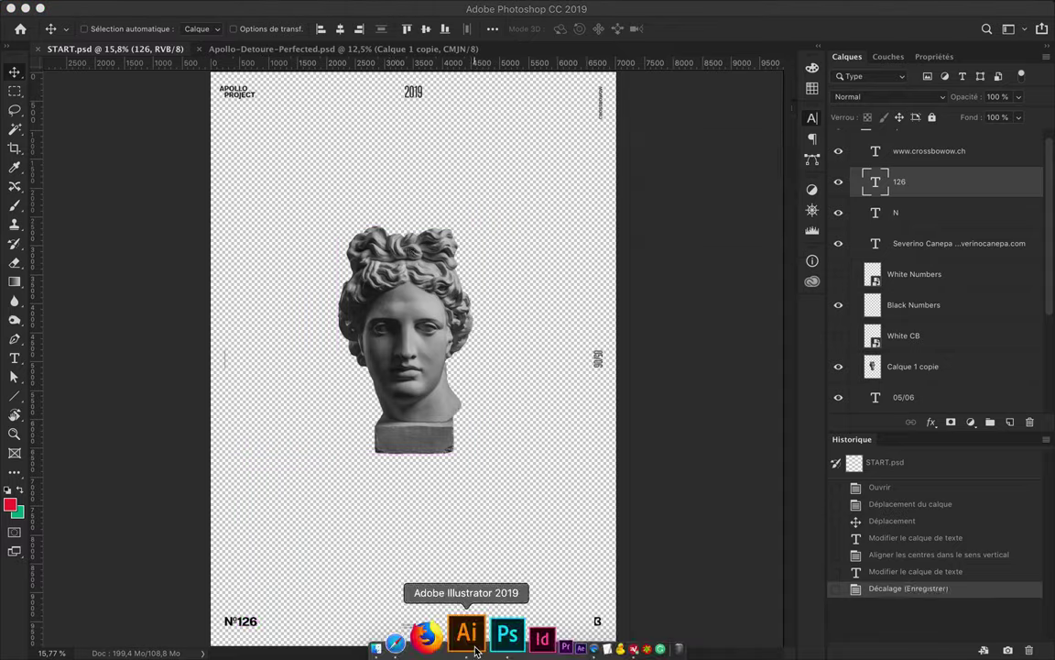
left_click(469, 635)
- In a new Illustrator document, repeat a thin bar downward to fill the page with stripes
left_click(898, 562)
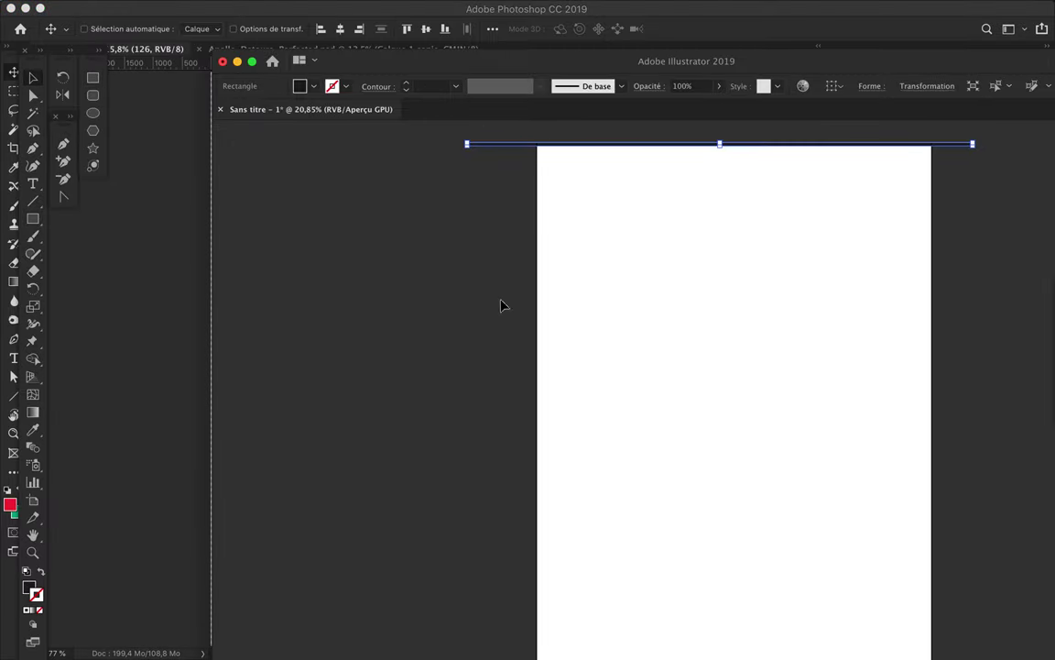
scroll(502, 305, "up", 3)
left_click_drag(414, 228, 414, 237)
key("ctrl+d")
key("ctrl+d")
key("ctrl+d")
key("ctrl+d")
key("ctrl+d")
key("ctrl+d")
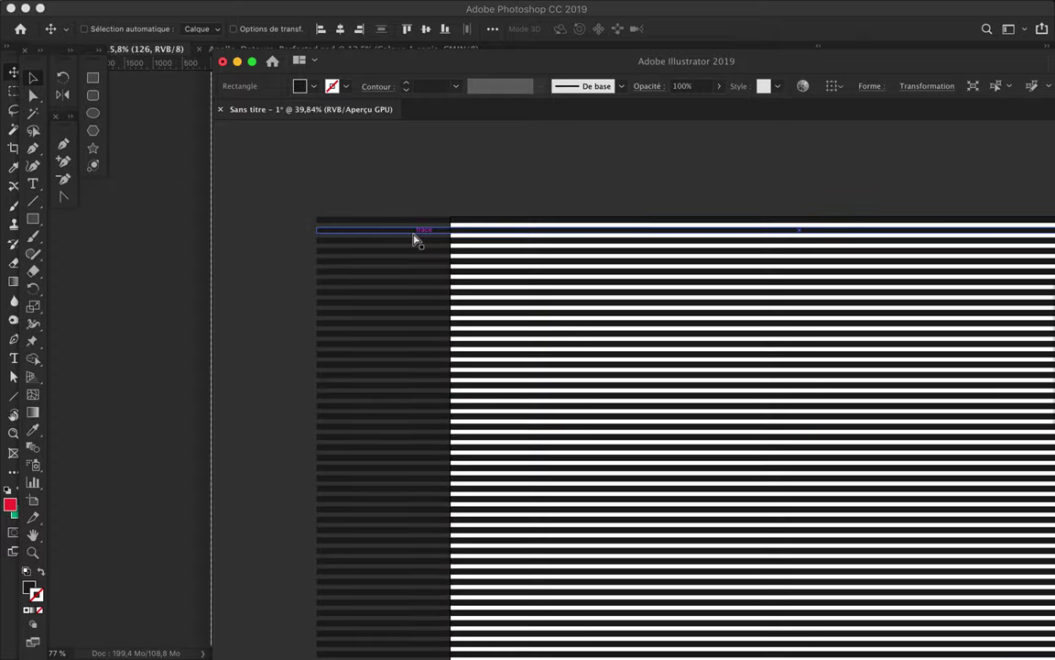
scroll(414, 239, "down", 5)
scroll(414, 239, "down", 5)
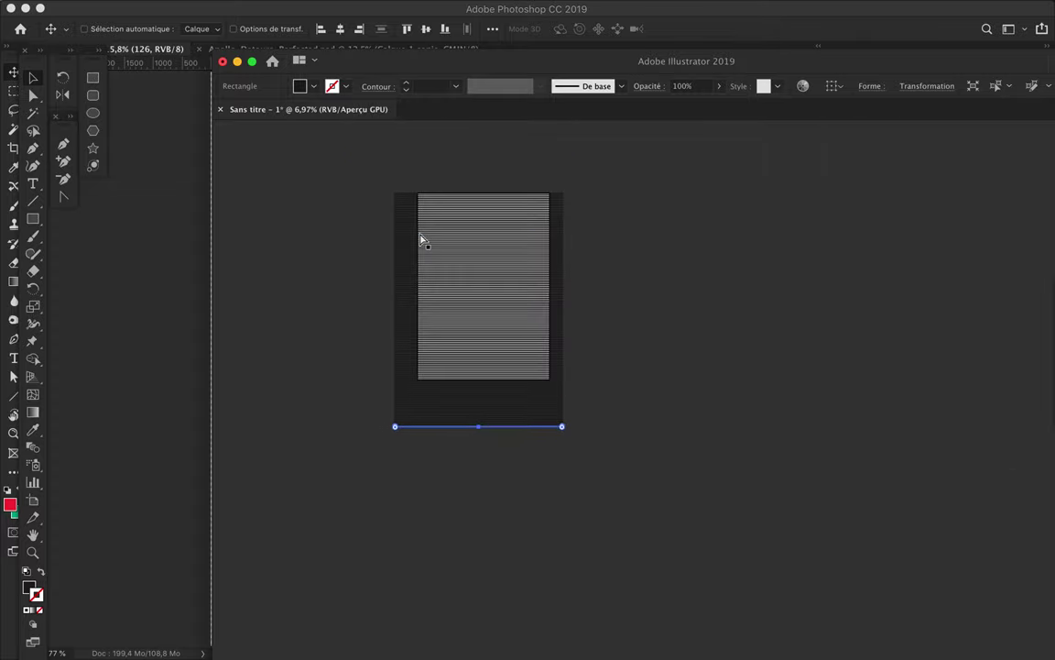
- Drag all the striped artwork into the Photoshop poster and place it
key("ctrl+a")
left_click_drag(478, 471, 166, 283)
key("Return")
key("ctrl+Tab")
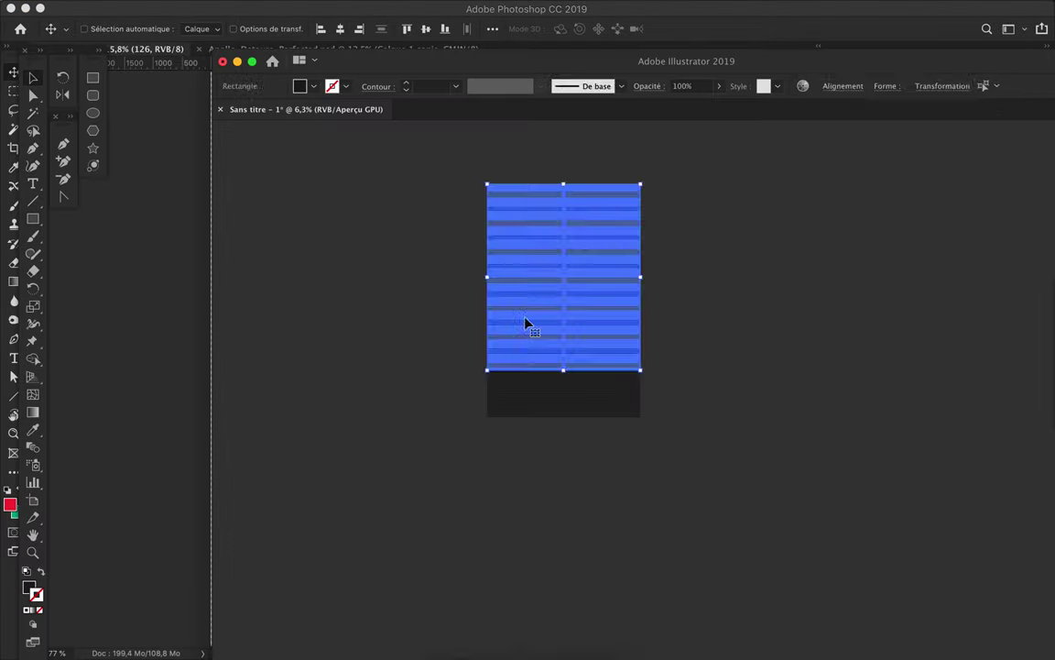
key("ctrl+shift+a")
- Add a white rectangle behind the stripes covering the full striped area, and save
left_click_drag(636, 371, 638, 372)
key("d")
key("ctrl+shift+bracketleft")
scroll(520, 177, "up", 5)
left_click_drag(628, 199, 641, 413)
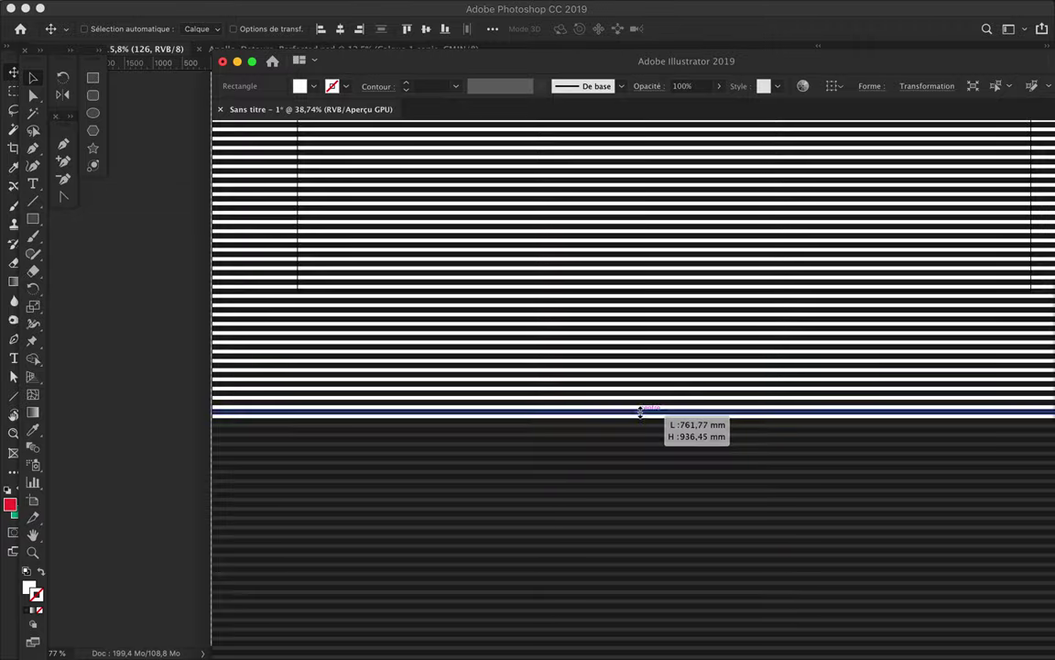
scroll(462, 424, "down", 3)
scroll(577, 465, "down", 2)
key("ctrl+s")
key("ctrl+Tab")
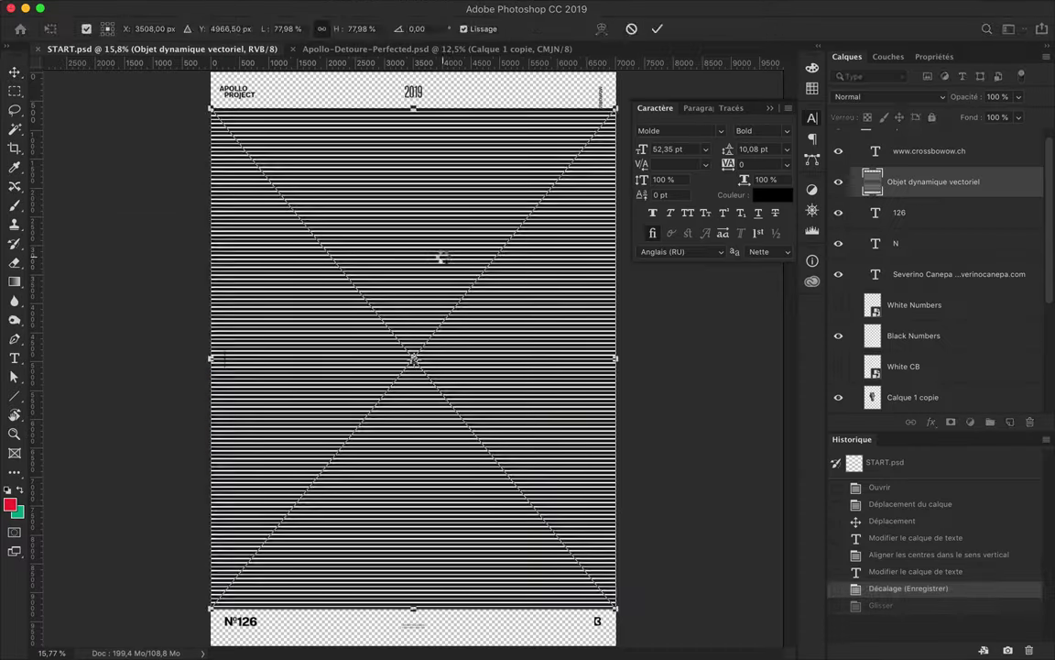
- Rasterize a copy of the stripes smart object, move it up the stack, and start Liquify
key("ctrl+shift+bracketleft")
scroll(554, 275, "down", 1)
right_click(925, 366)
left_click(764, 273)
left_click_drag(374, 251, 376, 157)
left_click(414, 7)
left_click(398, 122)
- Warp the top-left stripes into waves and push bulges into the middle and lower stripes
left_click_drag(174, 110, 178, 101)
mouse_move(311, 71)
left_mouse_down()
mouse_move(288, 151)
mouse_move(413, 110)
mouse_move(589, 141)
mouse_move(617, 59)
mouse_move(554, 240)
mouse_move(467, 220)
mouse_move(366, 297)
left_mouse_up()
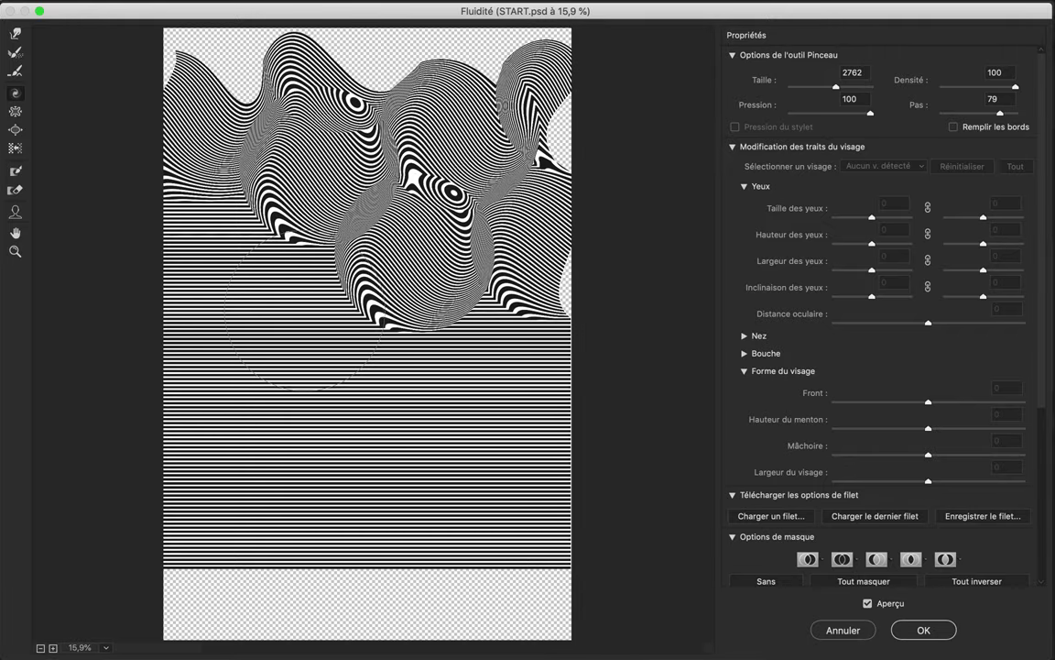
mouse_move(183, 431)
left_mouse_down()
mouse_move(94, 376)
mouse_move(70, 471)
mouse_move(507, 471)
mouse_move(510, 458)
left_mouse_up()
key("ctrl+alt+z")
key("ctrl+alt+z")
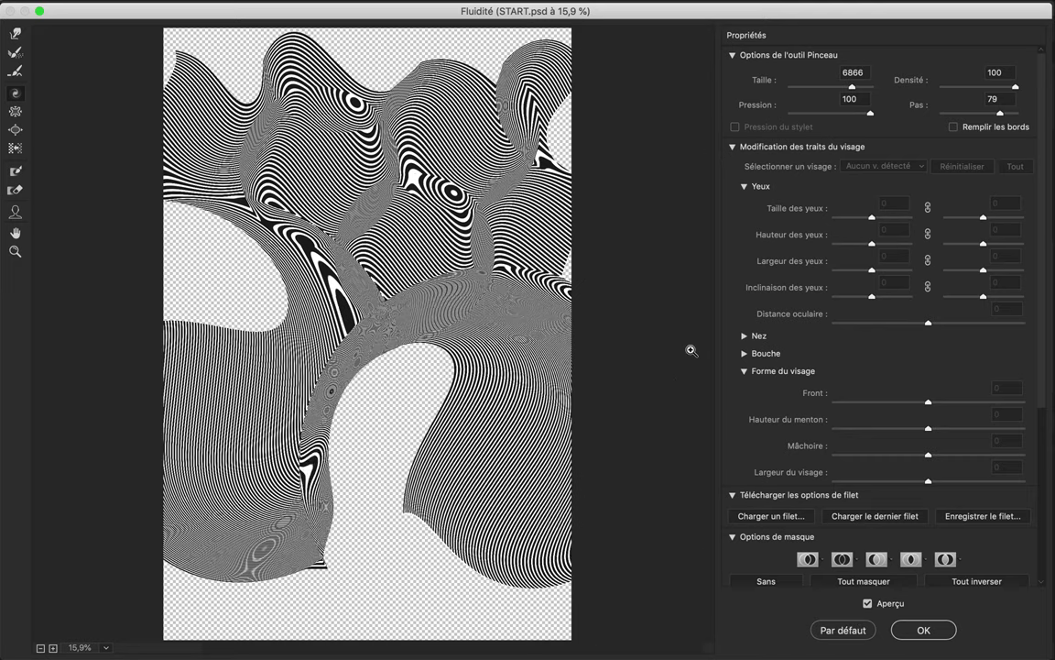
key("ctrl+alt+z")
left_click_drag(215, 252, 185, 204)
left_click_drag(267, 256, 436, 330)
- Twirl swirls into the lower stripes, push the bottom band into waves, and apply Liquify
left_click_drag(367, 380, 348, 339)
left_click_drag(179, 296, 195, 327)
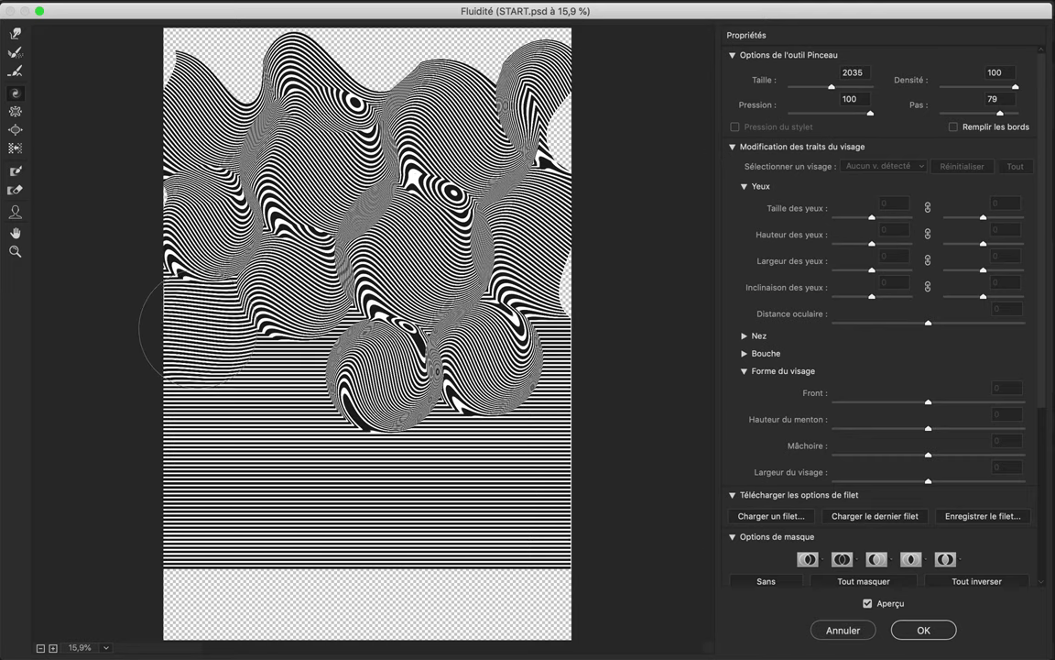
mouse_move(257, 366)
left_mouse_down()
mouse_move(549, 367)
mouse_move(476, 413)
mouse_move(292, 420)
left_mouse_up()
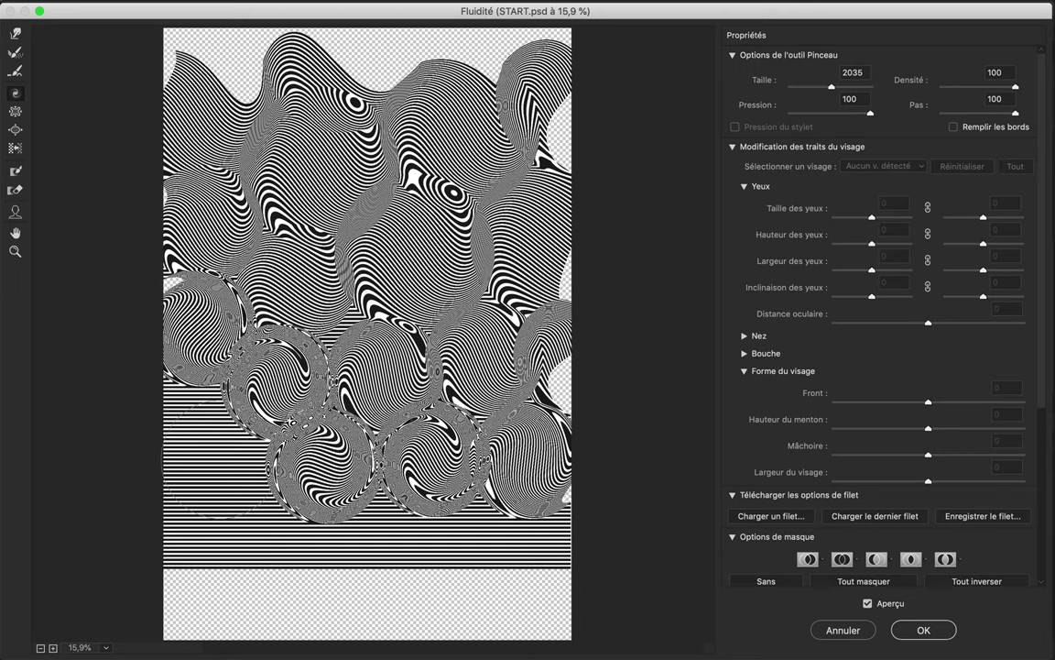
left_click_drag(189, 398, 211, 407)
key("alt")
left_click_drag(206, 563, 481, 563)
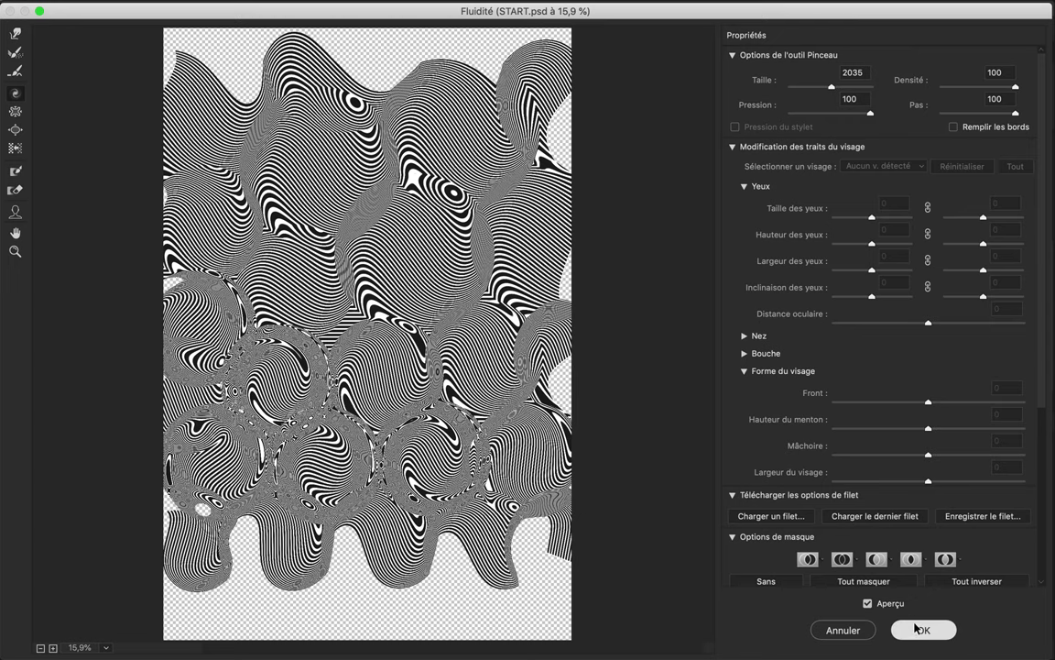
left_click(916, 628)
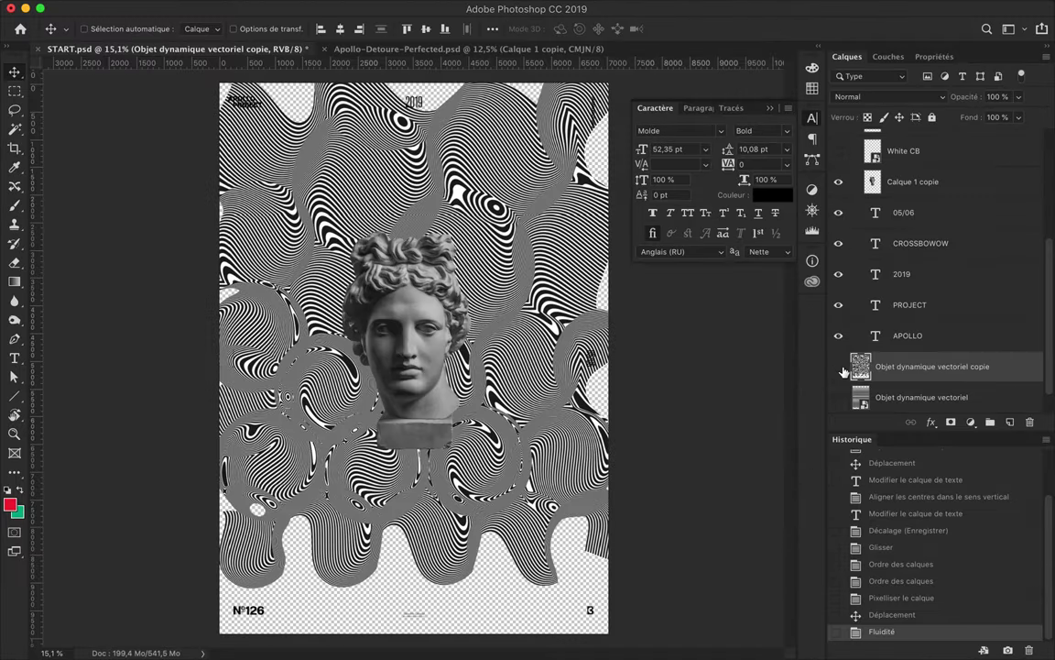
- Rasterize a new stripes copy and Forward Warp its top and middle-right stripes in Liquify
right_click(843, 371)
left_click(738, 264)
key("ctrl+shift+x")
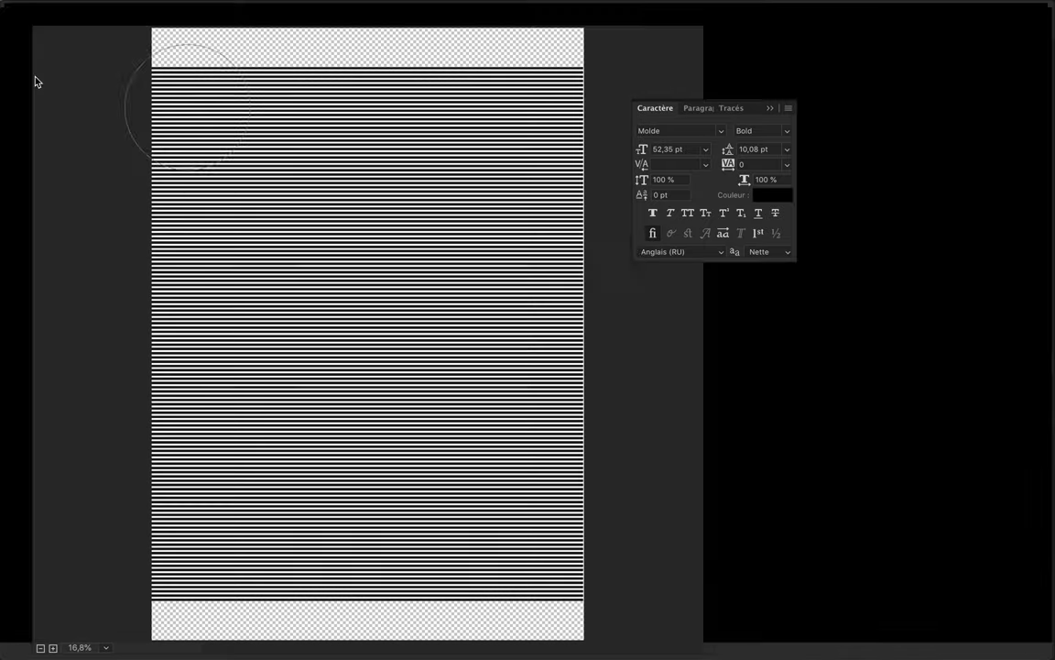
mouse_move(129, 73)
left_mouse_down()
mouse_move(165, 99)
mouse_move(176, 94)
mouse_move(289, 285)
mouse_move(225, 609)
mouse_move(141, 566)
mouse_move(471, 577)
mouse_move(421, 431)
left_mouse_up()
key("ctrl+minus")
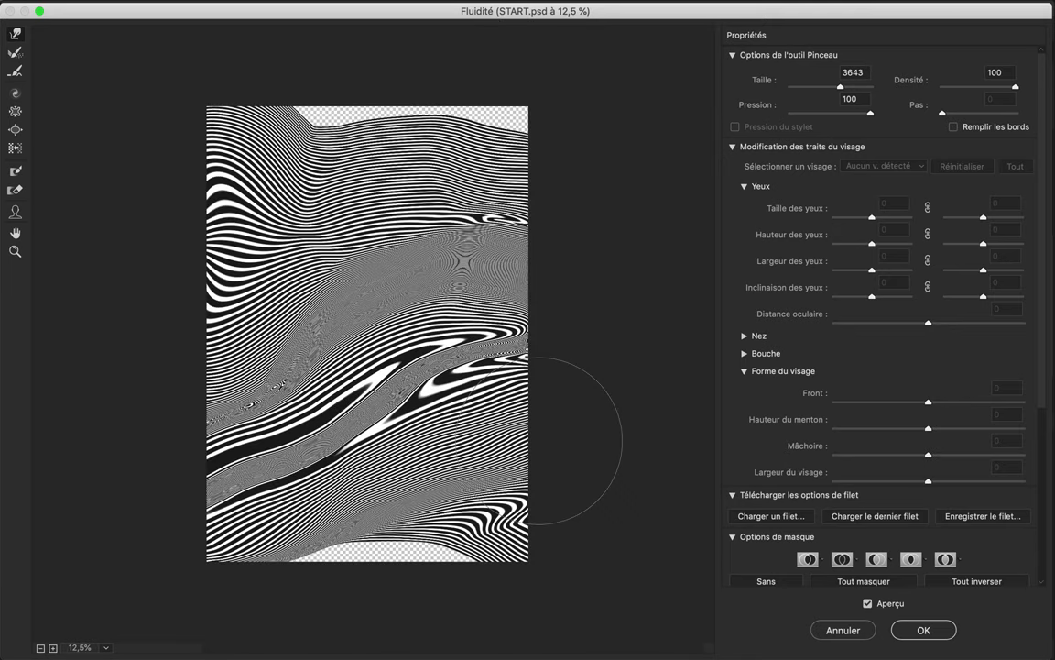
left_click_drag(342, 106, 507, 70)
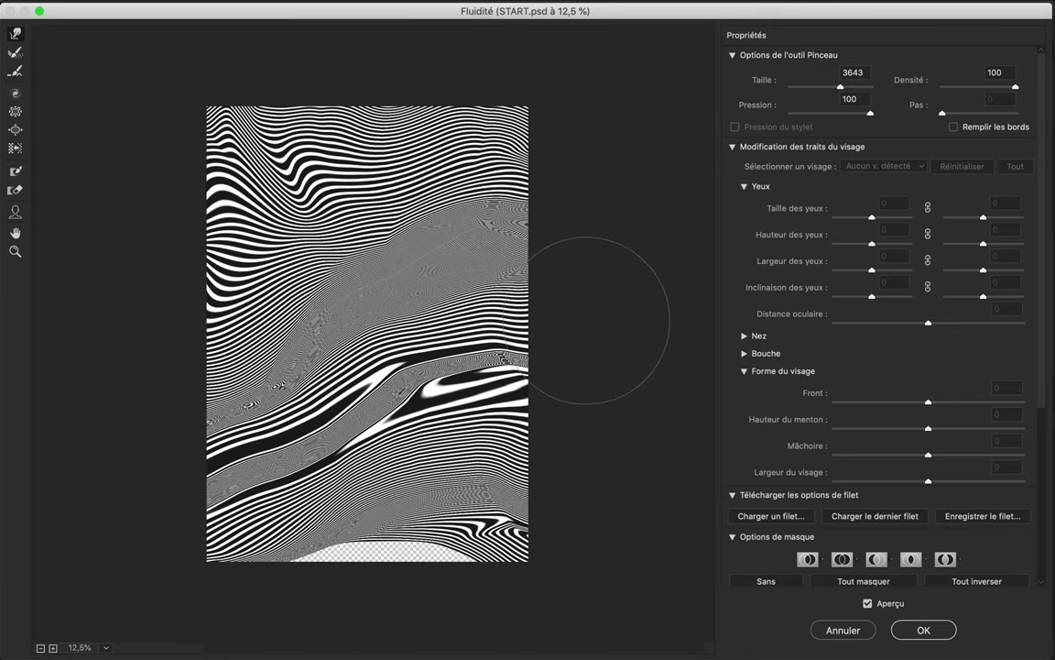
- Pucker and bloat the stripes into huge upper-right and lower-left bulges at brush size 15000, then apply
left_click(14, 111)
left_click_drag(213, 131, 220, 136)
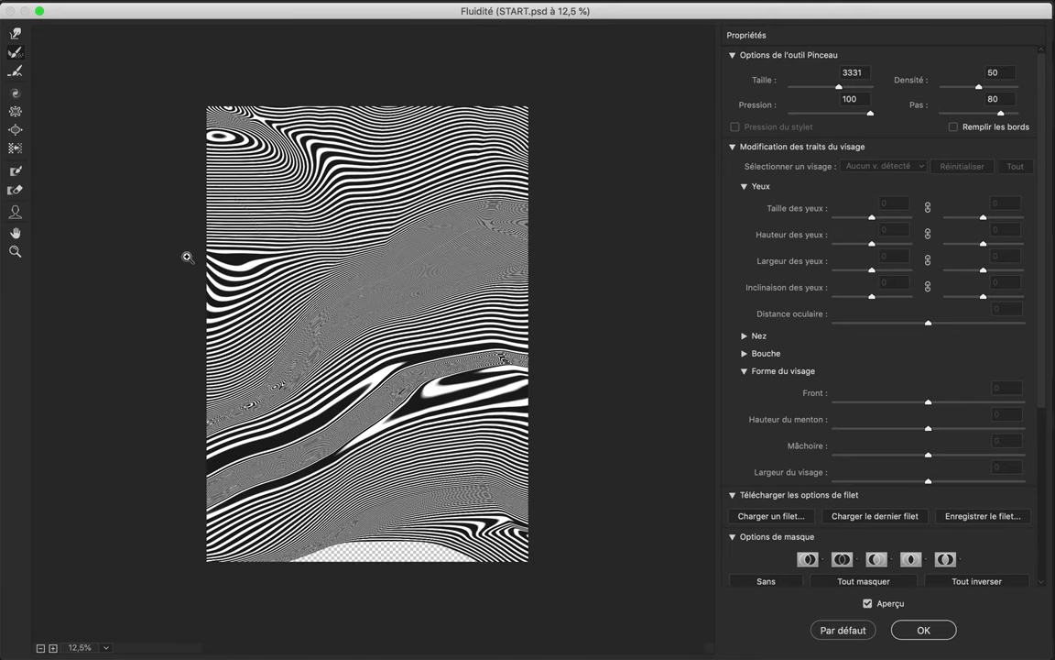
left_click_drag(358, 243, 316, 236)
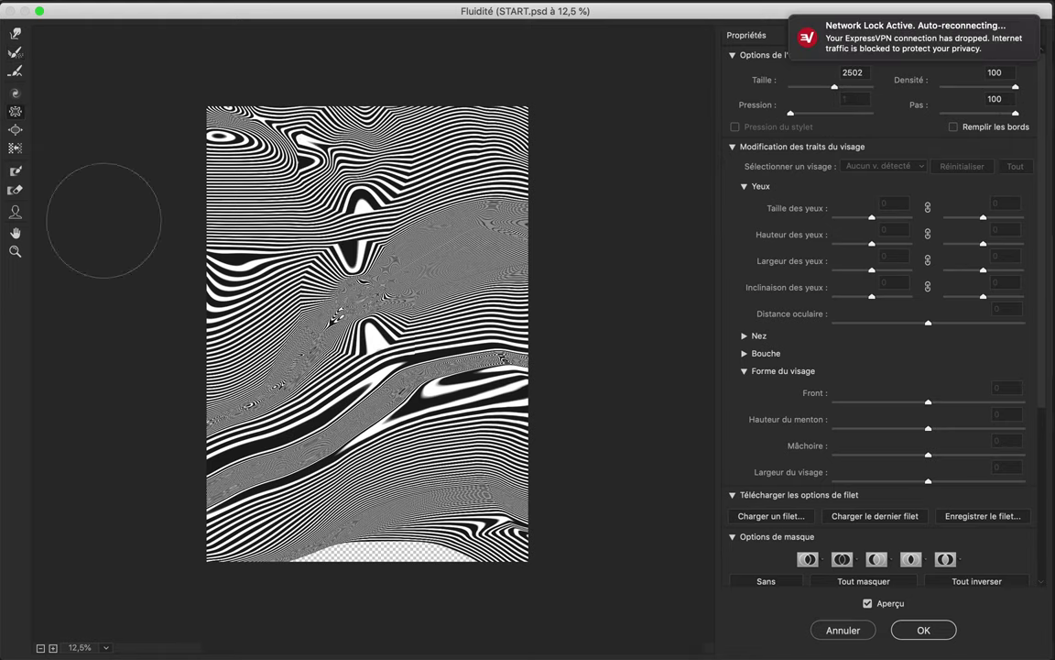
mouse_move(477, 412)
left_mouse_down()
mouse_move(448, 396)
mouse_move(506, 400)
mouse_move(164, 211)
mouse_move(197, 224)
left_mouse_up()
key("ctrl+alt+z")
key("ctrl+alt+z")
key("ctrl+alt+z")
mouse_move(626, 244)
left_mouse_down()
mouse_move(507, 220)
mouse_move(678, 400)
left_mouse_up()
left_click_drag(853, 87, 872, 87)
left_click_drag(114, 577, 120, 573)
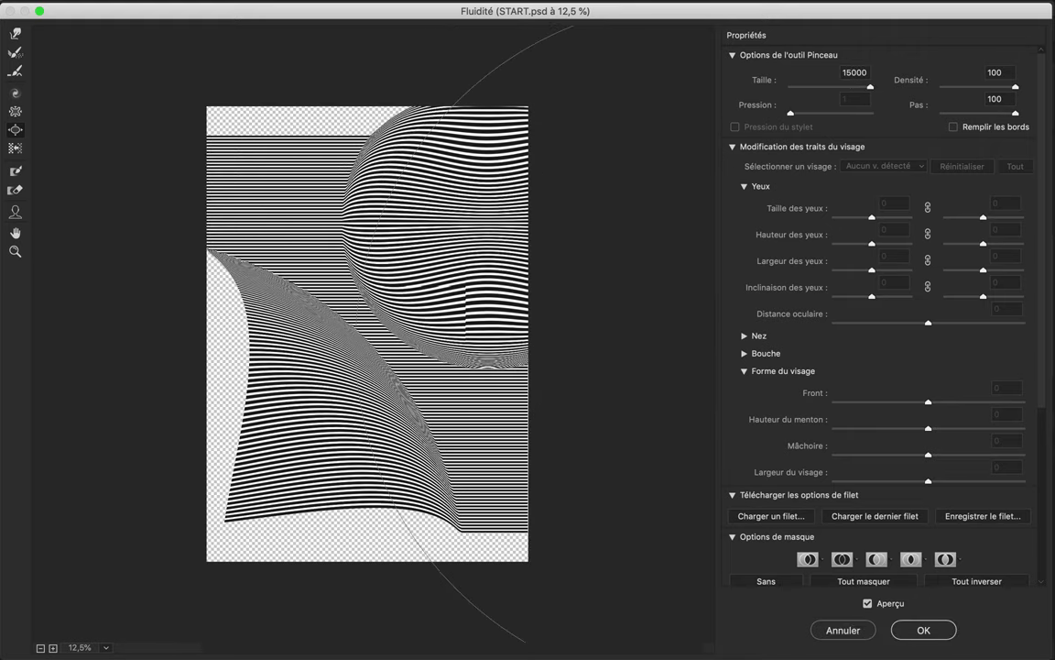
left_click(923, 630)
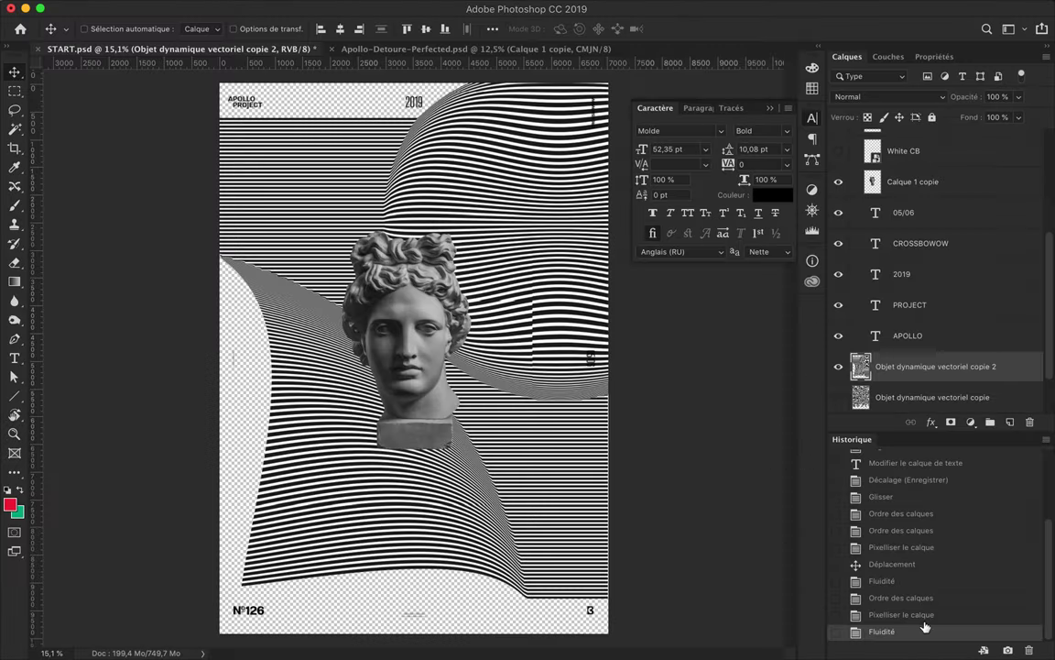
- Draw a white-filled rectangle over the whole page on the Background layer
scroll(394, 204, "up", 5)
key("ctrl+0")
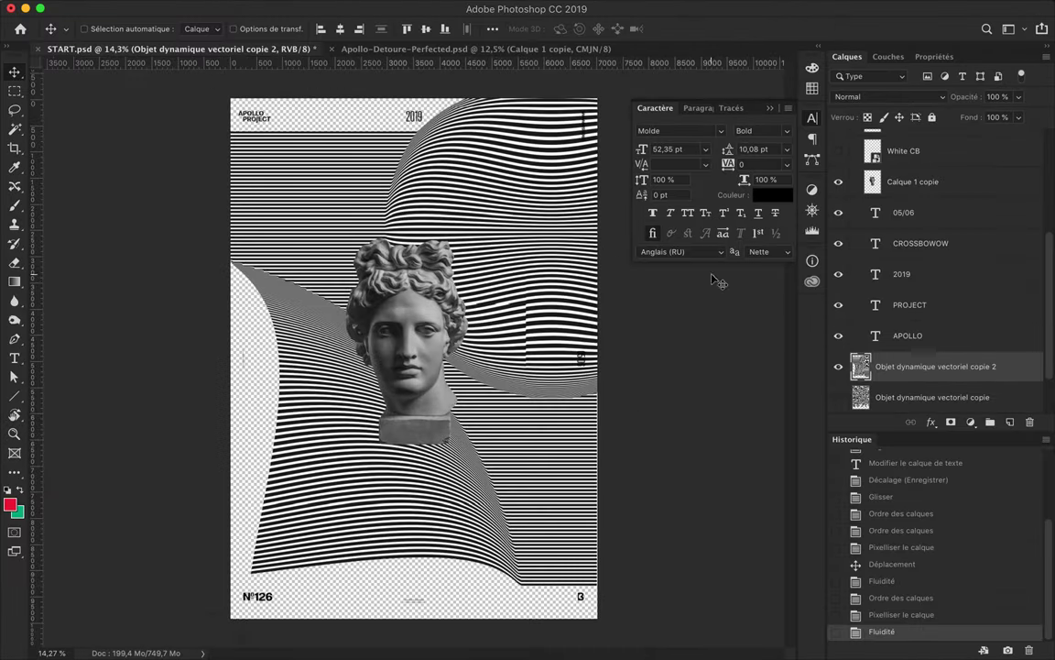
key("alt+comma")
key("u")
left_click(171, 28)
left_click(263, 58)
key("Escape")
key("Escape")
right_click(13, 396)
left_click(69, 396)
left_click_drag(227, 91, 608, 632)
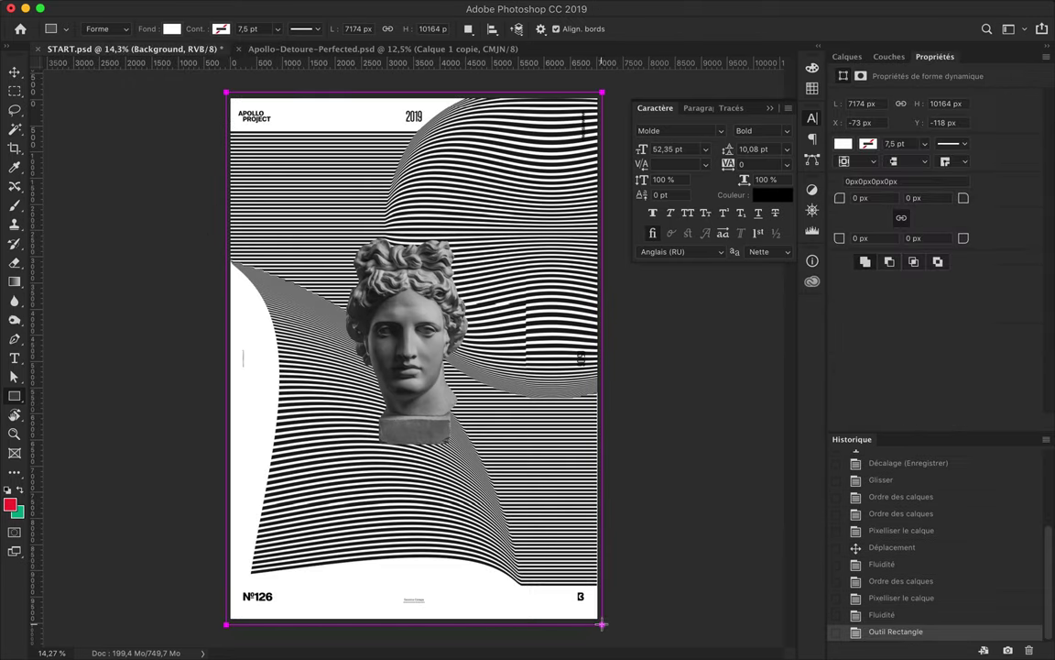
- Set the foreground colour to red e51515
key("v")
left_click(811, 89)
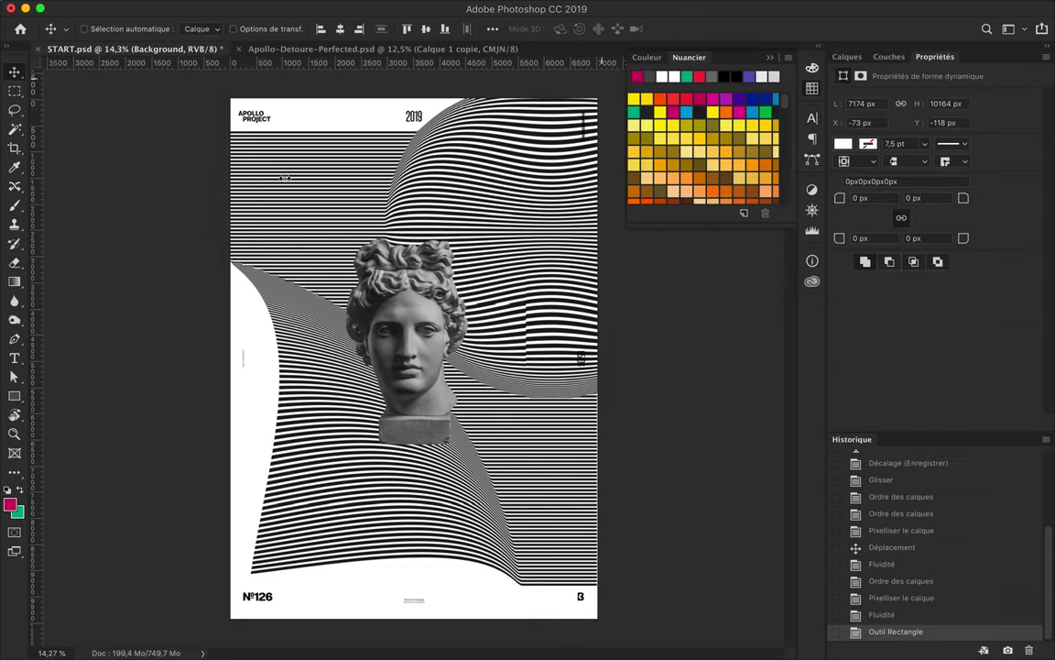
left_click(9, 504)
key("Return")
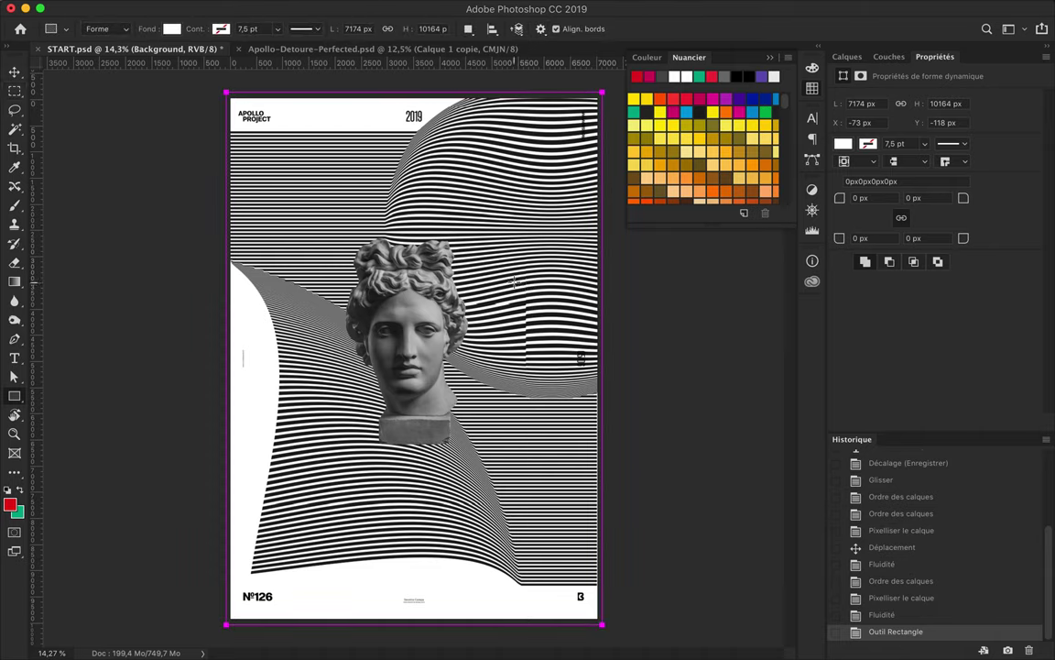
- Enlarge the bust, move it up and left, and place a new text box
left_click(424, 305, "ctrl")
key("ctrl+t")
left_click_drag(424, 305, 394, 193)
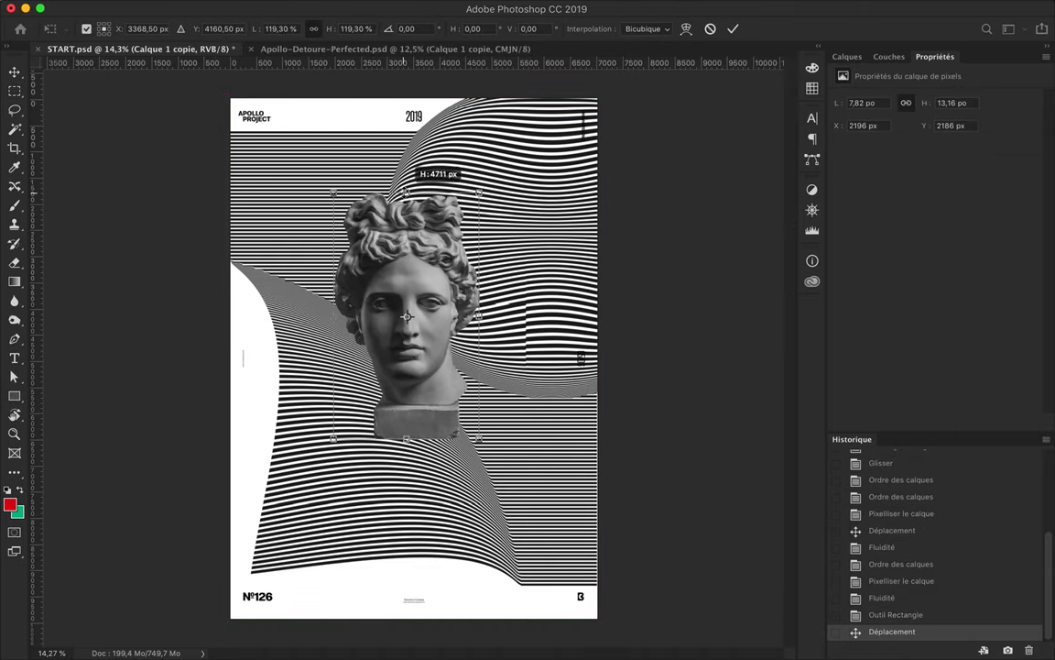
key("Return")
left_click_drag(332, 178, 379, 210)
left_click(845, 56)
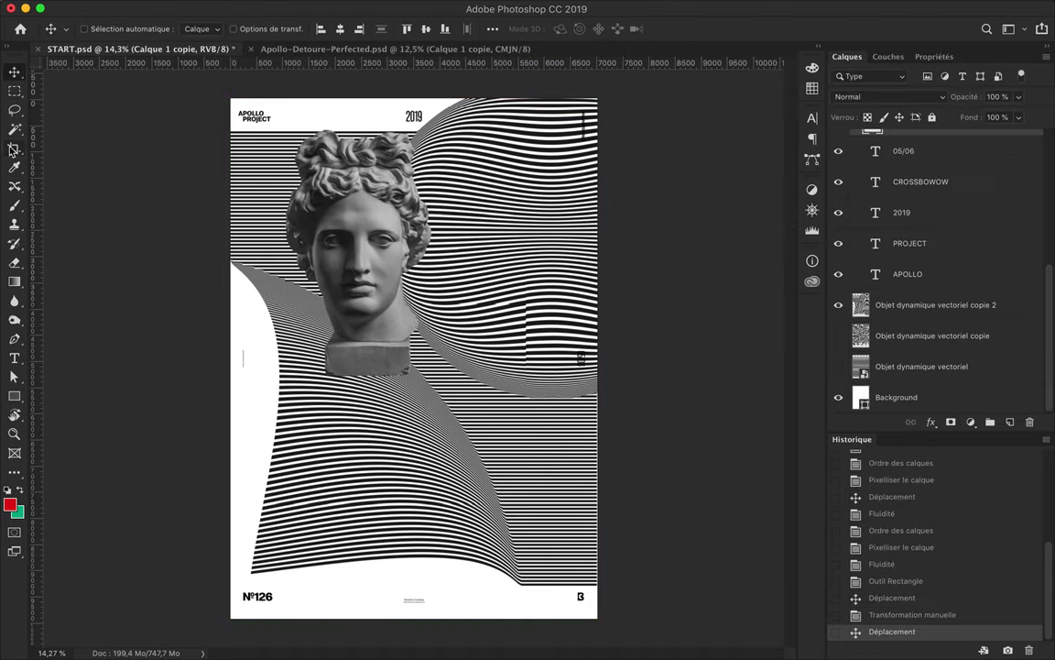
key("t")
left_click(394, 430)
- Type the title 'APOLLO' and scale it up
type("APOLLO")
key("Escape")
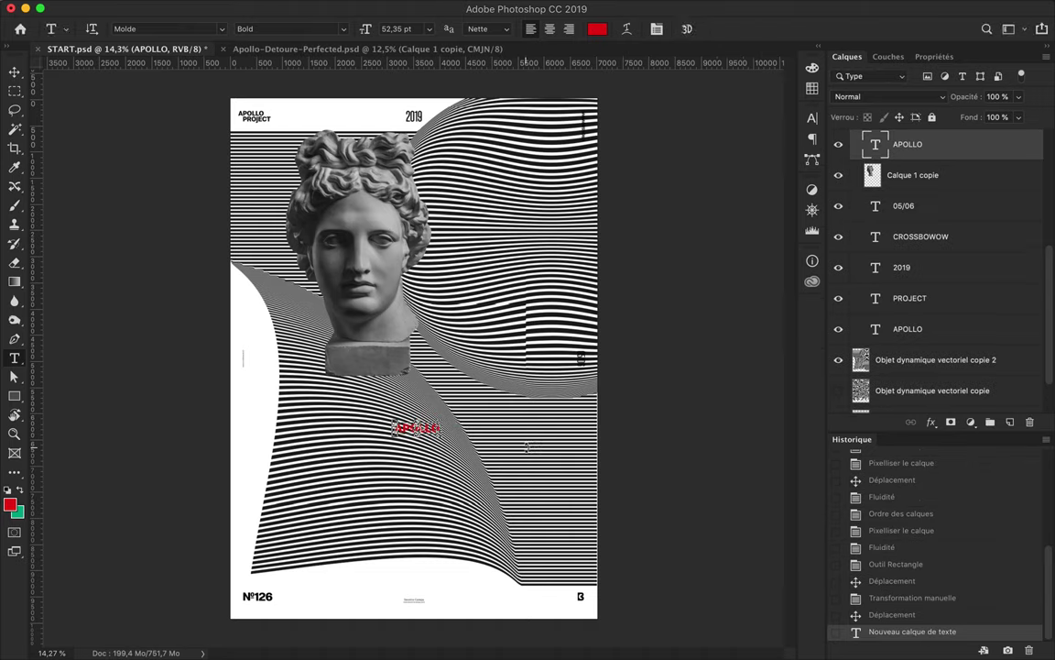
left_click_drag(510, 449, 394, 410)
key("Return")
left_click(811, 117)
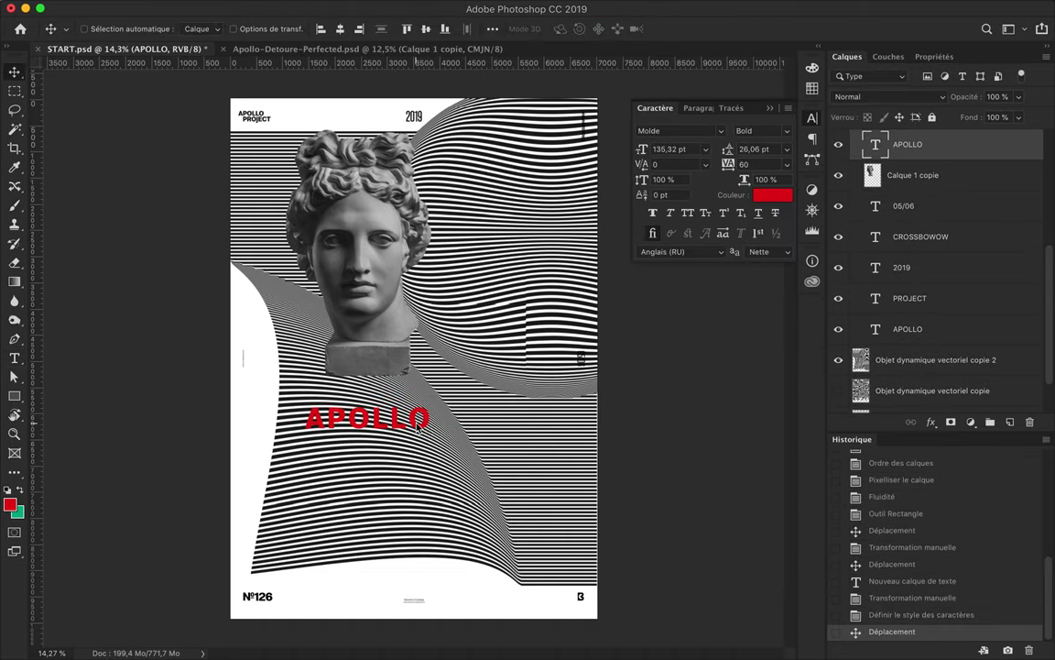
- Move the statue below the text group and clip a contrast-boosting Levels adjustment to it
scroll(467, 385, "down", 2)
left_click_drag(907, 175, 893, 384)
left_click(970, 422)
left_click(966, 500)
left_click_drag(859, 209, 877, 208)
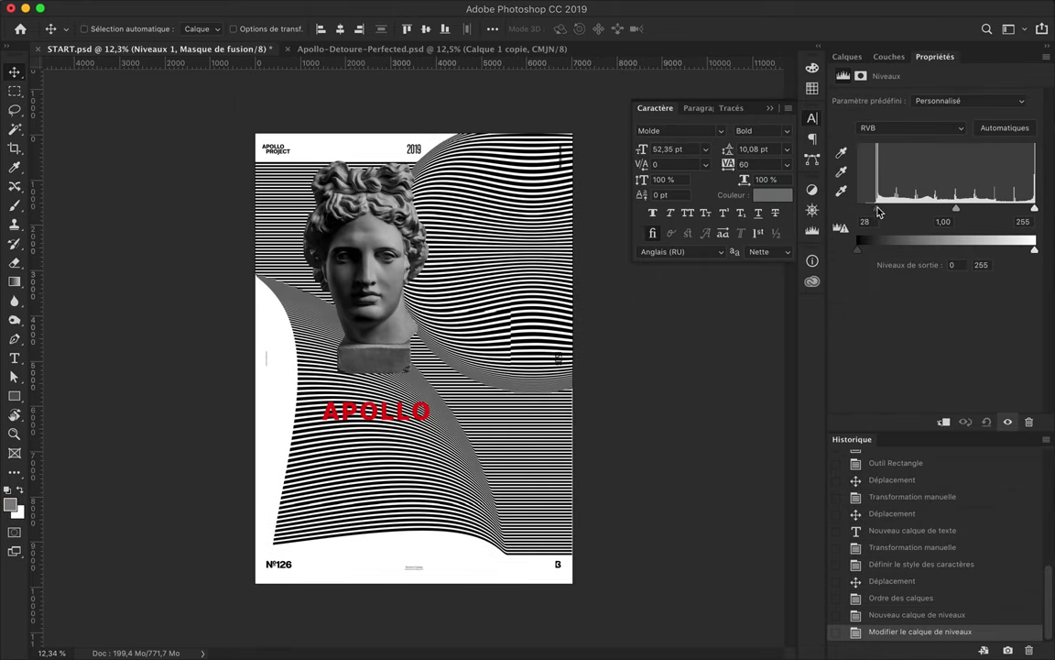
left_click_drag(1034, 209, 1012, 208)
left_click_drag(944, 209, 949, 213)
left_click(847, 56)
left_click(880, 178, "alt")
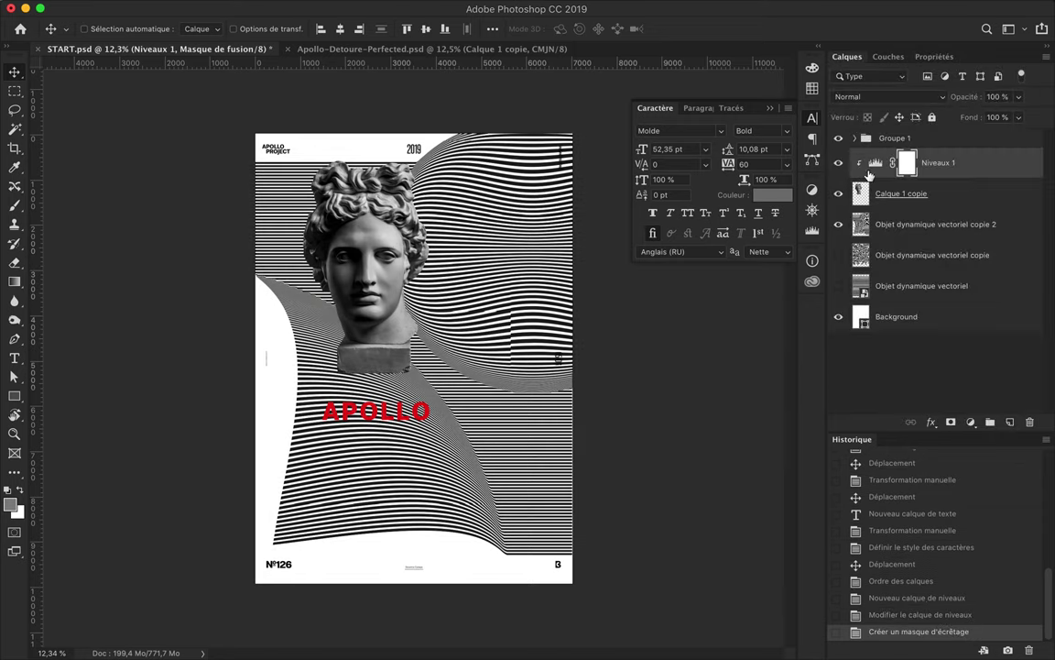
- Lower the statue behind the title and widen the APOLLO letter spacing
left_click(339, 234, "ctrl")
left_click_drag(339, 235, 355, 390)
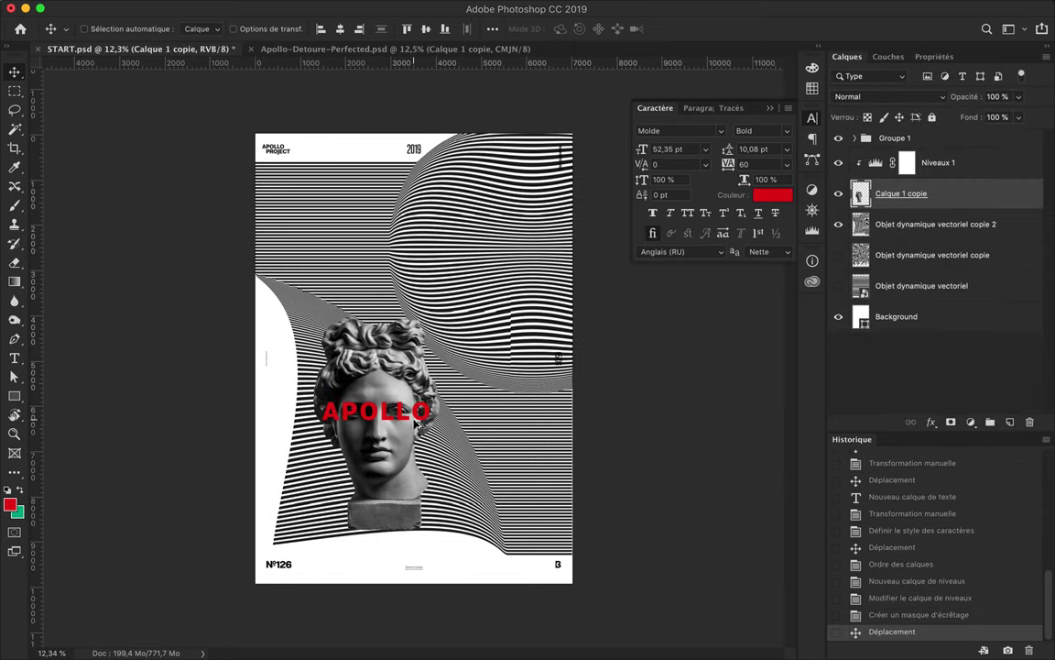
left_click(377, 411, "ctrl")
left_click(770, 163)
left_click_drag(410, 411, 399, 413)
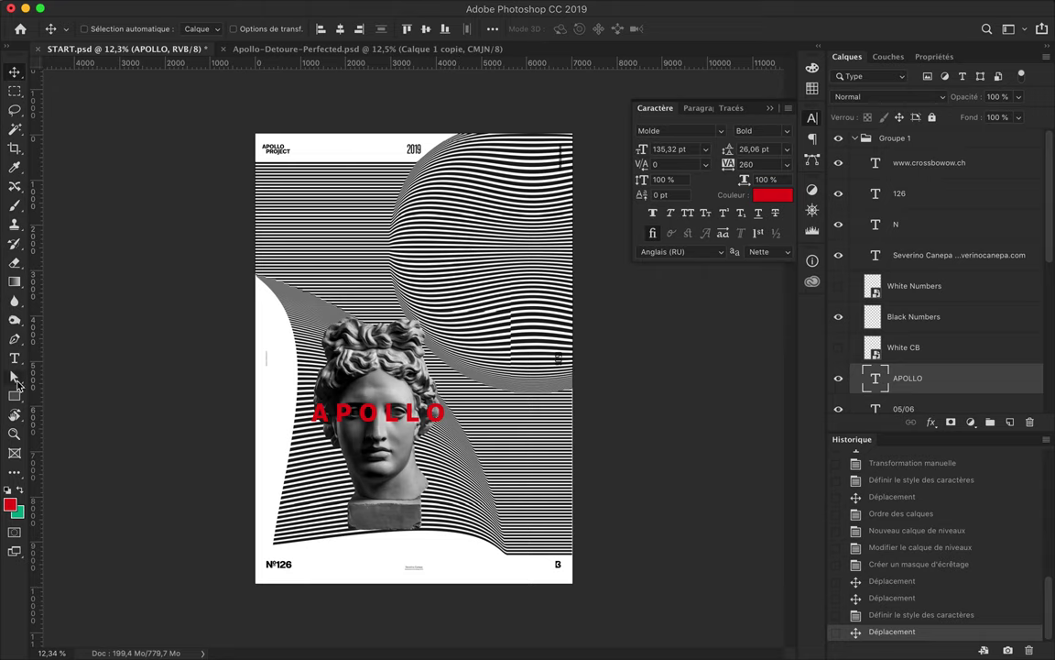
- Start a New Guide Layout and edit its column count
left_click(15, 393)
left_click(65, 506)
left_click(463, 9)
left_click(541, 435)
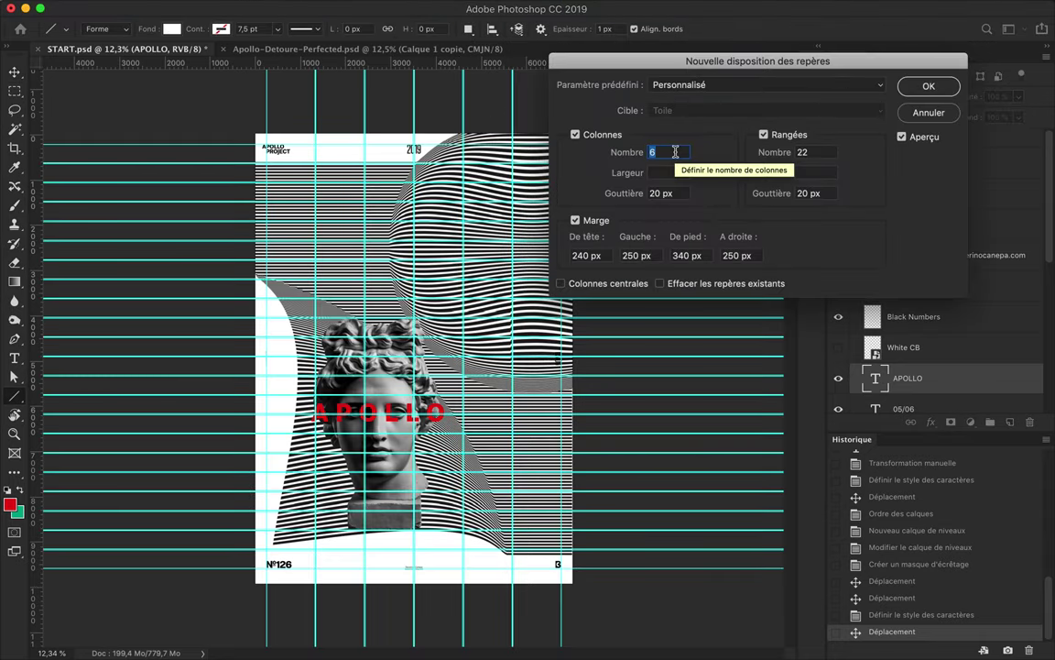
- Apply a 12-row guide layout, then clear all guides from the canvas
double_click(806, 152)
type("12")
key("Return")
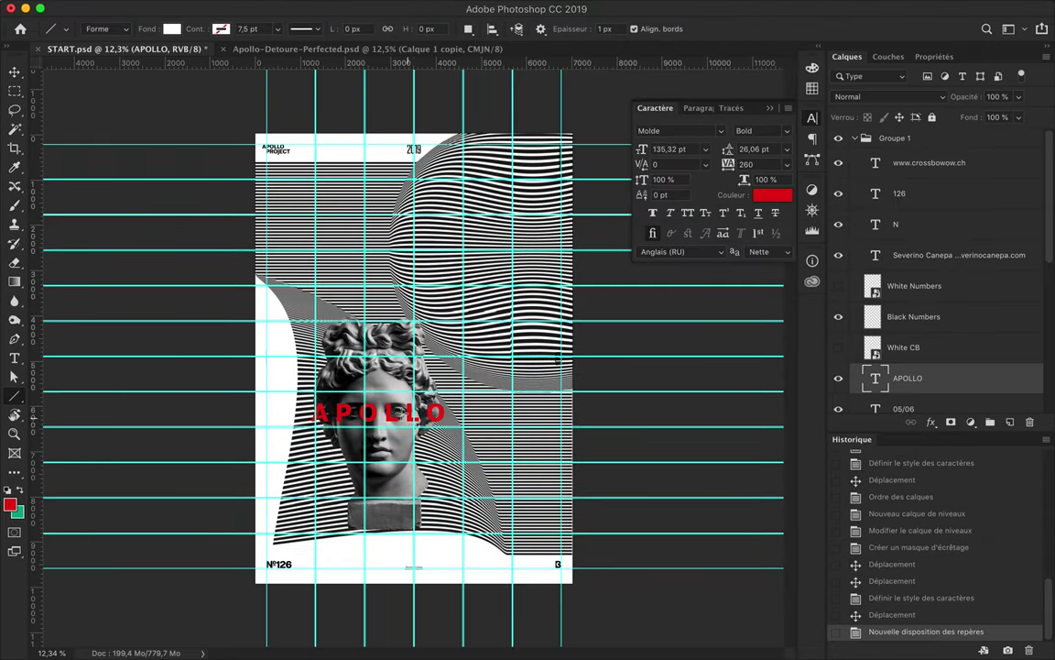
left_click(489, 9)
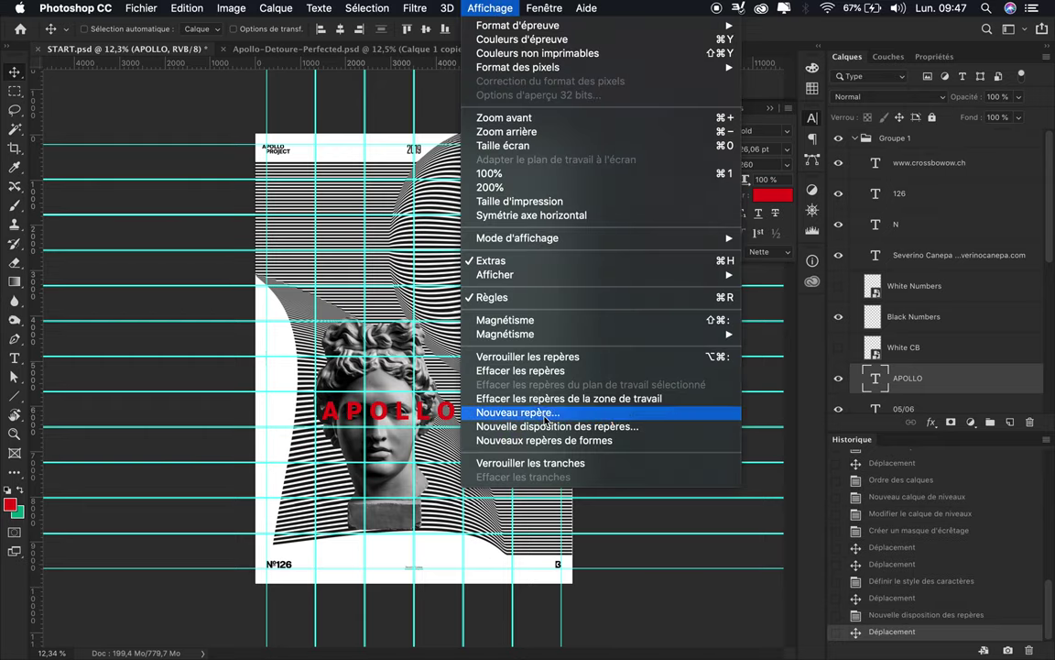
left_click(557, 426)
type("11")
key("Escape")
left_click(489, 8)
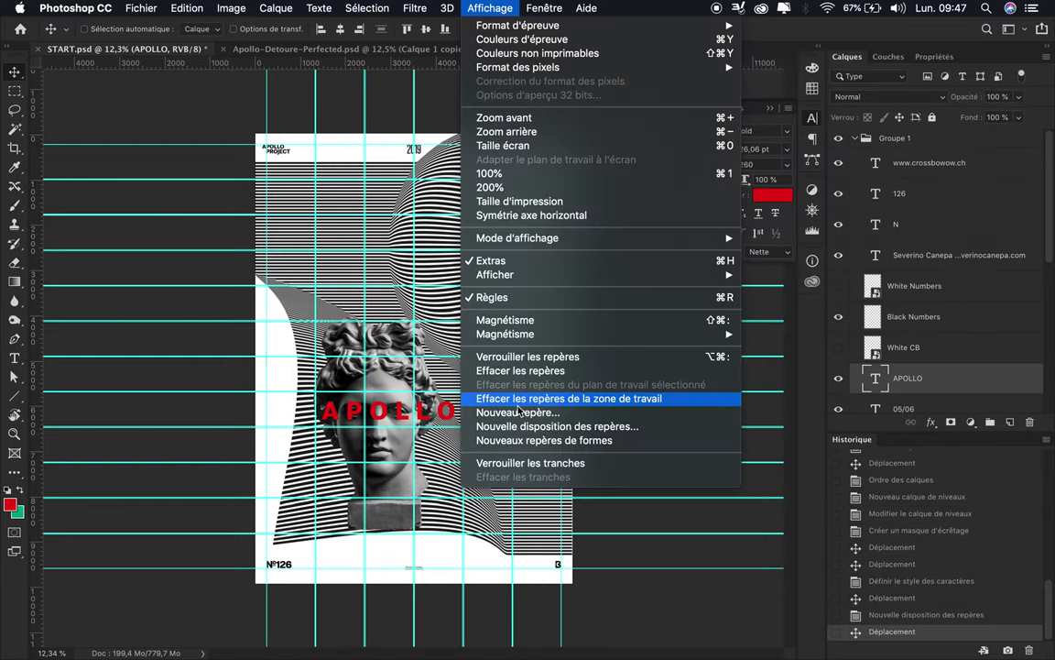
left_click(568, 399)
- Create a new guide layout with 10 columns
left_click(490, 8)
left_click(518, 412)
left_click(683, 116)
left_click(489, 8)
left_click(547, 426)
type("10")
key("Return")
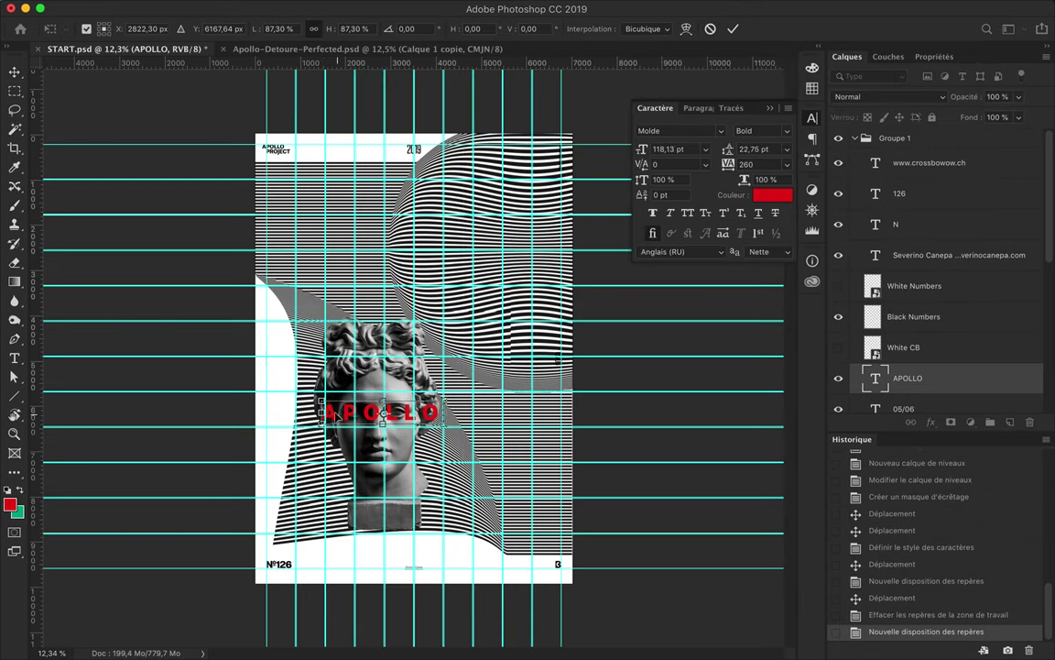
- Commit the slightly smaller APOLLO title and shift it onto the grid
key("Return")
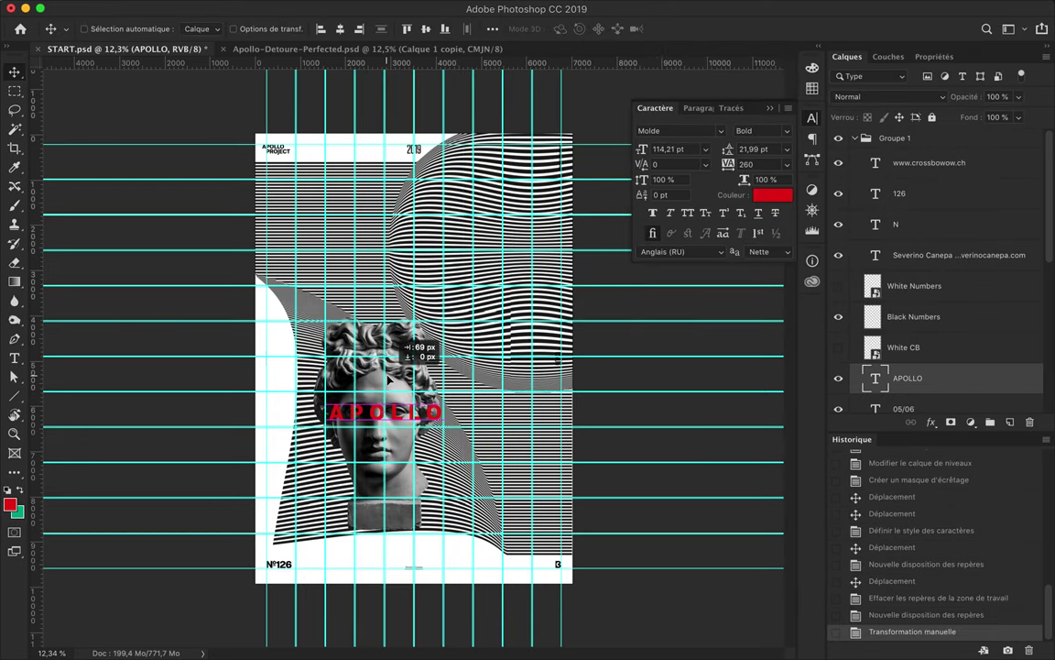
left_click_drag(389, 376, 387, 376)
key("m")
scroll(419, 378, "up", 2)
- Hide the guides on the poster
left_click(557, 9)
left_click(777, 405)
scroll(269, 342, "down", 1)
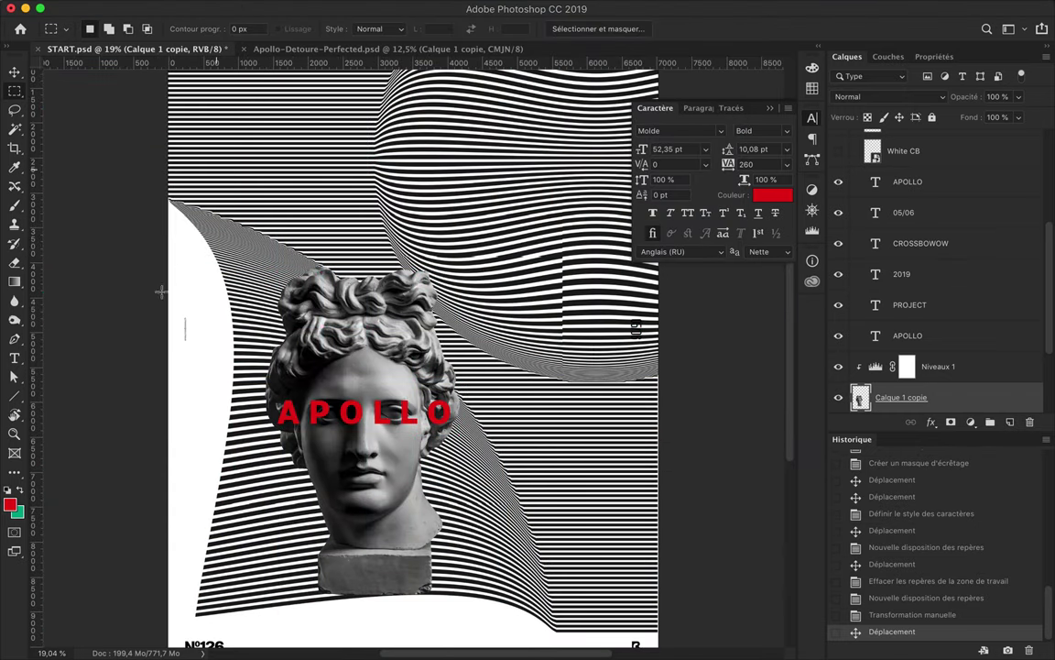
scroll(222, 141, "up", 3)
- Draw a thin white bar under APOLLO PROJECT and put it in a new group
key("ctrl+d")
key("u")
mouse_move(313, 180)
left_mouse_down()
mouse_move(401, 171)
mouse_move(384, 175)
left_mouse_up()
key("shift+u")
key("ctrl+z")
left_click_drag(903, 400, 902, 229)
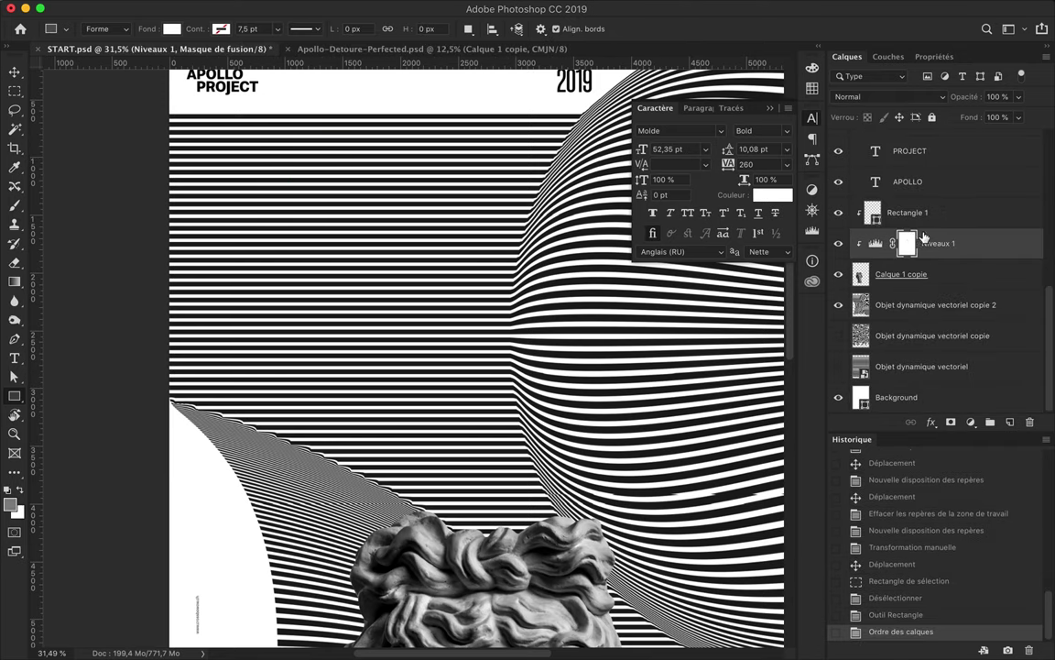
left_click(904, 226, "alt")
key("ctrl+g")
type("Rectangles")
- Duplicate the bar into three stacked white bars and adjust the middle bar's height
left_click(896, 231)
key("v")
scroll(354, 194, "up", 2)
left_click_drag(349, 196, 349, 229)
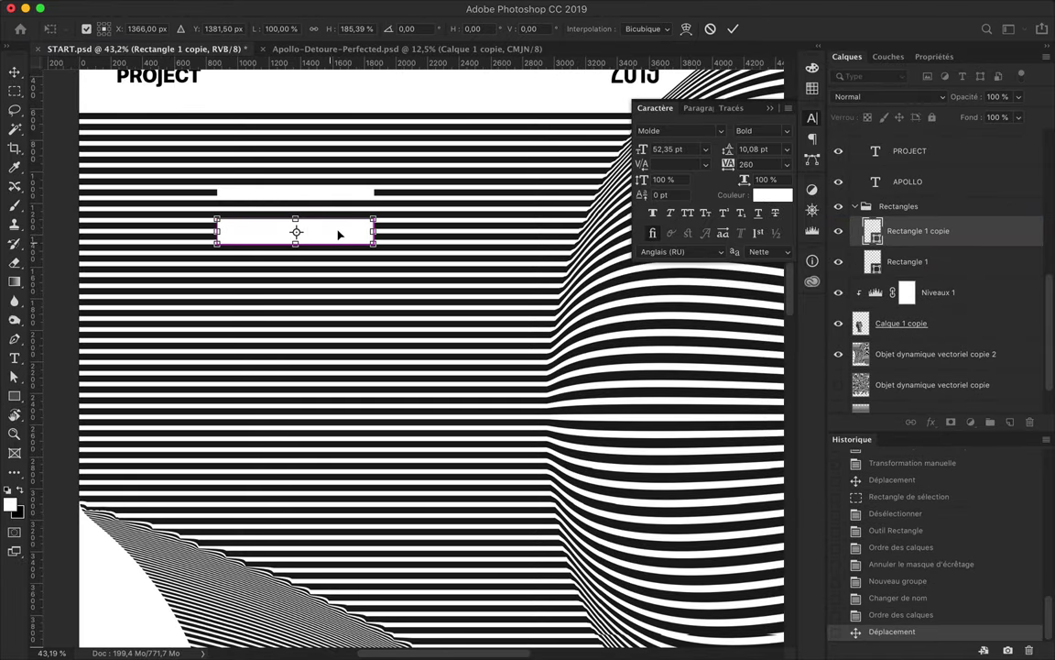
key("Return")
left_click_drag(340, 272, 340, 271)
scroll(315, 289, "up", 2)
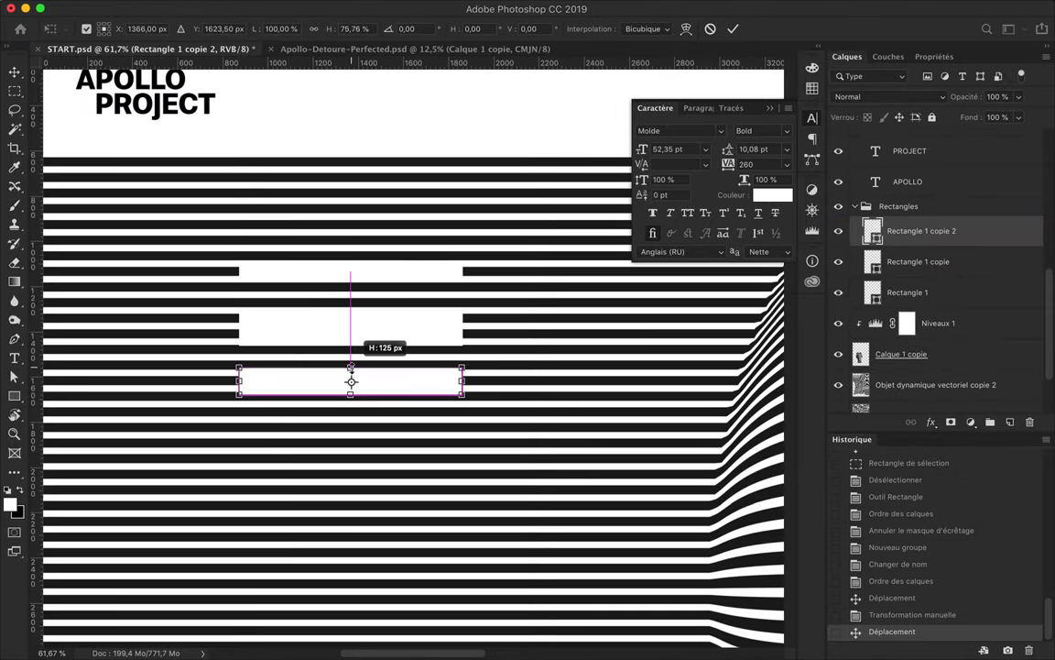
left_click_drag(356, 329, 349, 323)
key("Return")
scroll(366, 332, "down", 2)
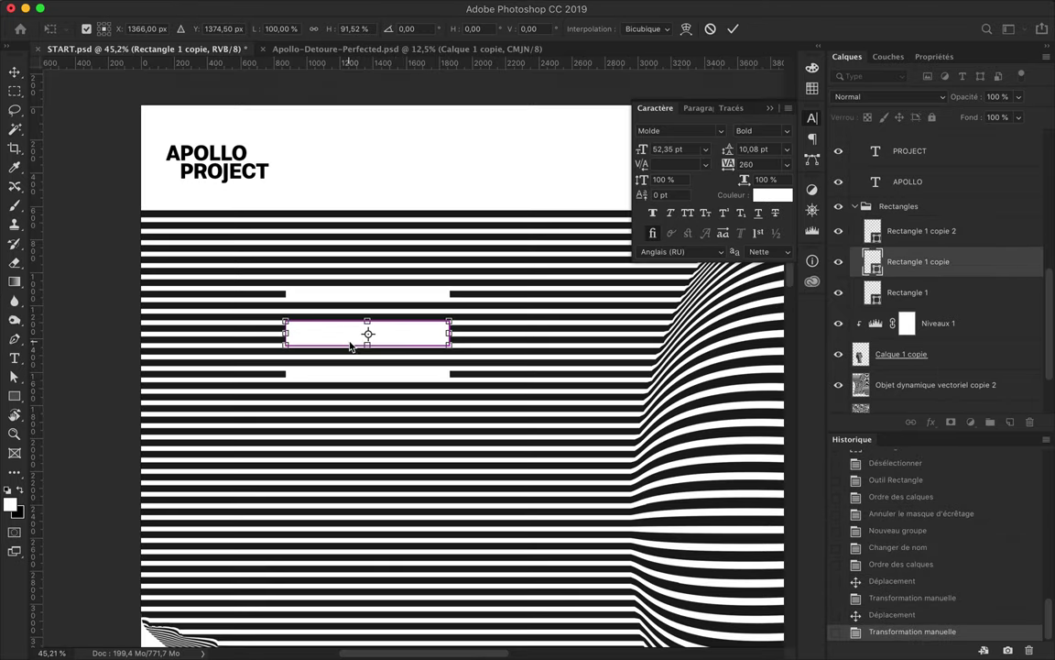
scroll(365, 332, "down", 2)
- Move the straight-stripe copy above the statue layer in the Layers panel
key("ctrl+0")
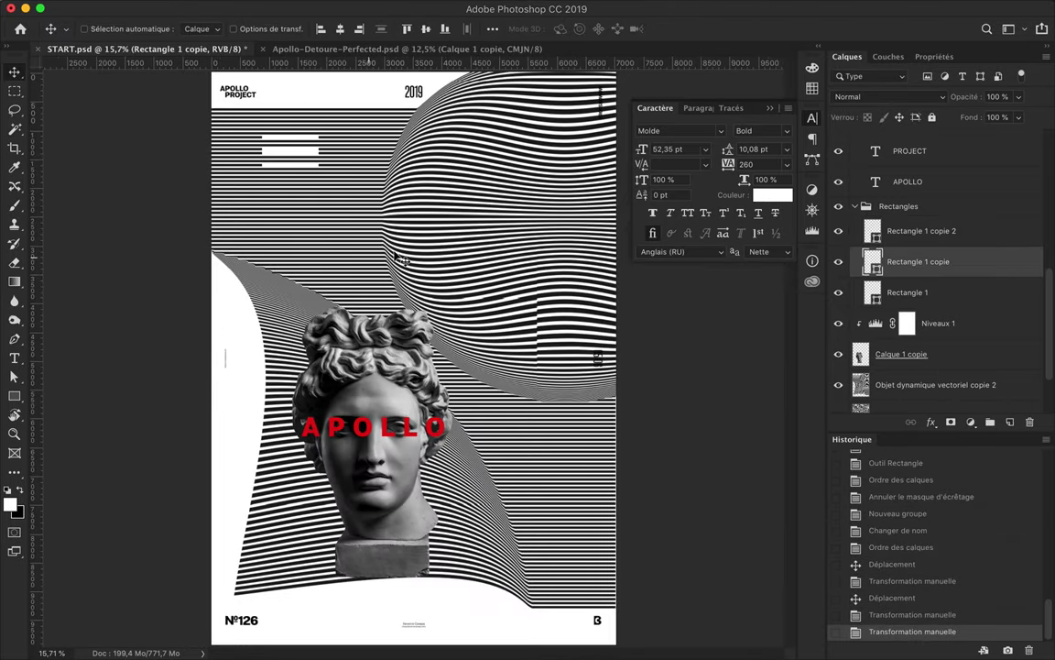
scroll(916, 366, "down", 1)
left_click_drag(895, 395, 877, 279)
right_click(861, 274)
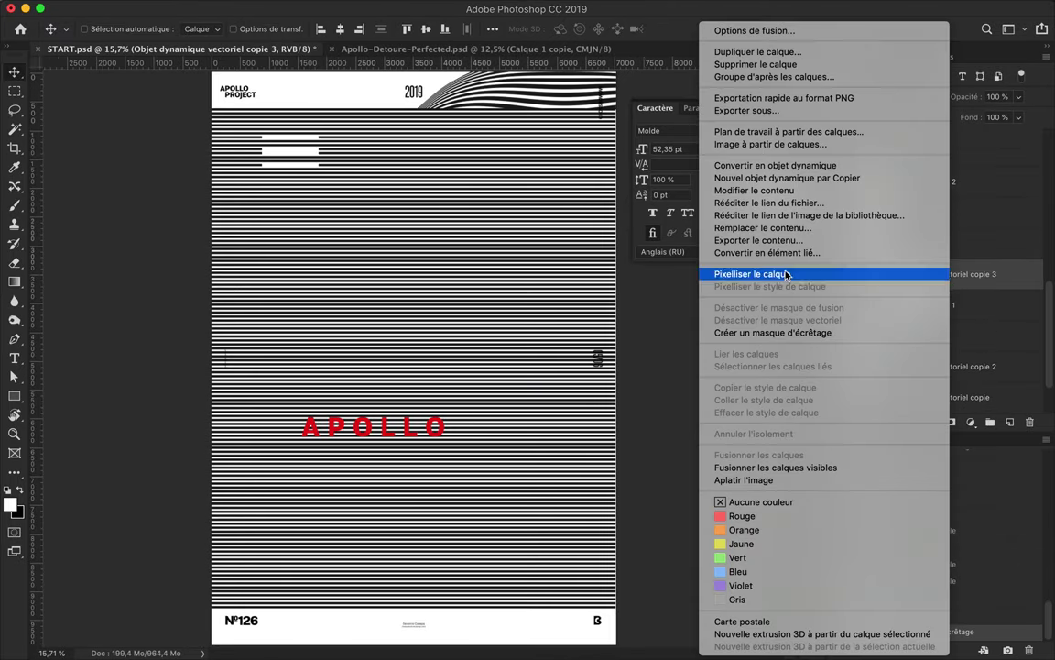
- Rasterize the stripe copy, warp it into a large bulge reaching the poster bottom, and position it
left_click(733, 271)
key("ctrl+t")
scroll(414, 246, "down", 2)
right_click(414, 246)
left_click(458, 336)
mouse_move(424, 224)
left_mouse_down()
mouse_move(524, 378)
mouse_move(570, 350)
left_mouse_up()
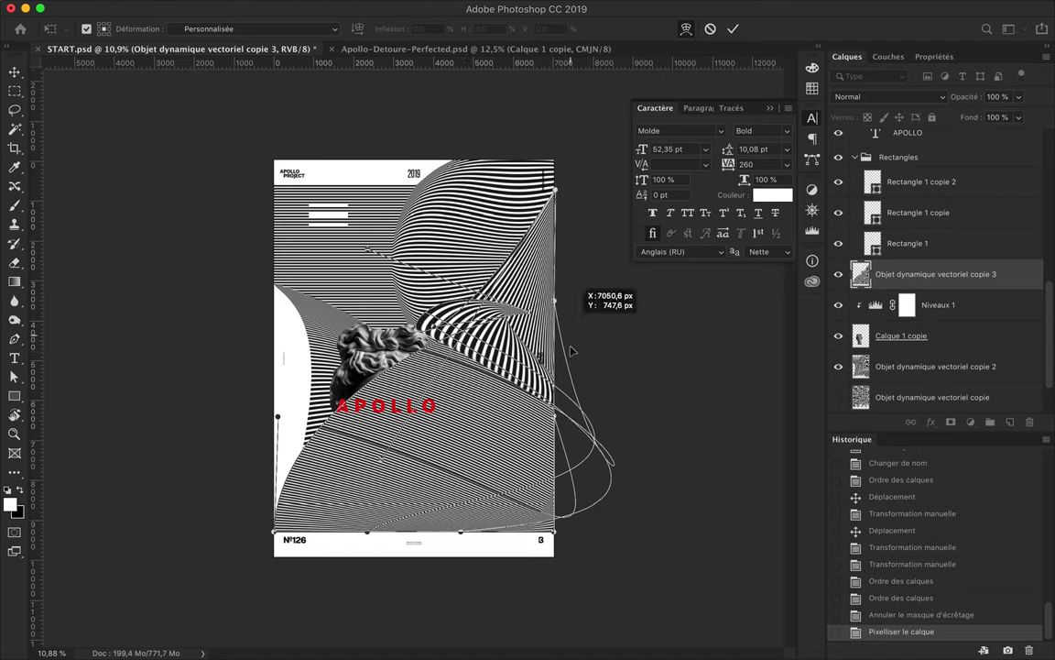
left_click_drag(569, 350, 458, 550)
key("Return")
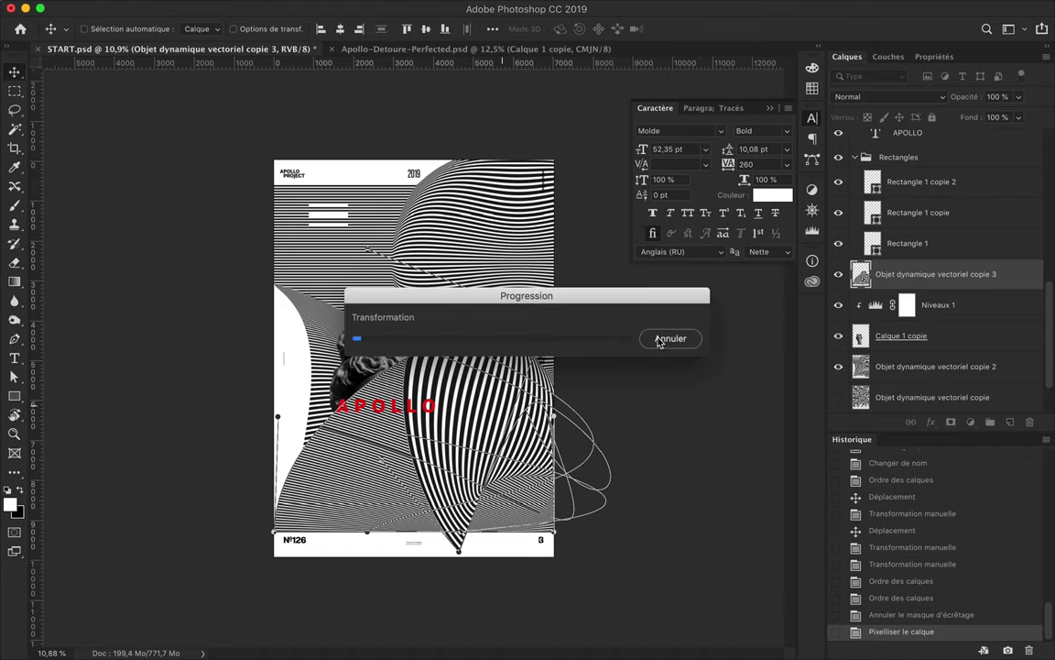
mouse_move(458, 430)
left_mouse_down()
mouse_move(554, 481)
mouse_move(536, 531)
left_mouse_up()
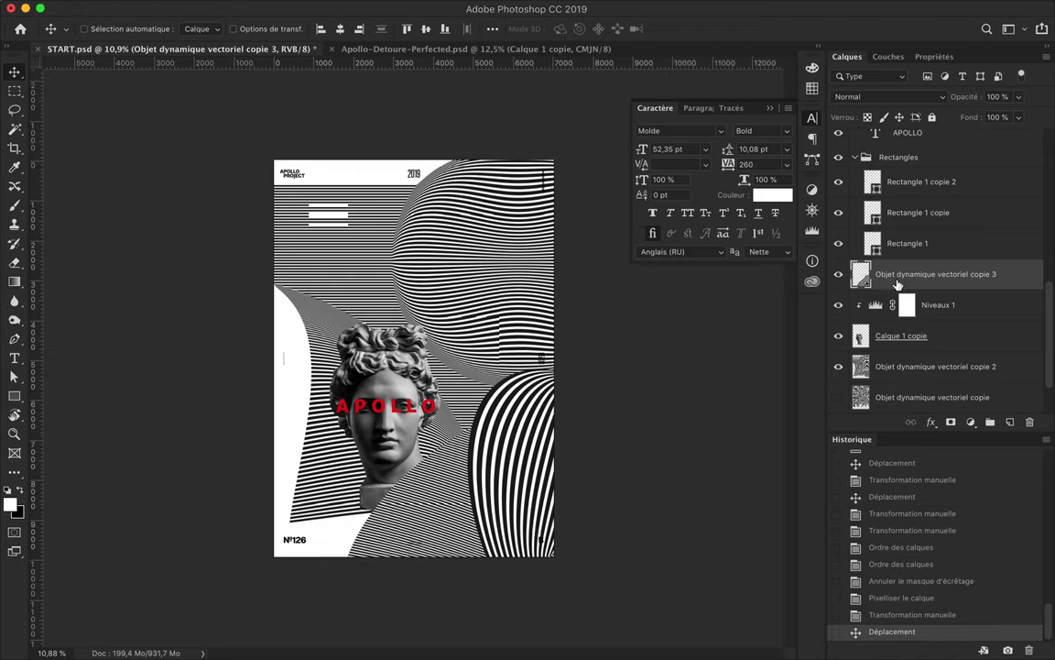
left_click(1012, 424)
- Paint dark shading inside the bulge selection and place that layer below the striped bulge
key("i")
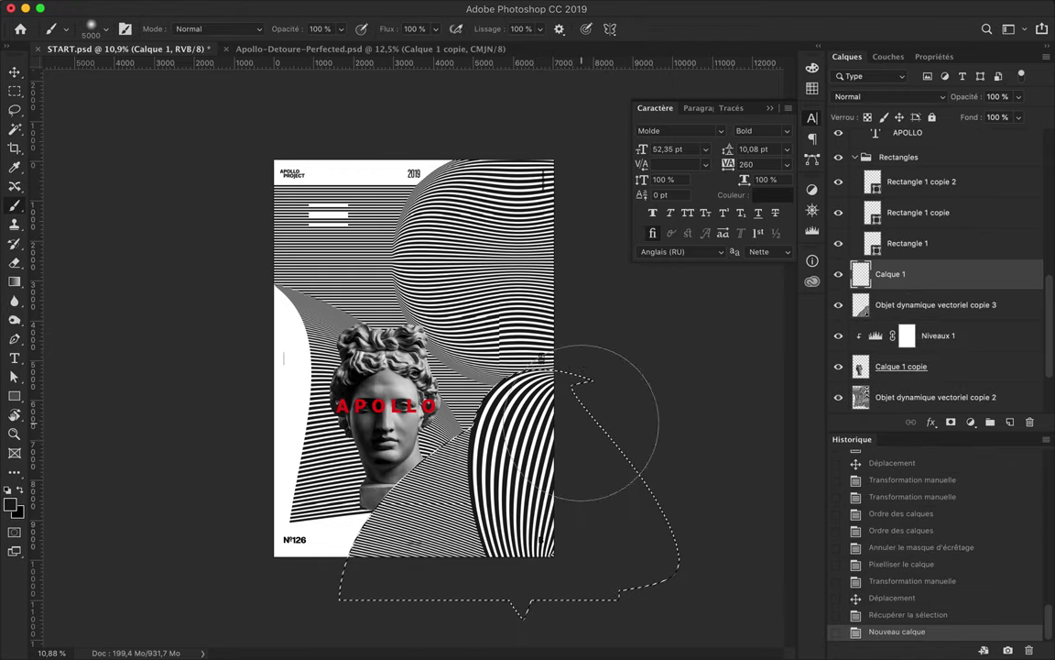
left_click_drag(580, 423, 587, 555)
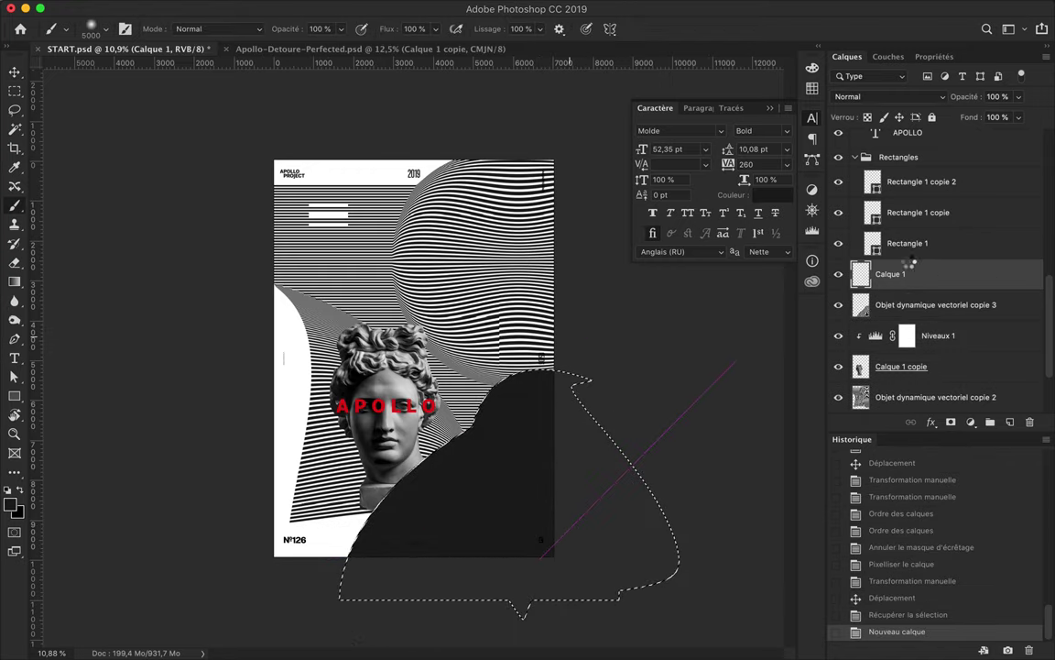
left_click_drag(923, 276, 925, 311)
- Deselect and apply a Gaussian Blur with an increased radius to the shading
left_click(365, 8)
left_click(367, 33)
key("ctrl+alt+f")
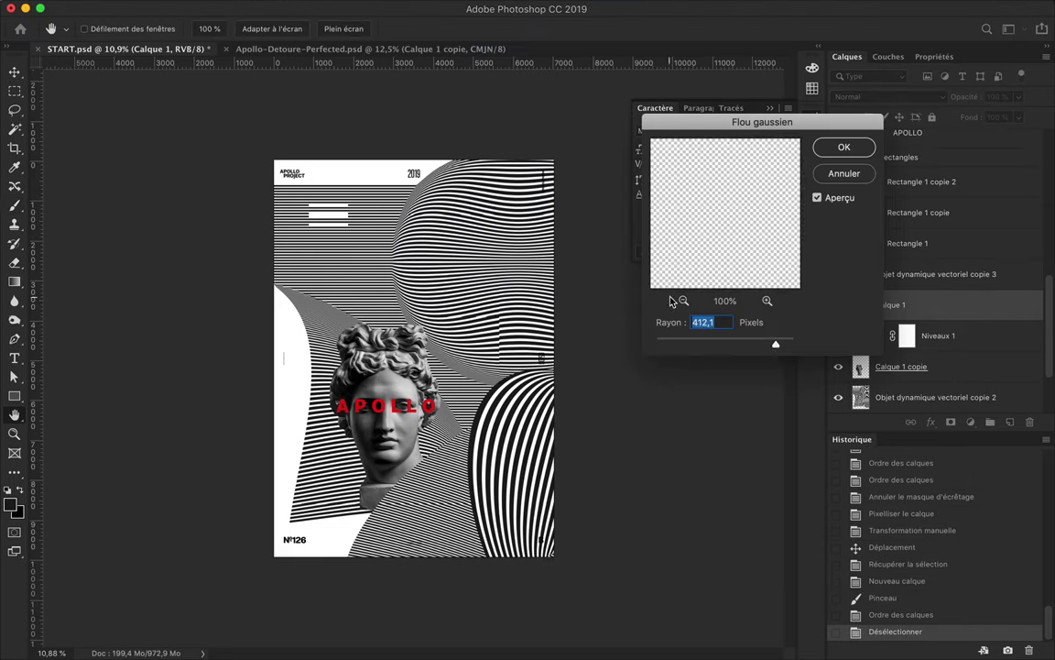
left_click_drag(769, 346, 783, 346)
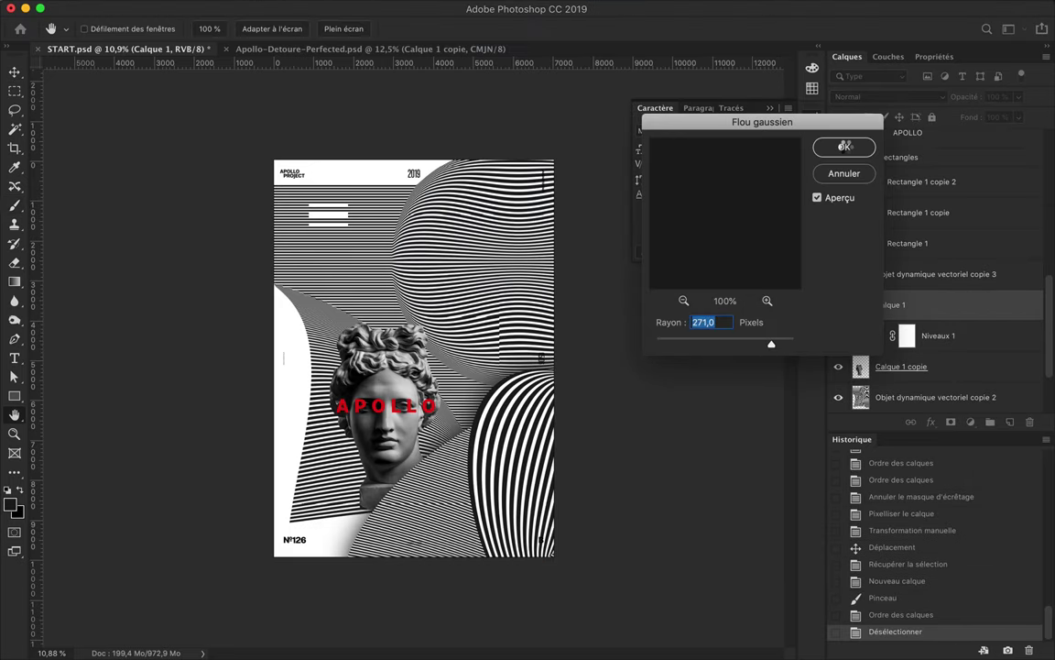
left_click(845, 146)
- Warp the blurred shadow, pulling its bottom-left corner down and top-right corner outward
key("ctrl+plus")
left_click_drag(458, 412, 293, 275)
key("ctrl+t")
right_click(410, 414)
left_click(471, 501)
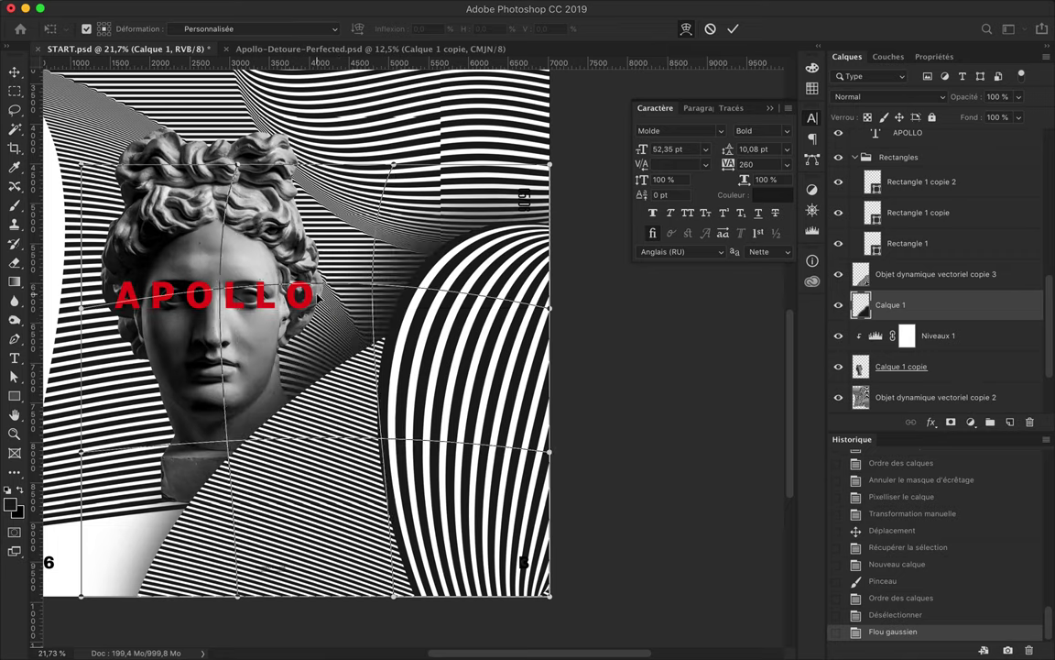
left_click_drag(81, 595, 86, 612)
left_click_drag(548, 164, 573, 201)
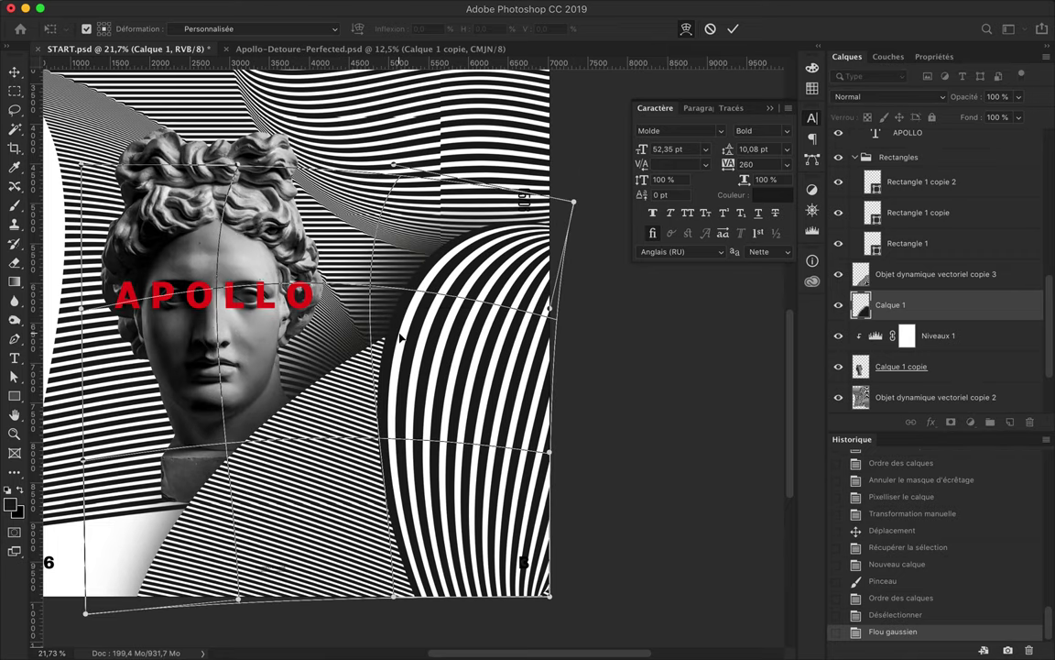
key("Return")
key("ctrl+0")
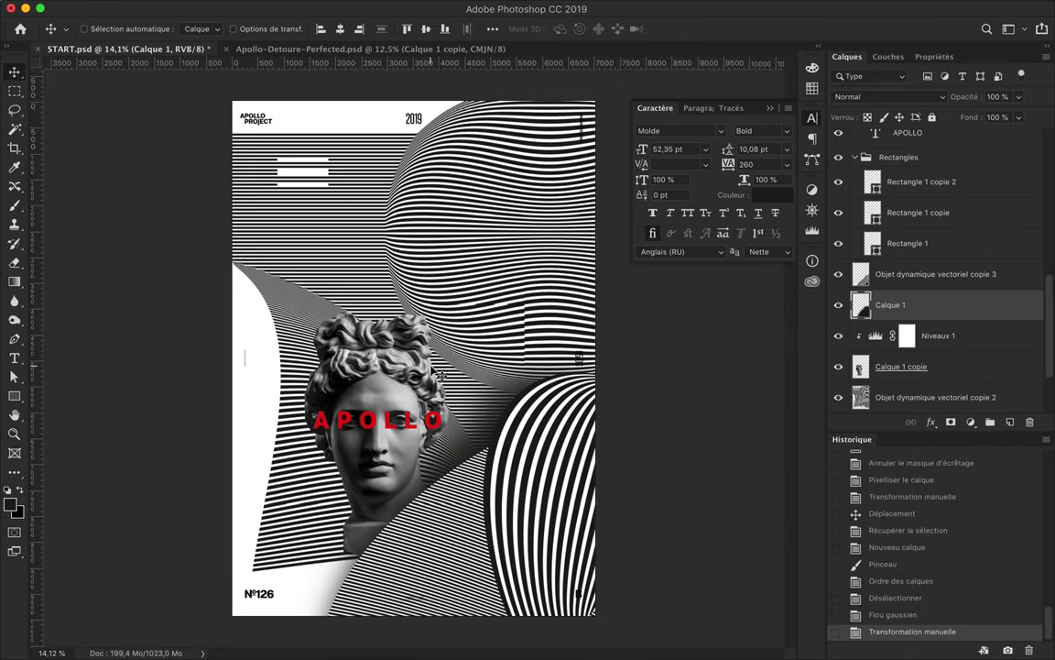
scroll(476, 283, "up", 3)
- Draw a white wave shape across the top stripes and adjust one curve anchor
scroll(476, 283, "down", 2)
key("p")
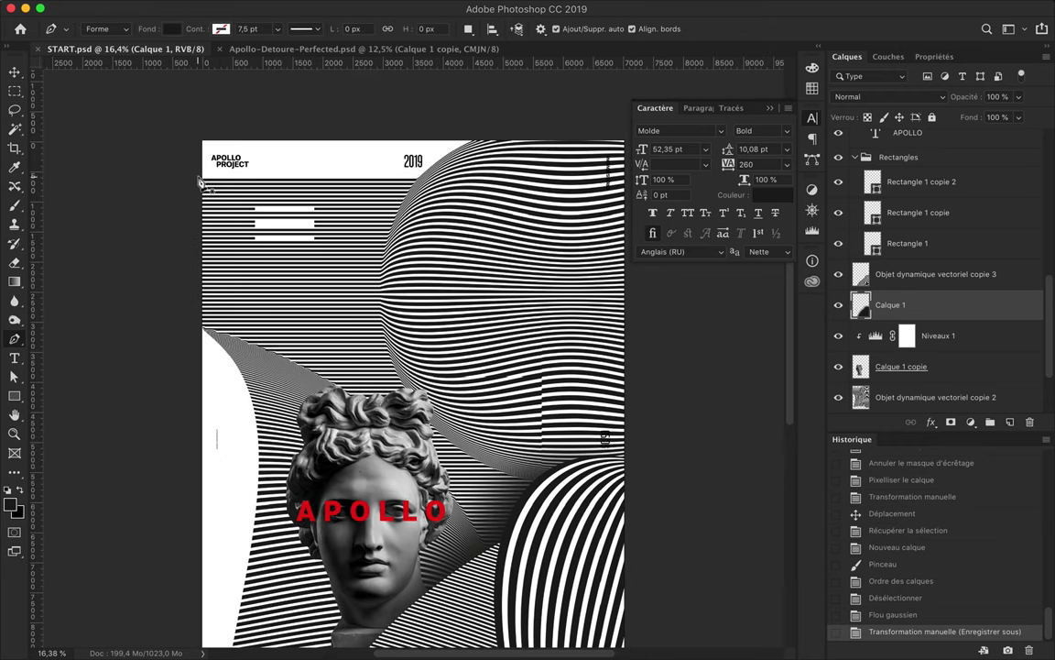
left_click(199, 174)
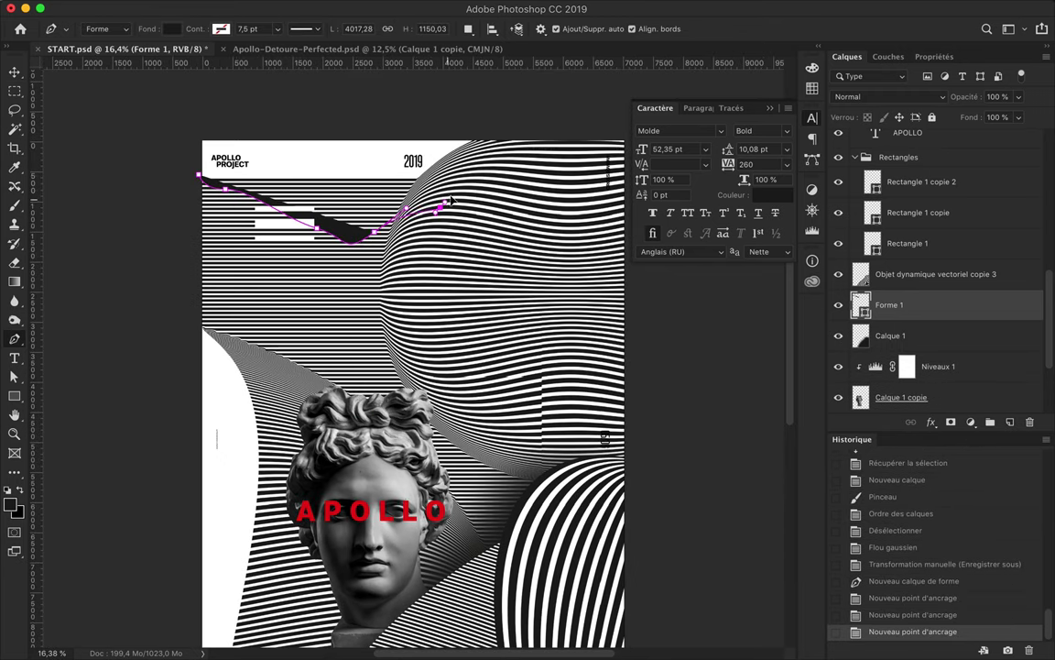
left_click(518, 200)
left_click(497, 130)
left_click(186, 127)
left_click(199, 174)
left_click(171, 28)
left_click(158, 95)
left_click_drag(440, 207, 434, 193)
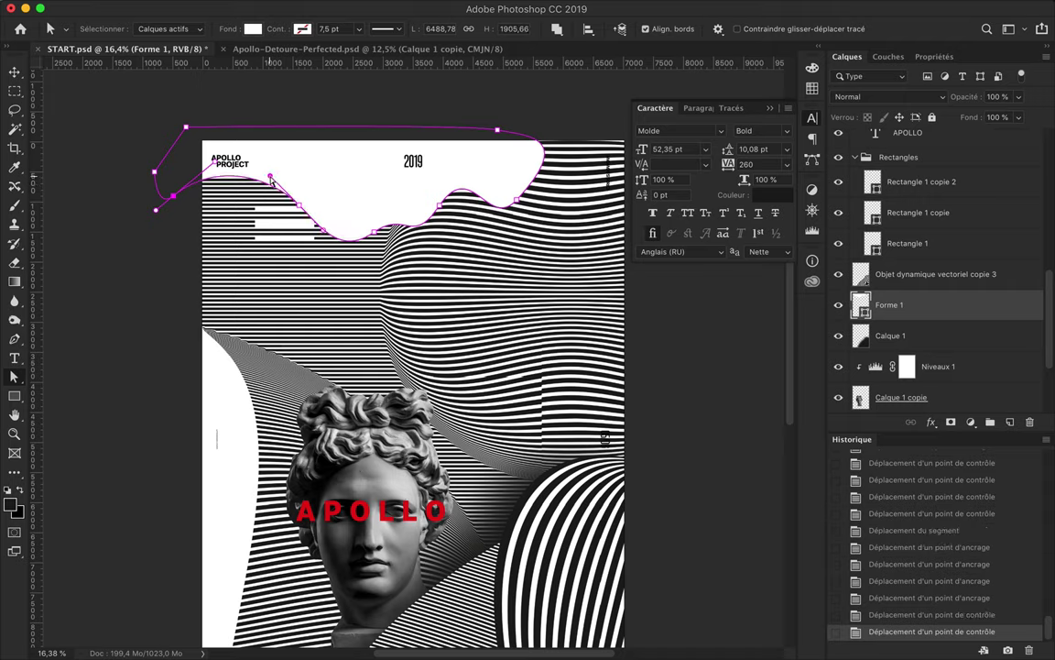
- Raise the wave's top-right anchor point and nudge the white shape up and left
key("v")
key("a")
left_click_drag(452, 187, 459, 121)
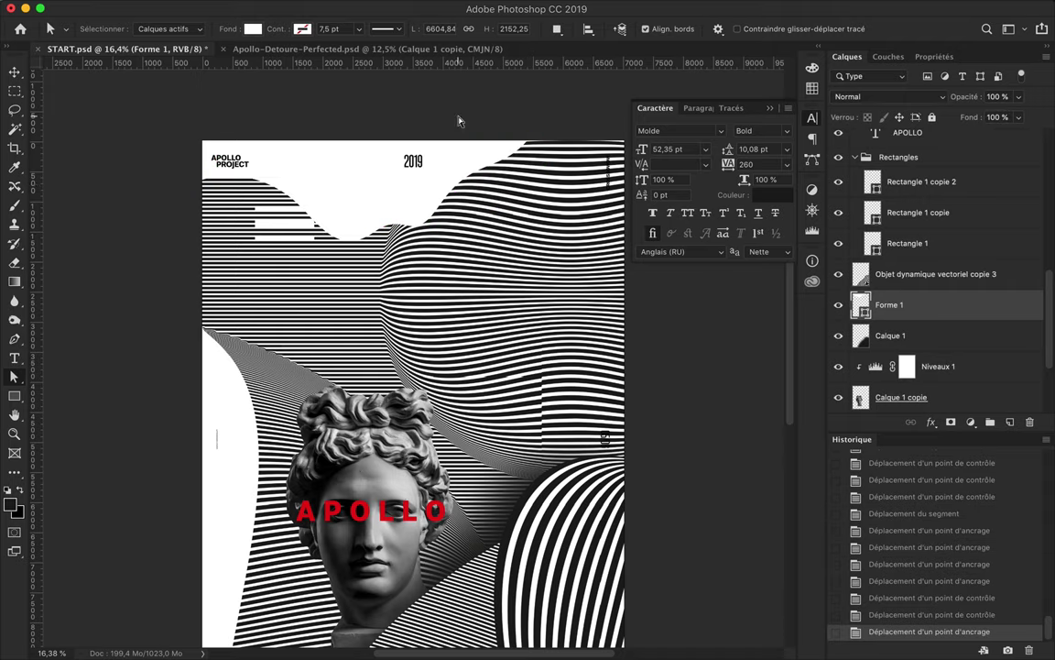
key("v")
scroll(449, 174, "down", 2)
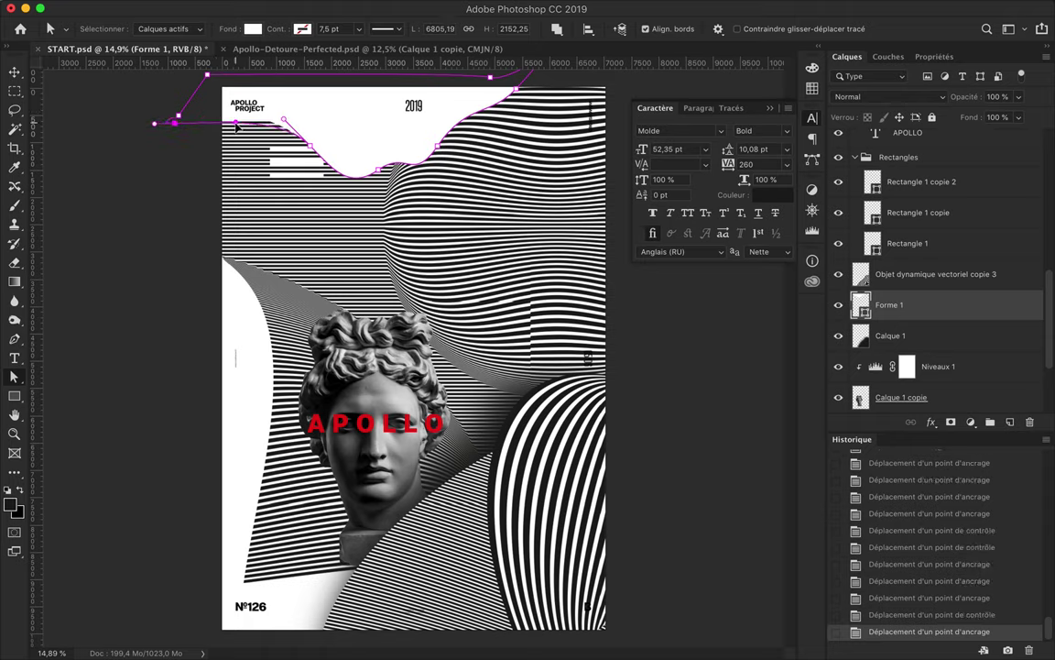
key("v")
left_click_drag(343, 143, 337, 141)
- Place a copy of the wave beneath the original and fill it with a dark colour
left_click_drag(889, 304, 841, 316)
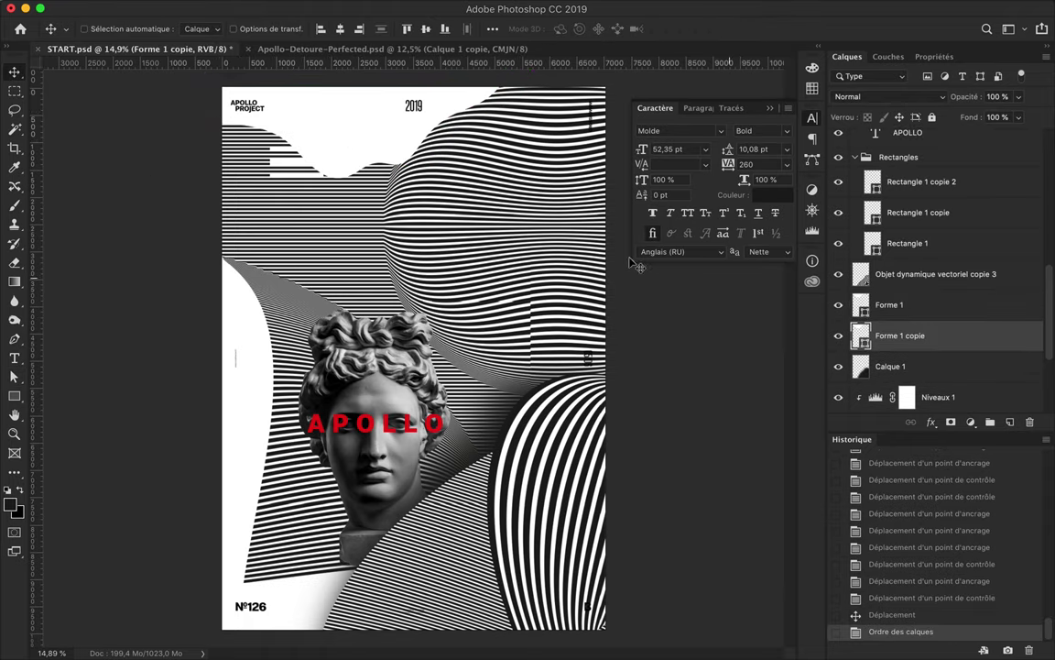
key("a")
left_click(252, 28)
left_click(223, 90)
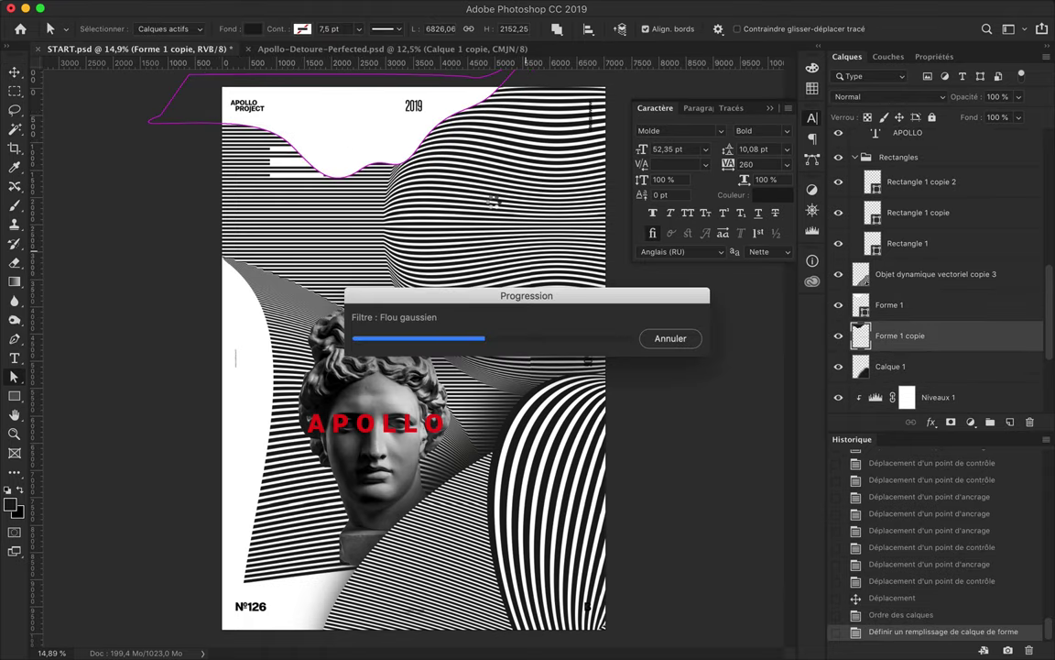
scroll(413, 165, "up", 2)
- Warp the dark wave copy, bending its left side and dropping its lower edges
key("ctrl+t")
right_click(410, 314)
left_click(471, 408)
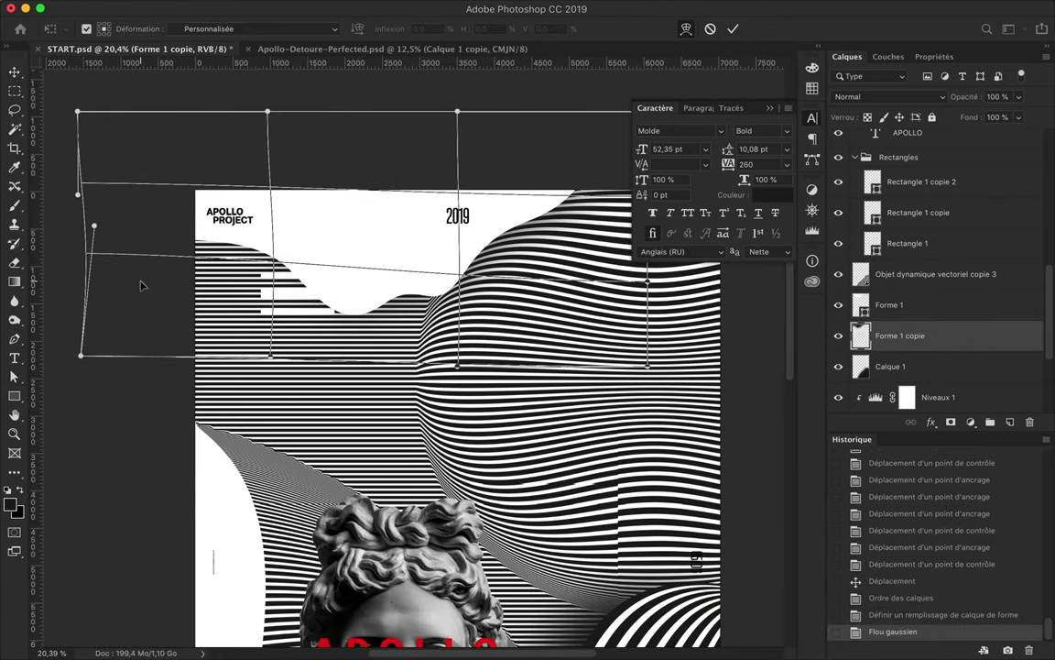
left_click_drag(133, 313, 141, 285)
left_click_drag(374, 326, 384, 339)
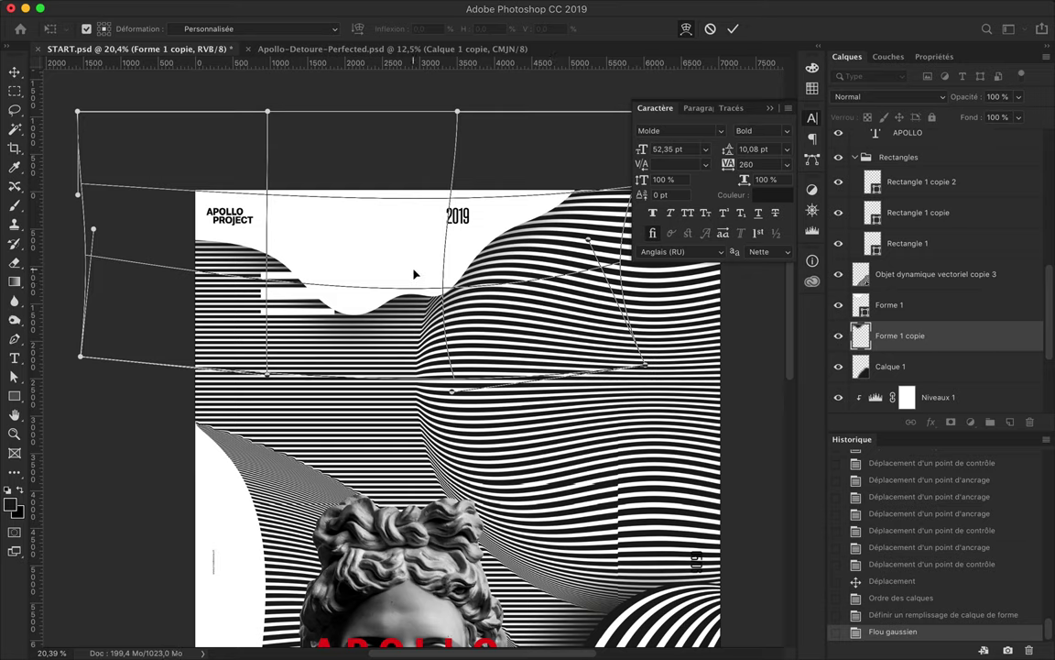
key("Return")
- Set both the wave shadow and Calque 1 to Produit blending with 49% fill
scroll(404, 366, "down", 3)
scroll(404, 367, "up", 3)
left_click(889, 96)
left_click(793, 135)
left_click_drag(1018, 117, 993, 138)
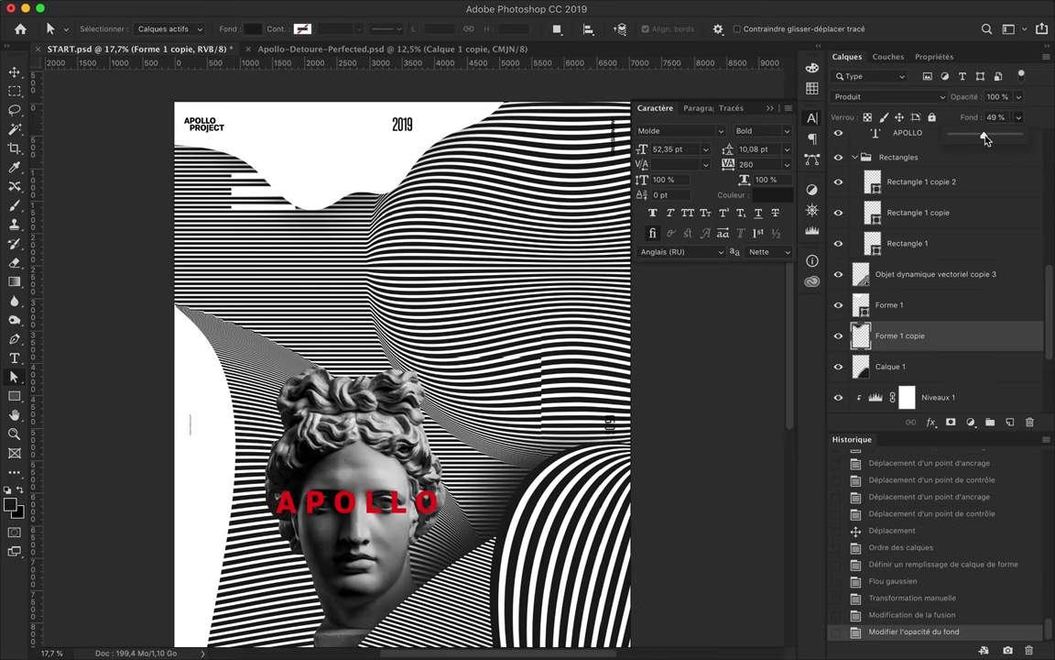
left_click(503, 509)
left_click(888, 96)
left_click(879, 127)
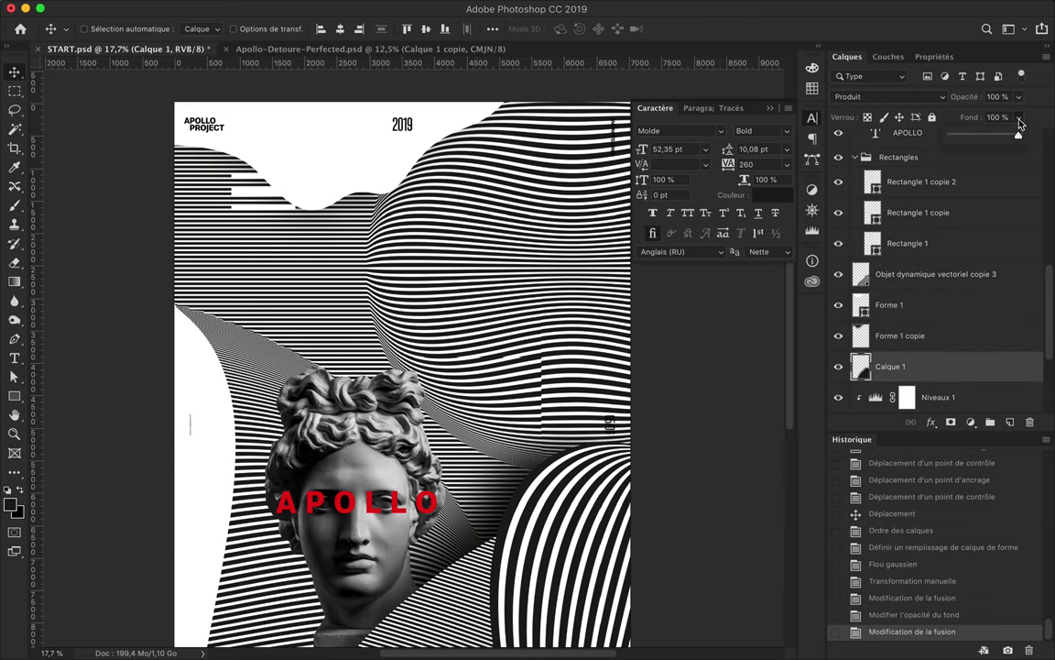
type("49")
- Send the curved stripe smart object down one level in the layer stack
scroll(568, 275, "down", 2)
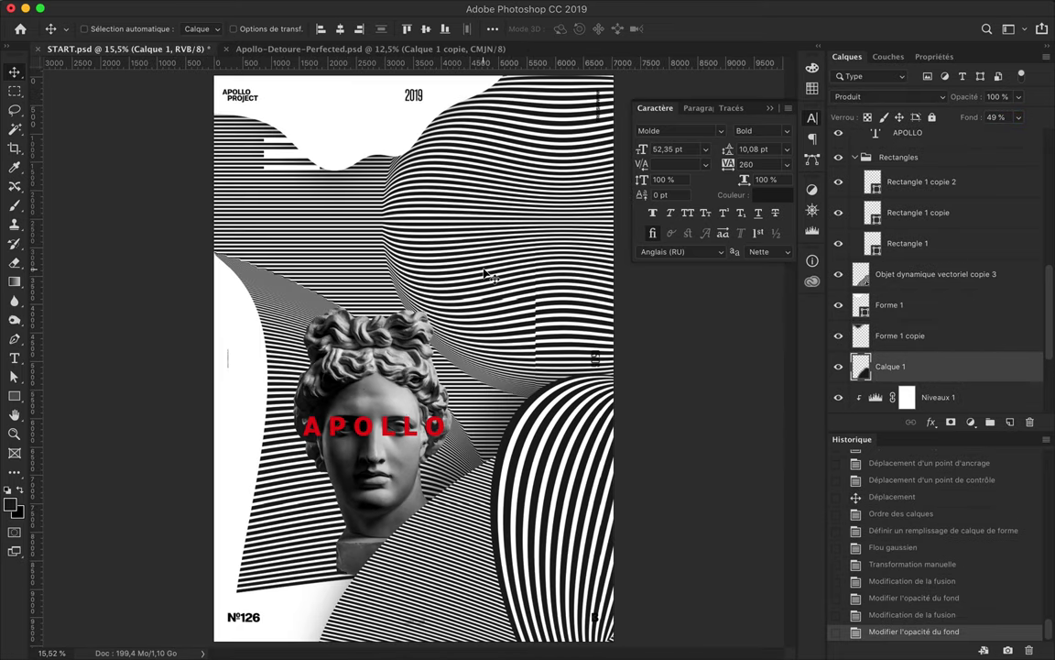
left_click(547, 493)
key("ctrl+bracketleft")
key("ctrl+t")
- Enlarge the curved stripe pattern toward the bottom right
mouse_move(547, 492)
left_mouse_down()
mouse_move(566, 525)
mouse_move(534, 485)
left_mouse_up()
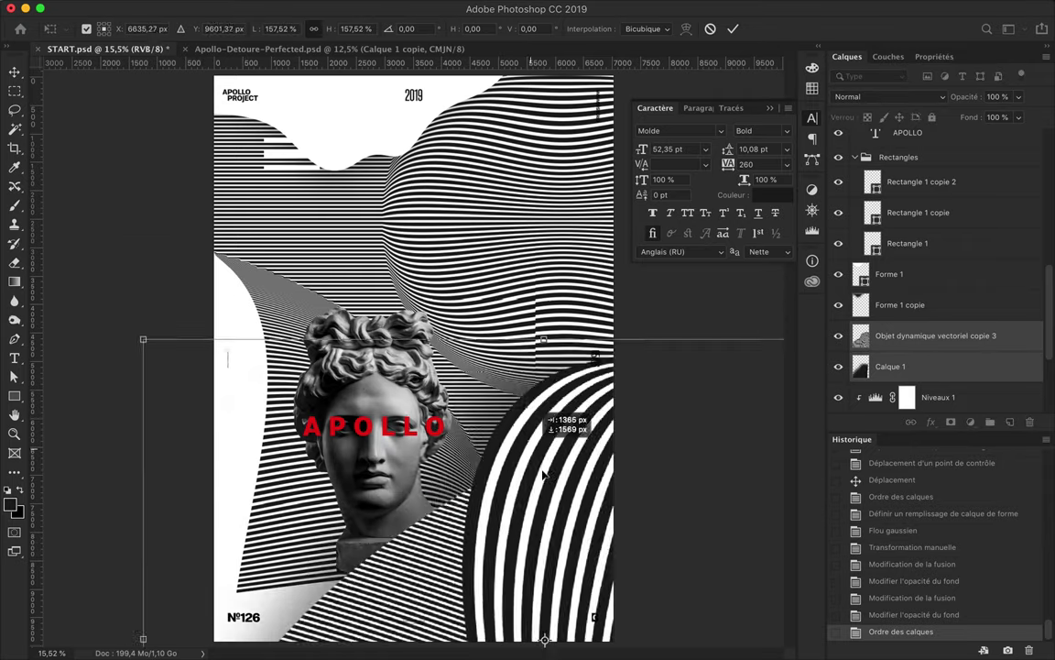
left_click_drag(534, 486, 546, 483)
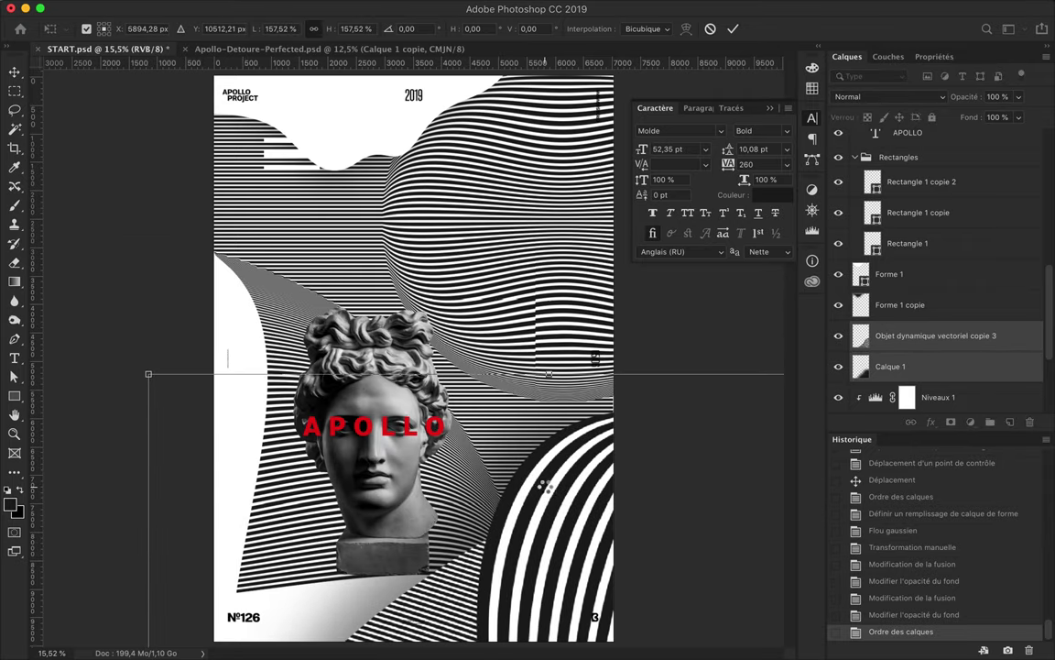
key("Return")
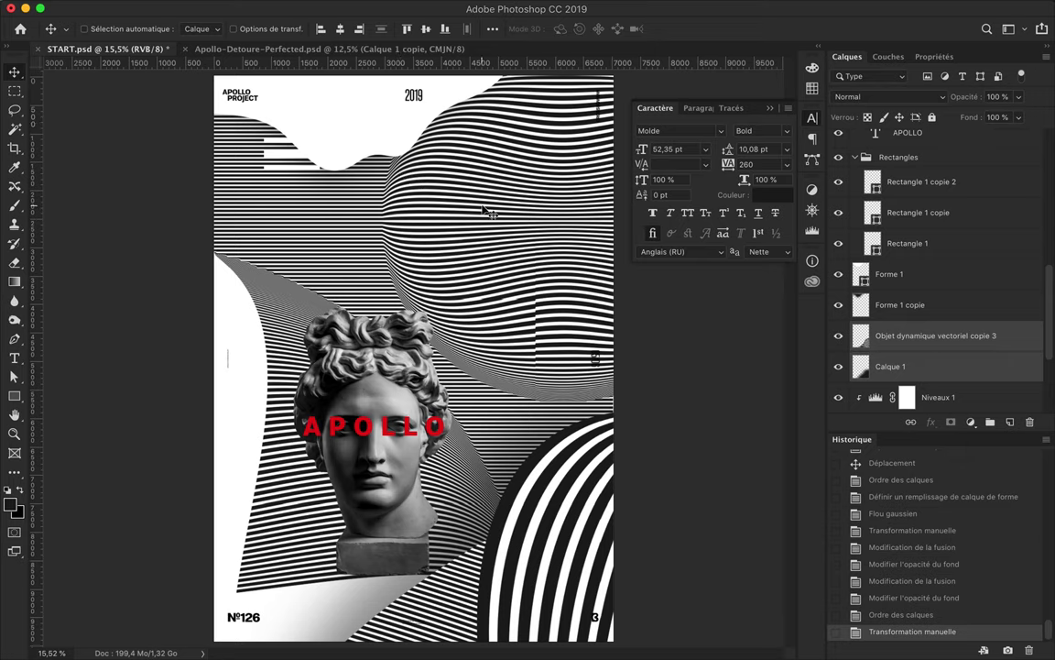
left_click_drag(14, 398, 64, 407)
- Draw a short red diagonal line and a rotated copy forming an X
left_click(220, 28)
left_click(128, 96)
left_click_drag(501, 174, 512, 162)
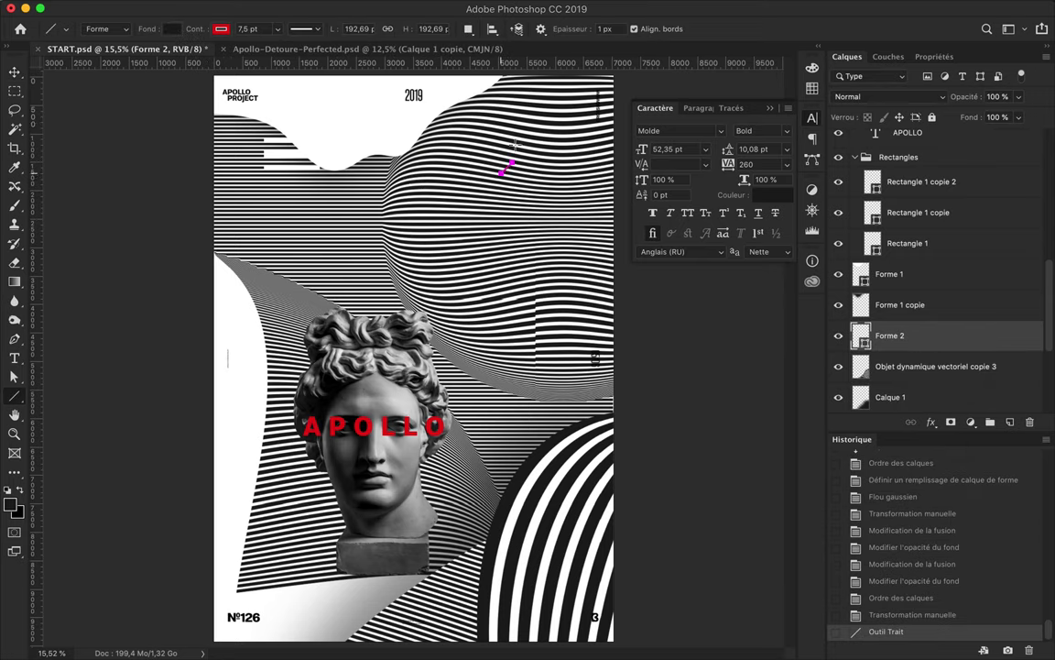
scroll(654, 81, "up", 3)
key("v")
left_click_drag(425, 220, 425, 221)
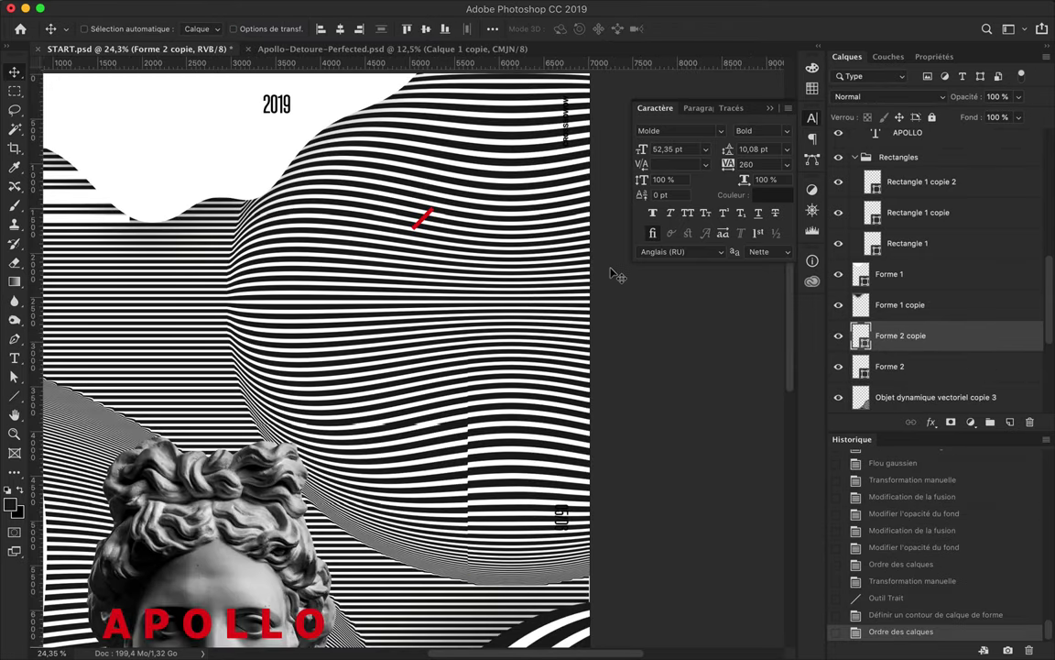
key("Return")
- Merge the two lines into a layer named Cross and place a copy near the head
left_click(852, 369, "shift")
key("ctrl+e")
double_click(901, 335)
type("Croc")
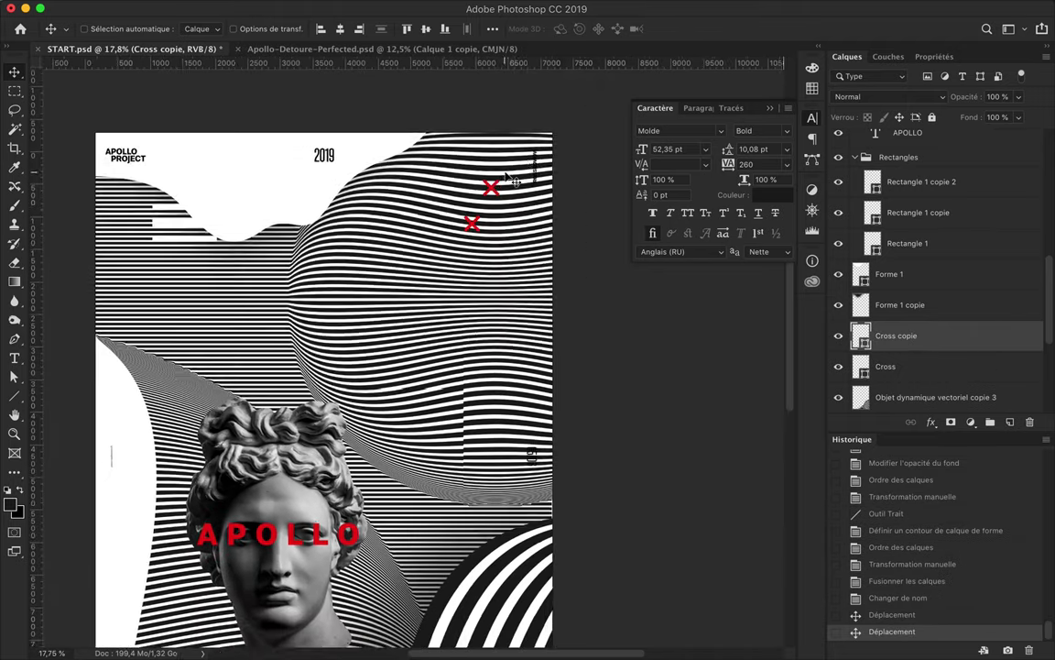
mouse_move(486, 187)
left_mouse_down()
mouse_move(261, 461)
mouse_move(403, 535)
left_mouse_up()
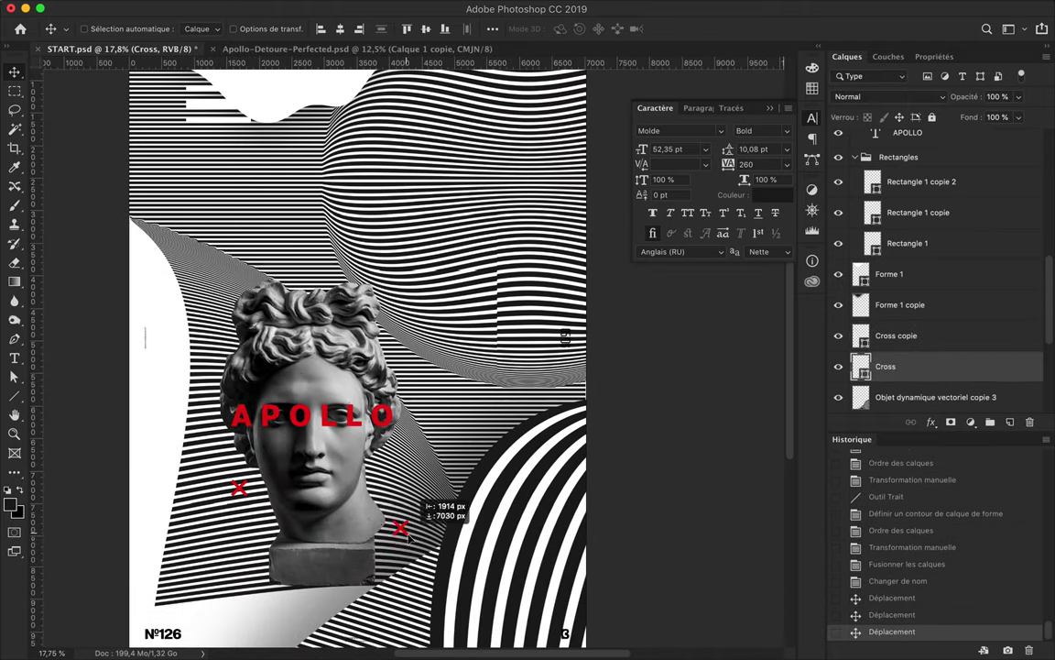
left_click(888, 274)
- Squash the white wave and its shadow vertically and move them into place
left_click(900, 305, "shift")
key("ctrl+t")
left_click_drag(339, 214, 341, 171)
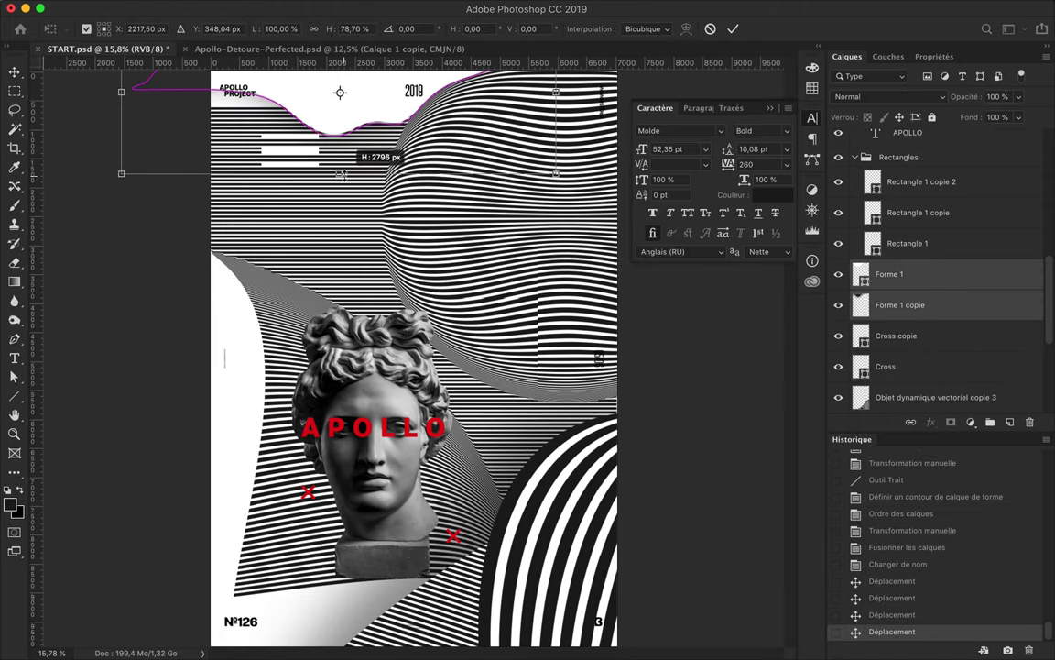
left_click_drag(352, 106, 365, 119)
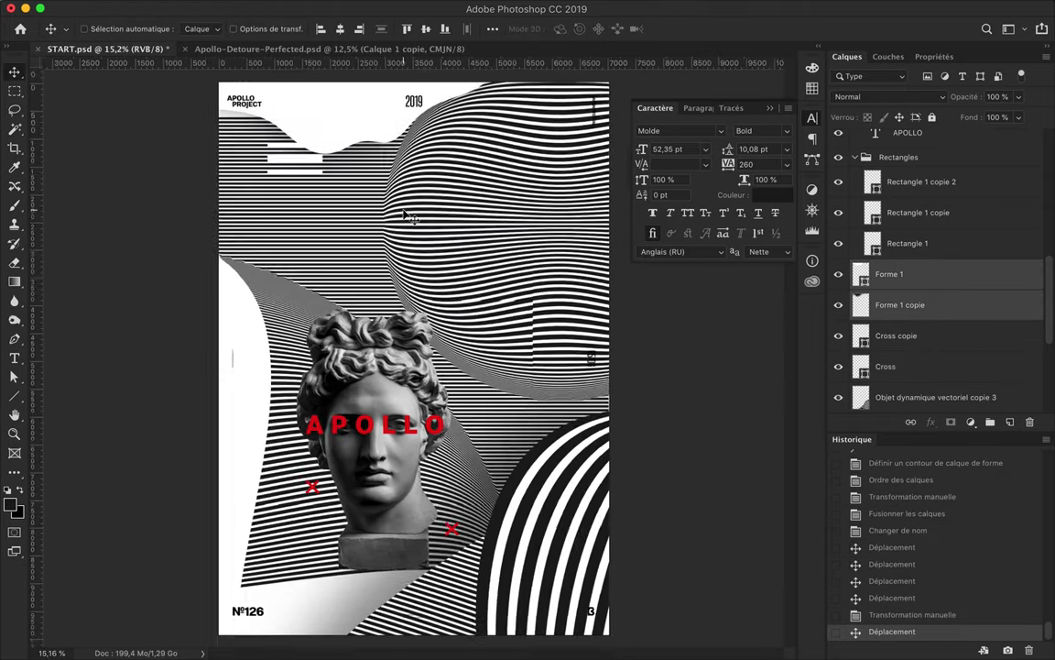
scroll(406, 216, "up", 2)
- Draw a dark blob shape and tuck it behind the bust's curls
left_click(317, 292)
left_click(327, 254)
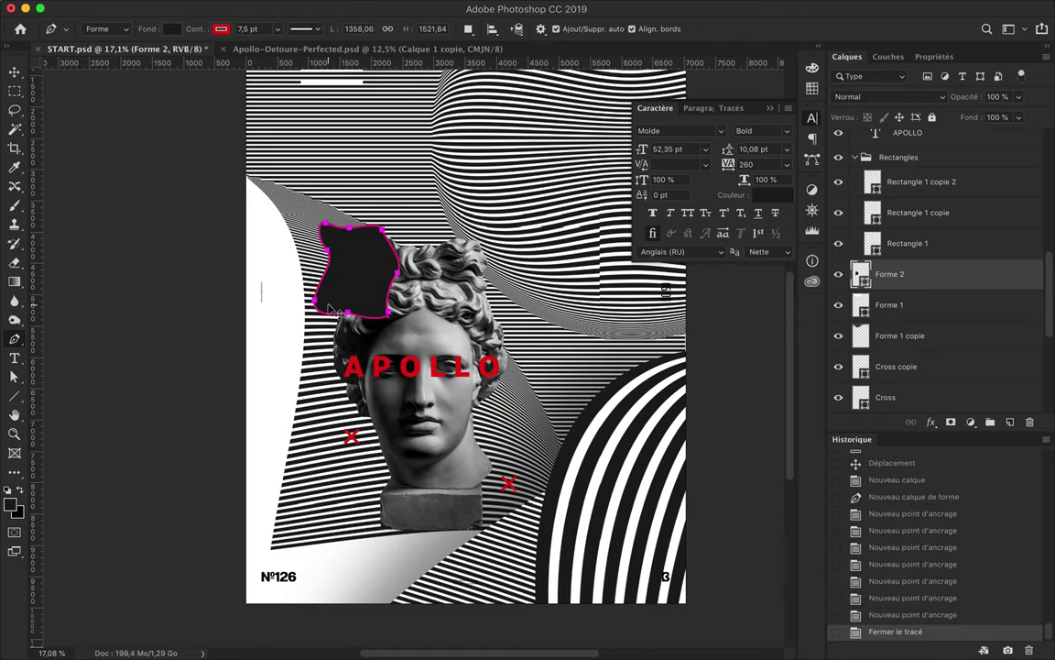
key("v")
key("ctrl+bracketleft")
key("ctrl+bracketleft")
key("ctrl+bracketleft")
key("ctrl+bracketleft")
key("ctrl+bracketleft")
key("ctrl+bracketleft")
left_click(302, 28)
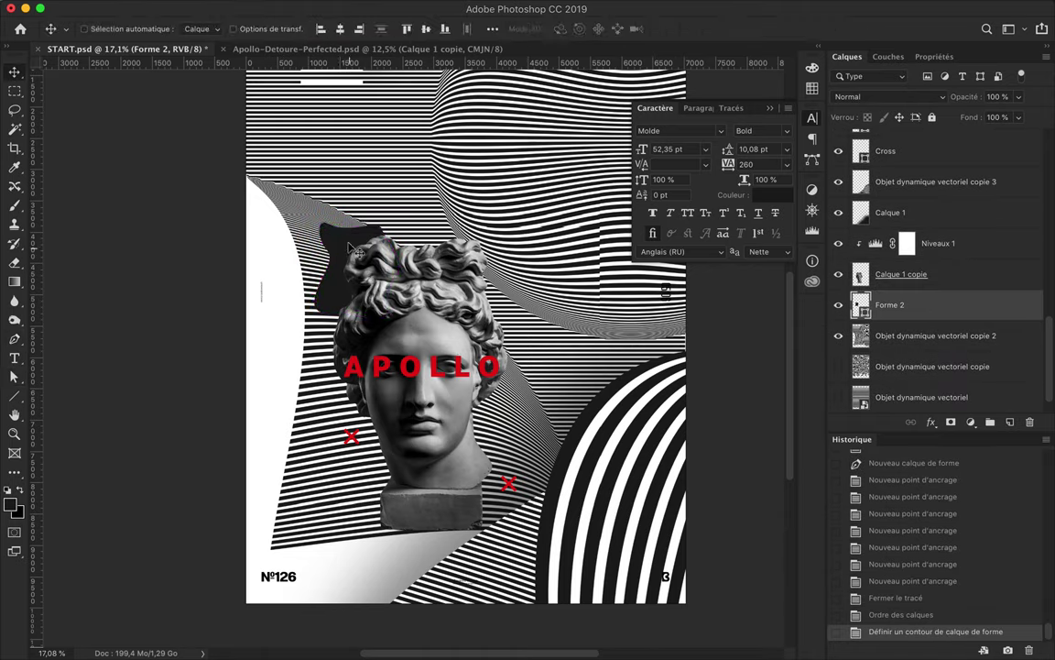
scroll(385, 178, "up", 3)
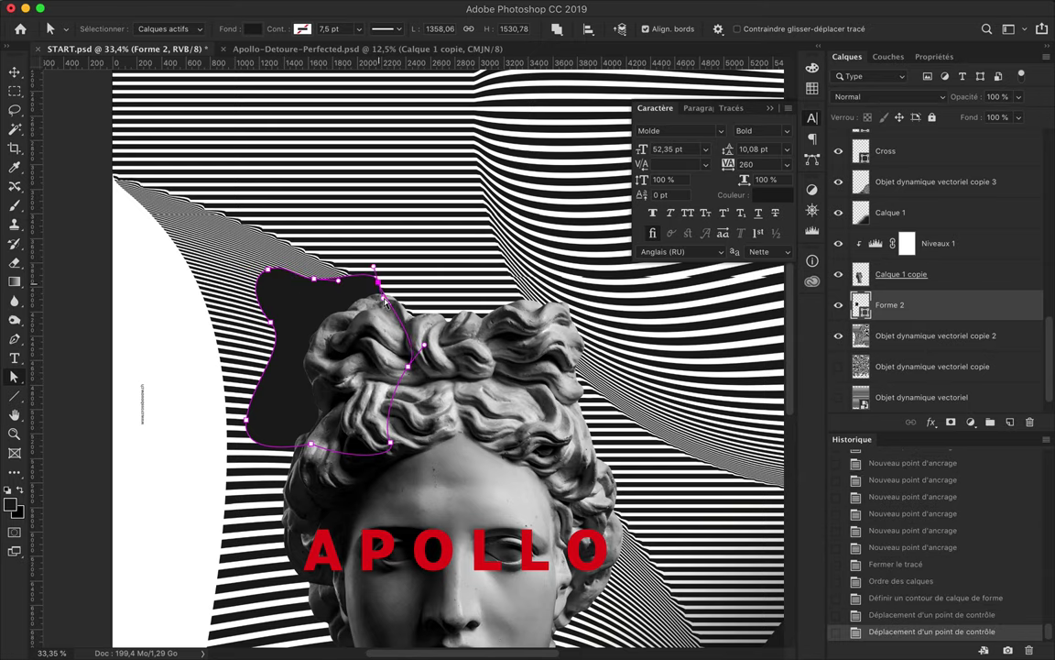
key("v")
left_click_drag(313, 430, 316, 407)
- Move the stripe smart object up the stack, just under the other stripe copy
scroll(444, 259, "down", 5)
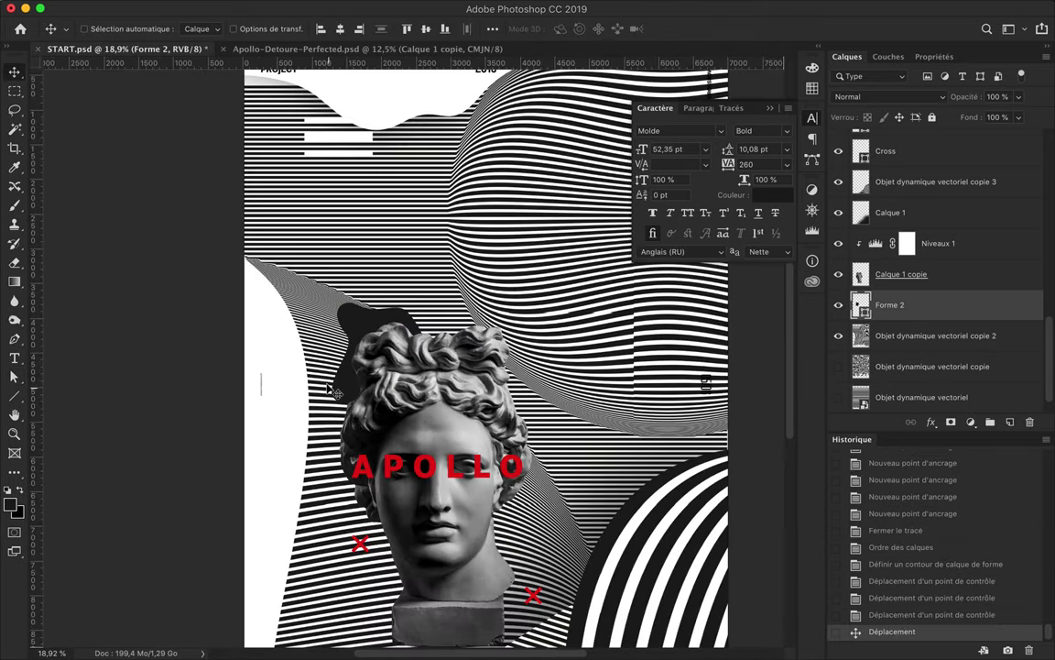
scroll(409, 339, "down", 1)
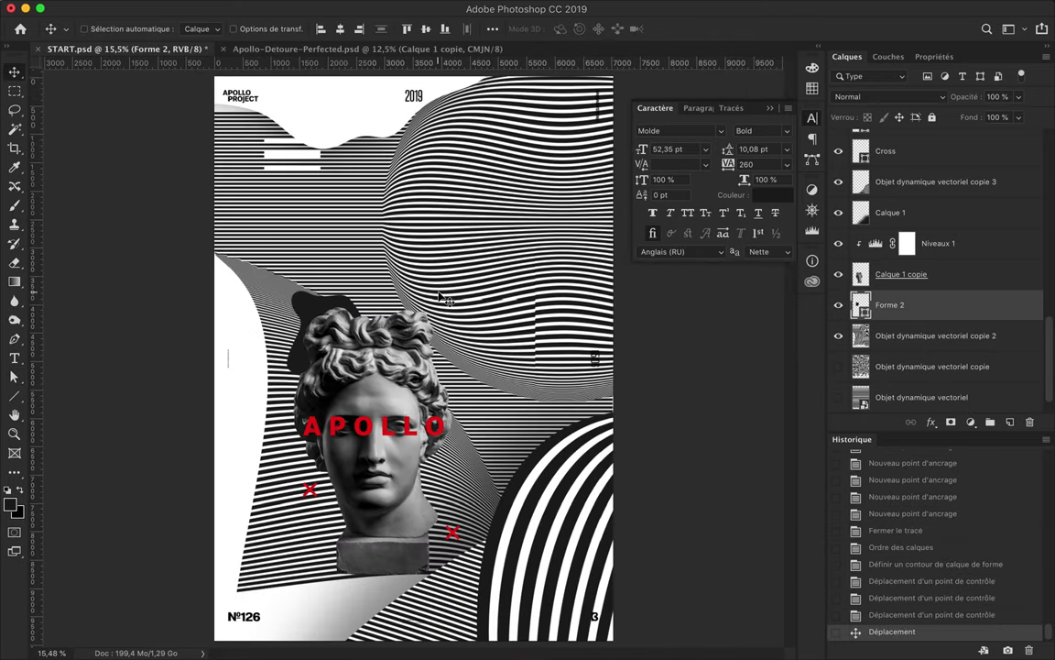
left_click_drag(898, 309, 893, 291)
left_click_drag(837, 366, 879, 200)
- Open Liquify on the moved stripe layer and push the top-left stripes upward
left_click(410, 8)
left_click(443, 128)
key("ctrl+shift+x")
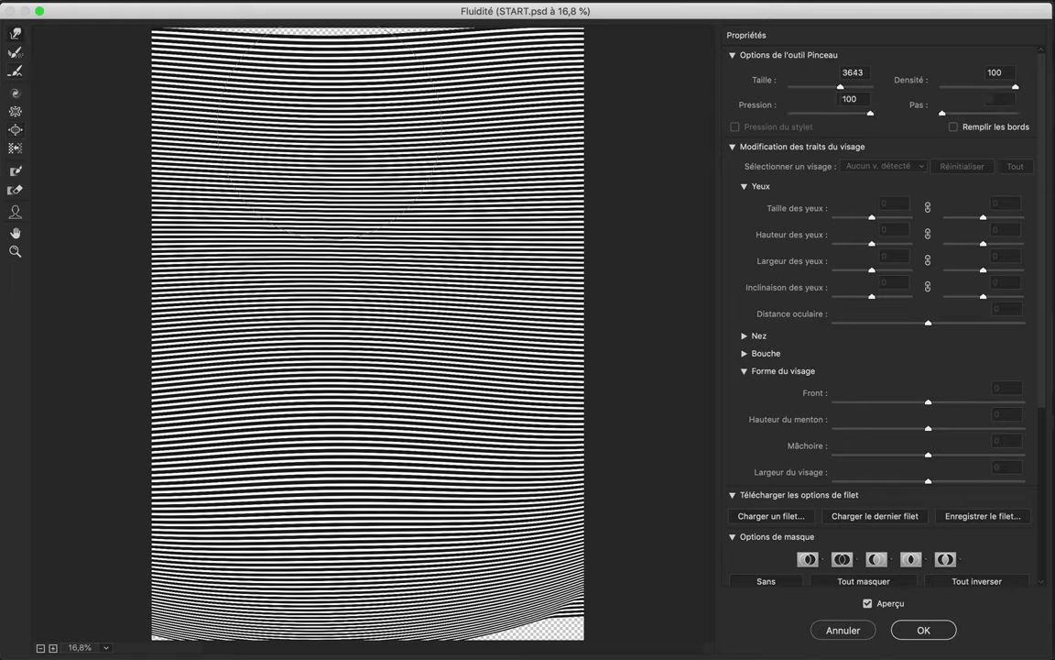
key("ctrl+minus")
key("ctrl+minus")
key("ctrl+minus")
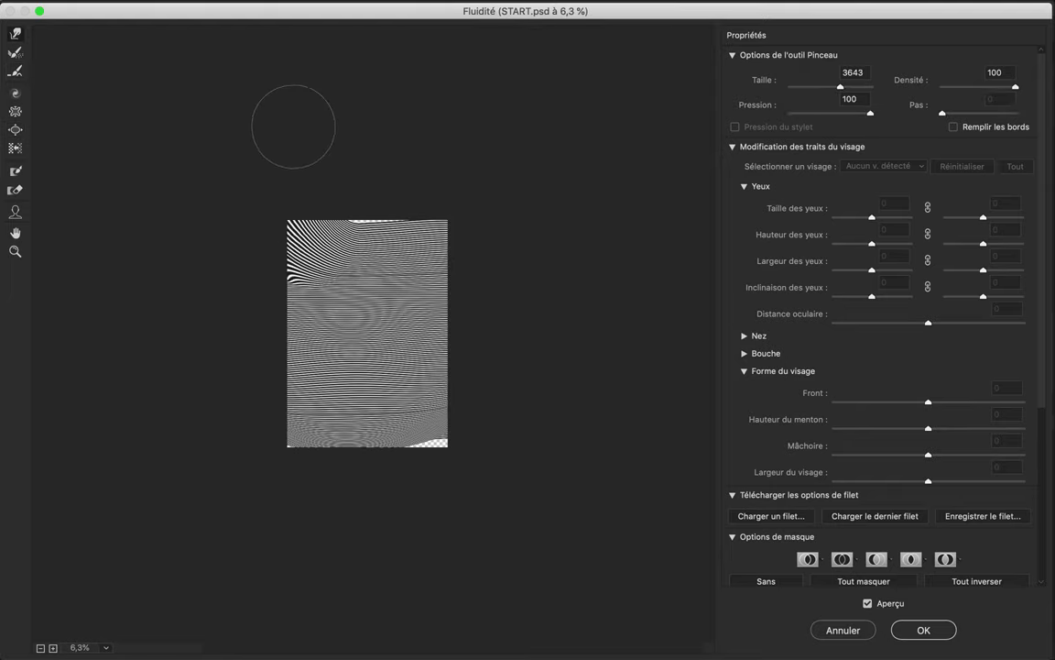
left_click_drag(275, 204, 333, 133)
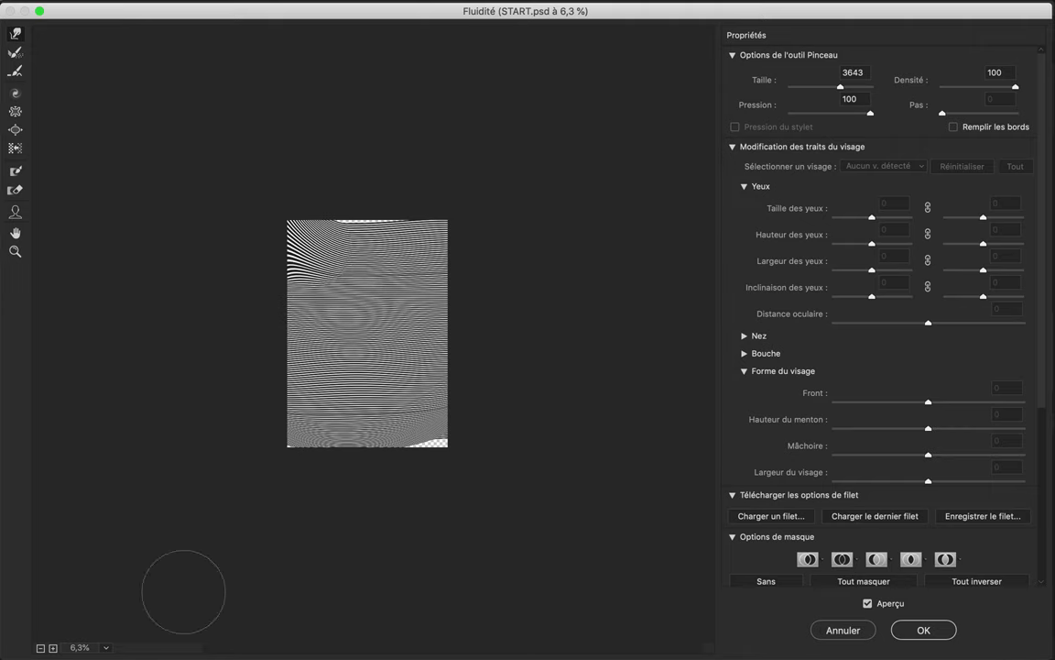
- Swirl three spherical bulges into the stripes (right of centre, lower left, lower middle) and apply Liquify
key("ctrl+plus")
left_click(15, 129)
left_click_drag(265, 174, 271, 179)
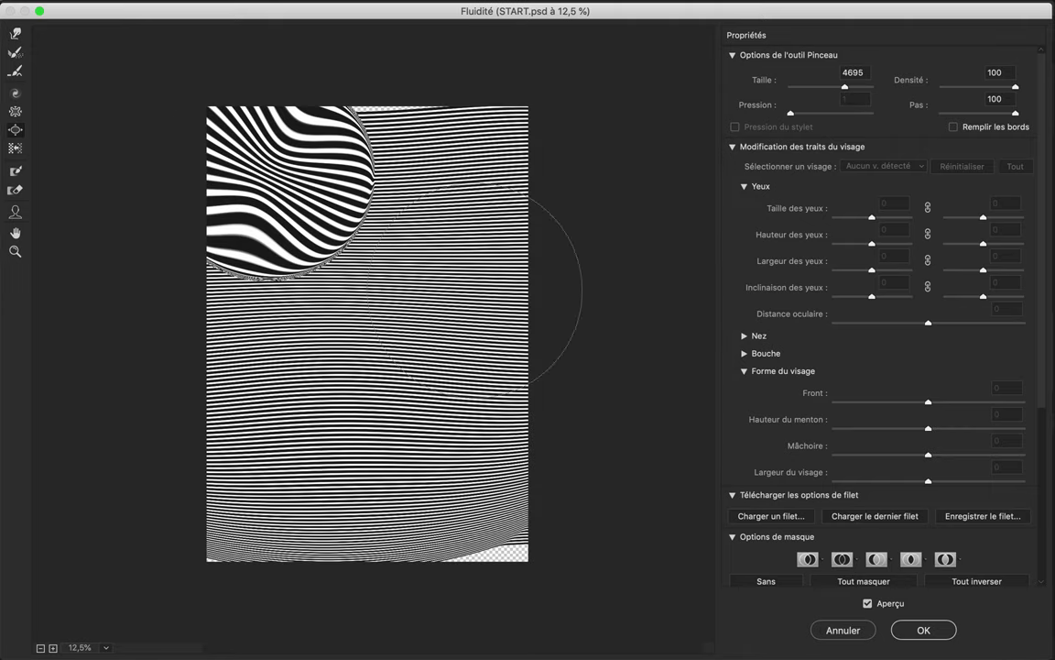
key("ctrl+alt+z")
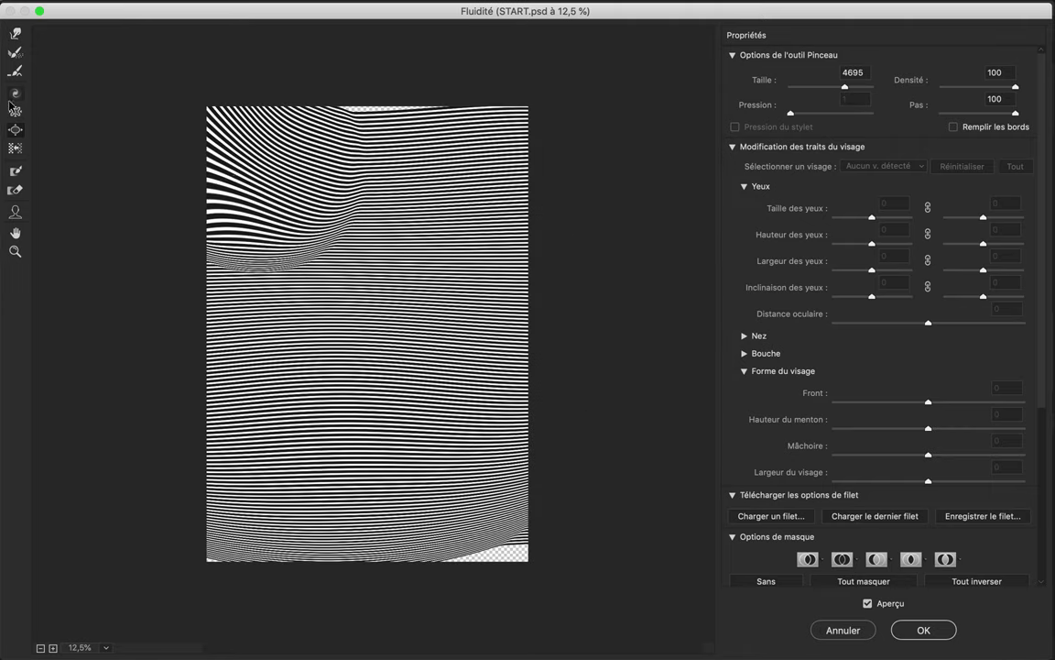
left_click(446, 288)
left_click(270, 424)
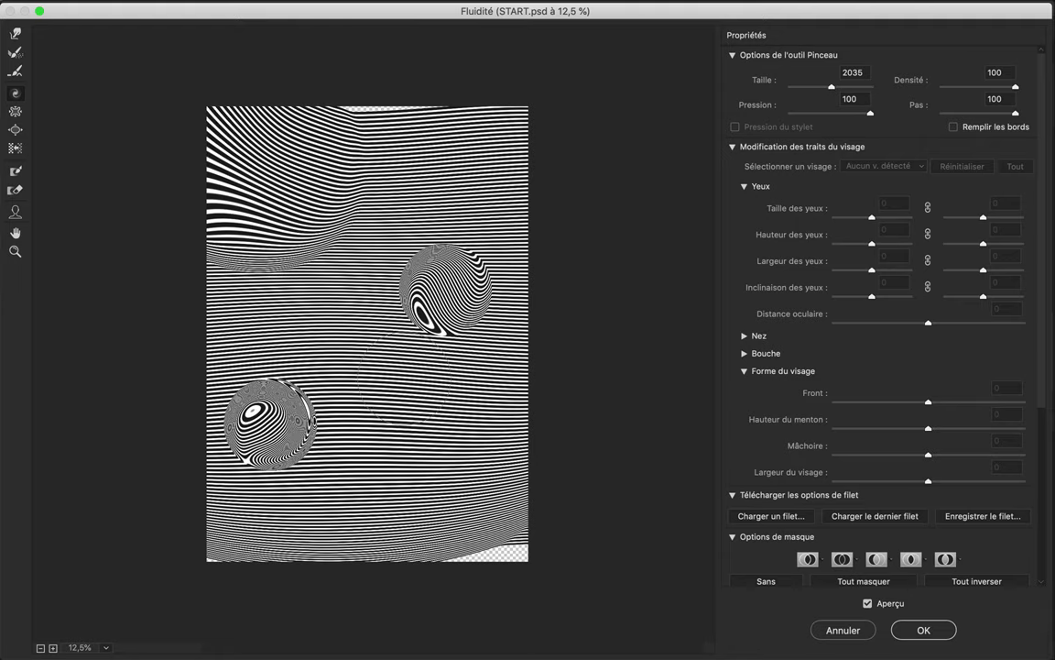
left_click(387, 396)
key("Return")
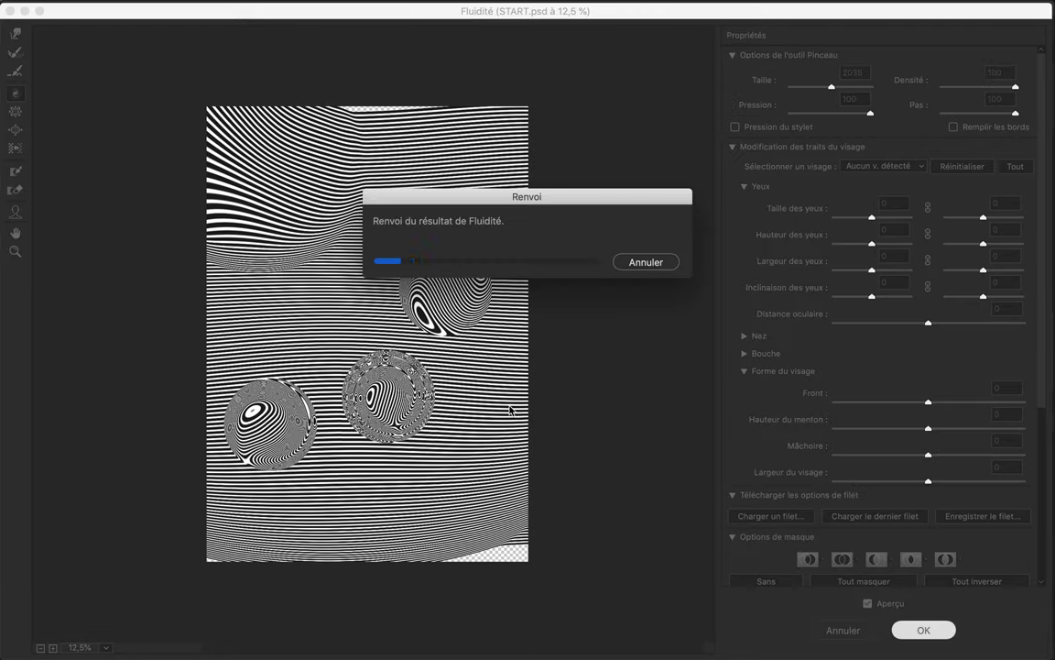
key("m")
scroll(302, 463, "up", 5)
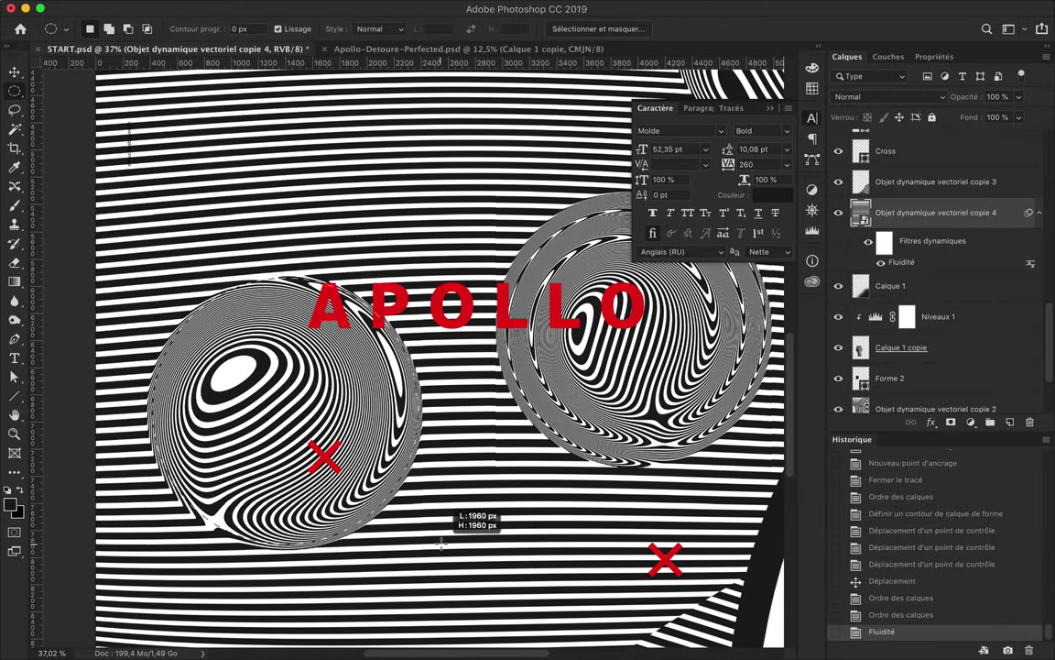
- Copy the circular sphere selection and paste two copies moved around the poster
left_click_drag(442, 547, 443, 546)
key("ctrl+c")
key("ctrl+v")
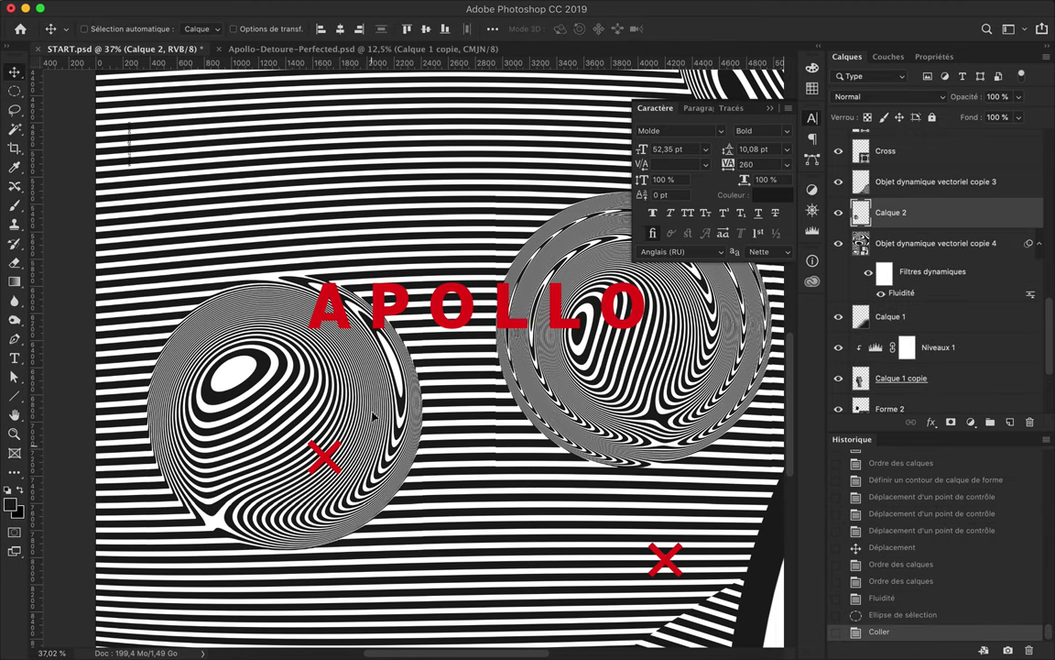
scroll(412, 366, "right", 5)
mouse_move(421, 275)
left_mouse_down()
mouse_move(499, 289)
mouse_move(539, 352)
left_mouse_up()
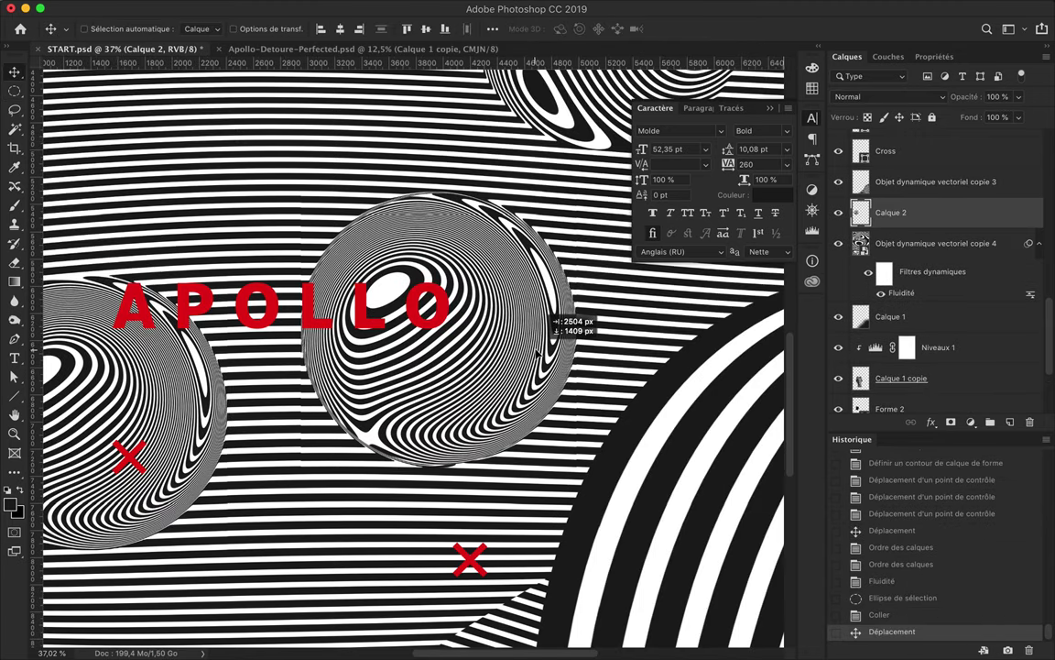
key("ctrl+v")
mouse_move(366, 155)
left_mouse_down()
mouse_move(472, 192)
mouse_move(430, 169)
left_mouse_up()
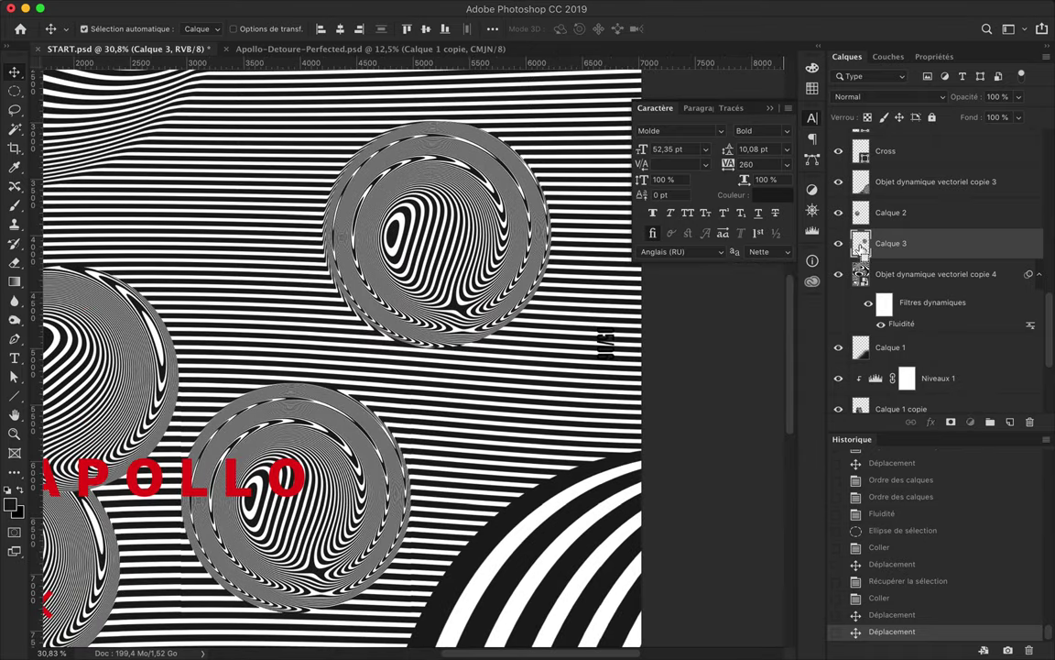
- Move the warped stripe layer above the other stripes so the Apollo head shows
left_click(890, 274)
scroll(385, 357, "down", 3)
left_click_drag(890, 274, 898, 372)
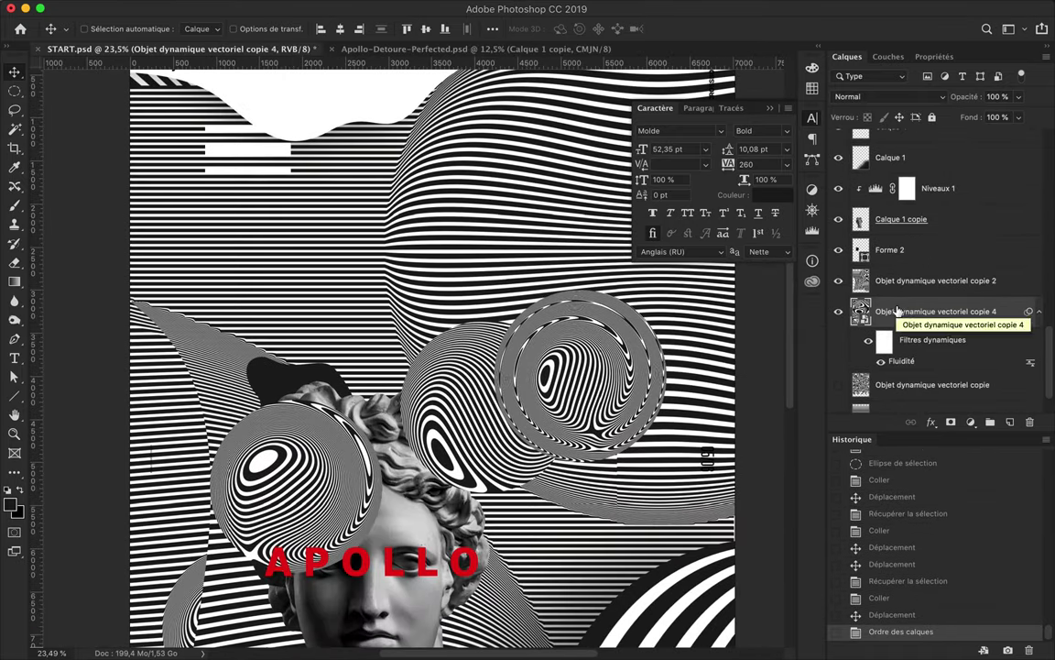
left_click_drag(898, 311, 897, 274)
scroll(236, 145, "down", 2)
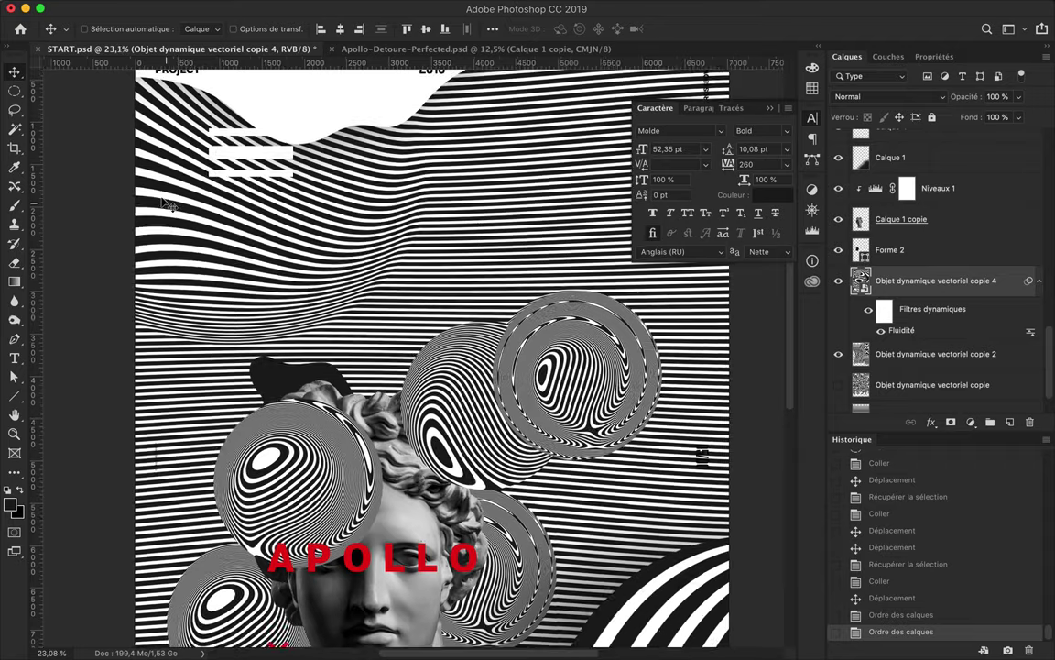
- Rasterize the warped stripe layer and delete everything outside a large ellipse
key("m")
left_click_drag(445, 301, 439, 307)
key("ctrl+shift+i")
key("Delete")
left_click(631, 226)
right_click(907, 280)
left_click(659, 271)
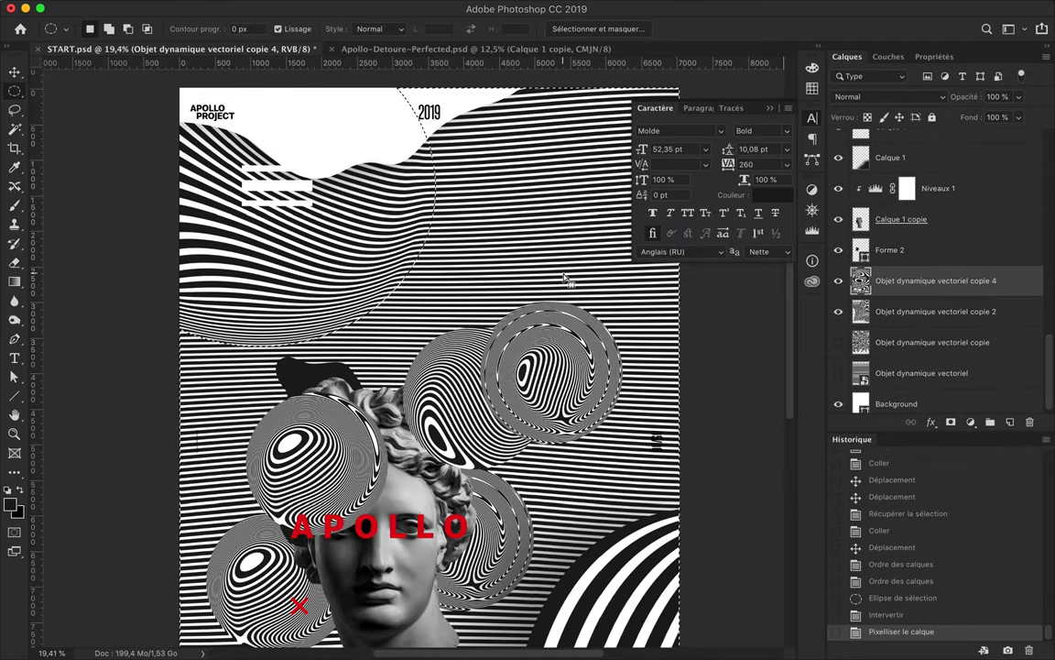
key("Delete")
key("ctrl+d")
- Reposition the circular stripe layer and bring it to the top of the stack
key("v")
mouse_move(371, 229)
left_mouse_down()
mouse_move(340, 216)
mouse_move(334, 224)
left_mouse_up()
mouse_move(299, 263)
left_mouse_down()
mouse_move(300, 277)
mouse_move(361, 79)
mouse_move(325, 155)
left_mouse_up()
key("ctrl+shift+bracketright")
left_click(861, 150, "ctrl")
left_click(889, 175)
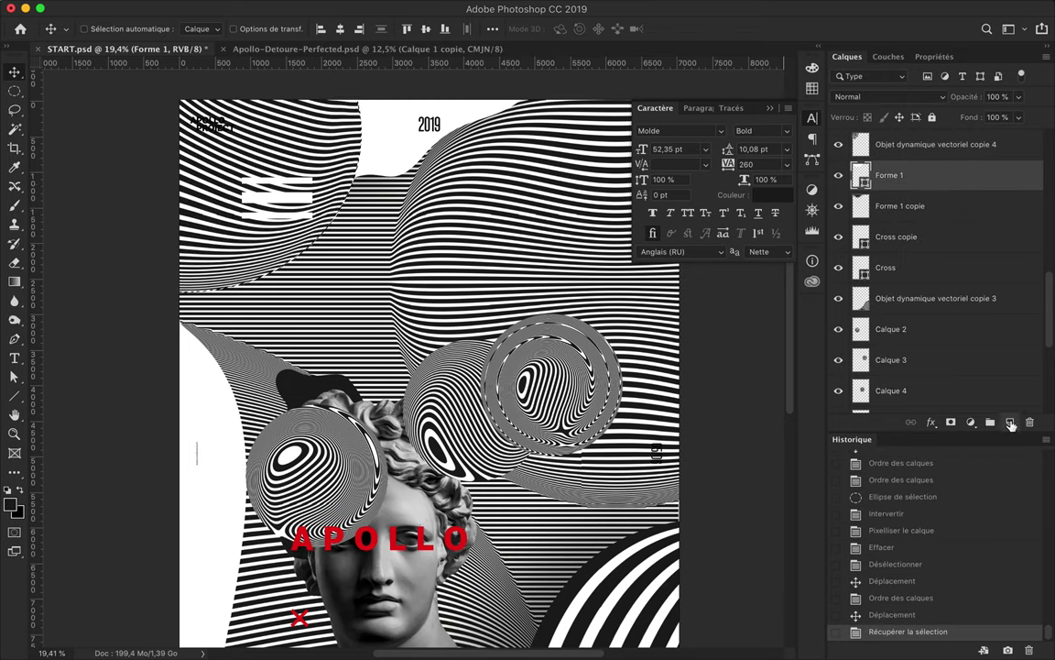
- Paint dark brush strokes on new layer Calque 5 within the Forme 1 selection
left_click(1009, 421)
key("b")
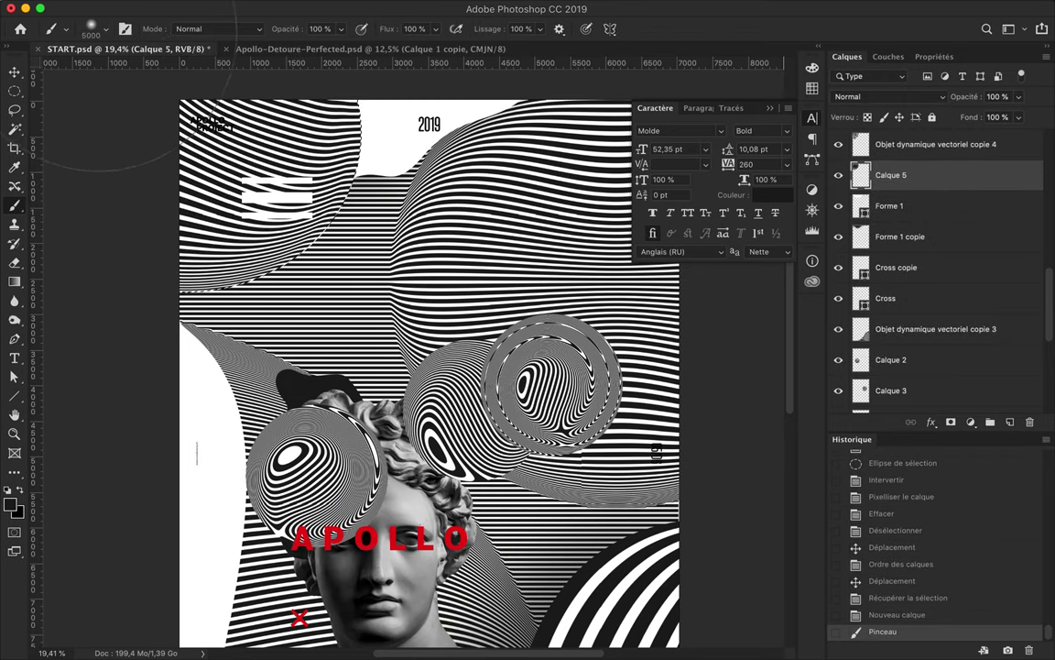
left_click(108, 32)
left_click(412, 275)
left_click(413, 275)
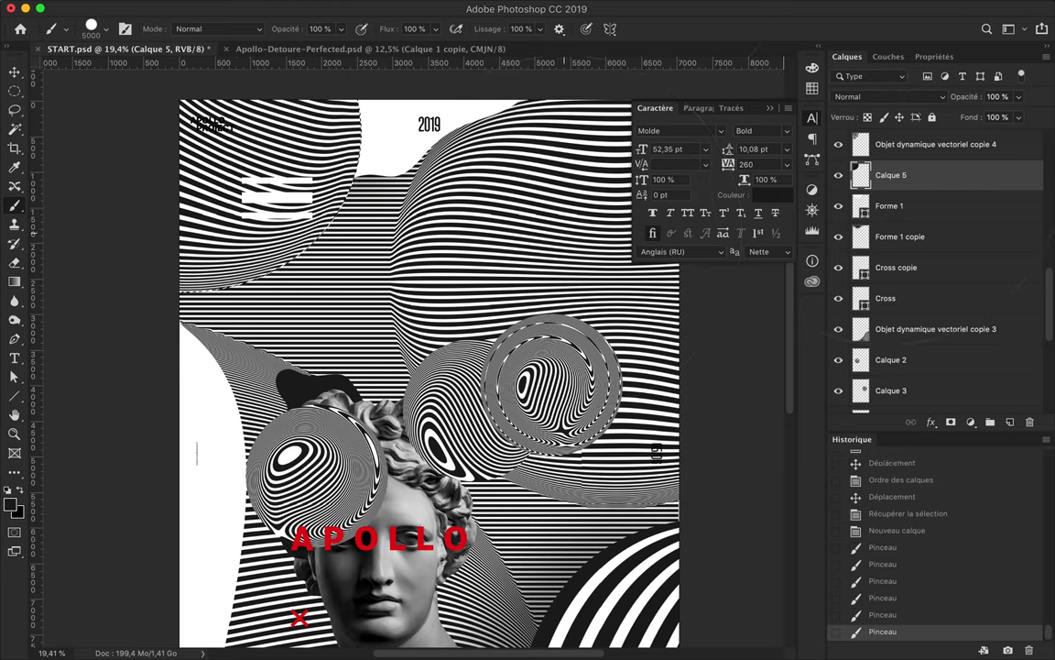
key("v")
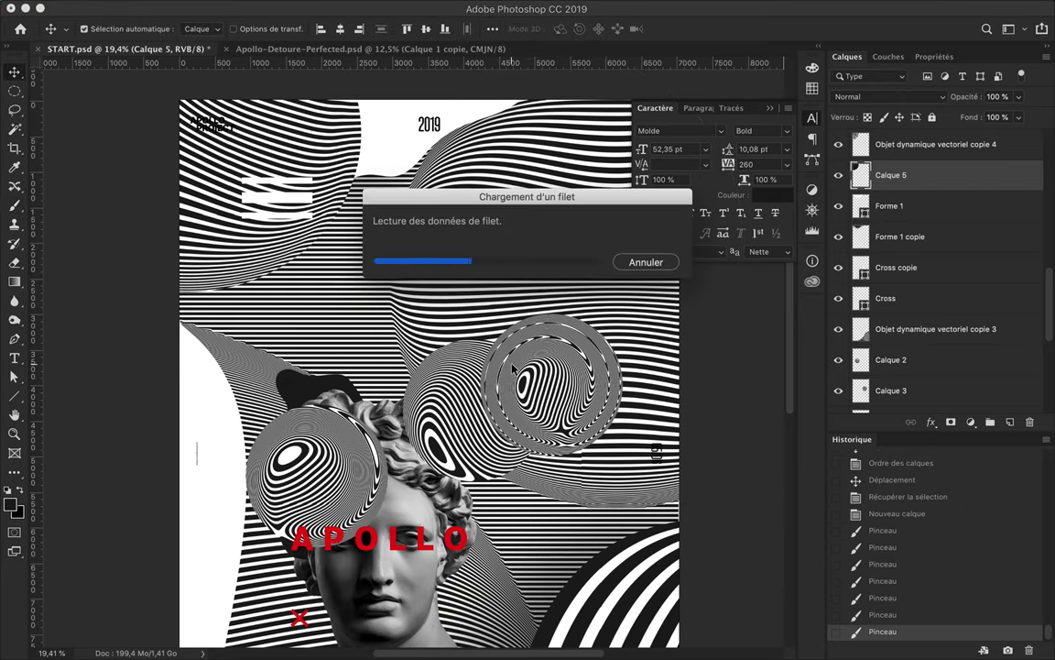
key("m")
left_click(417, 282)
key("ctrl+shift+x")
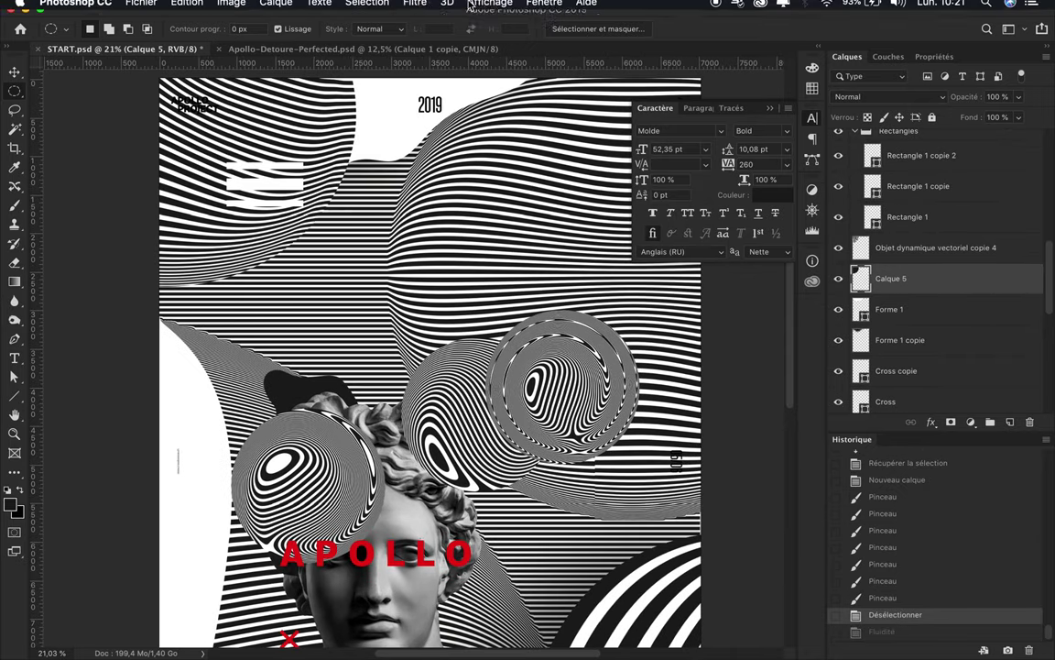
- Gaussian-blur the circle, set it to Multiply at 49% fill, and move it up
left_click(431, 19)
left_click(660, 302)
key("Return")
left_click(888, 96)
left_click(893, 144)
key("shift+4")
key("shift+9")
left_click_drag(562, 403, 563, 233)
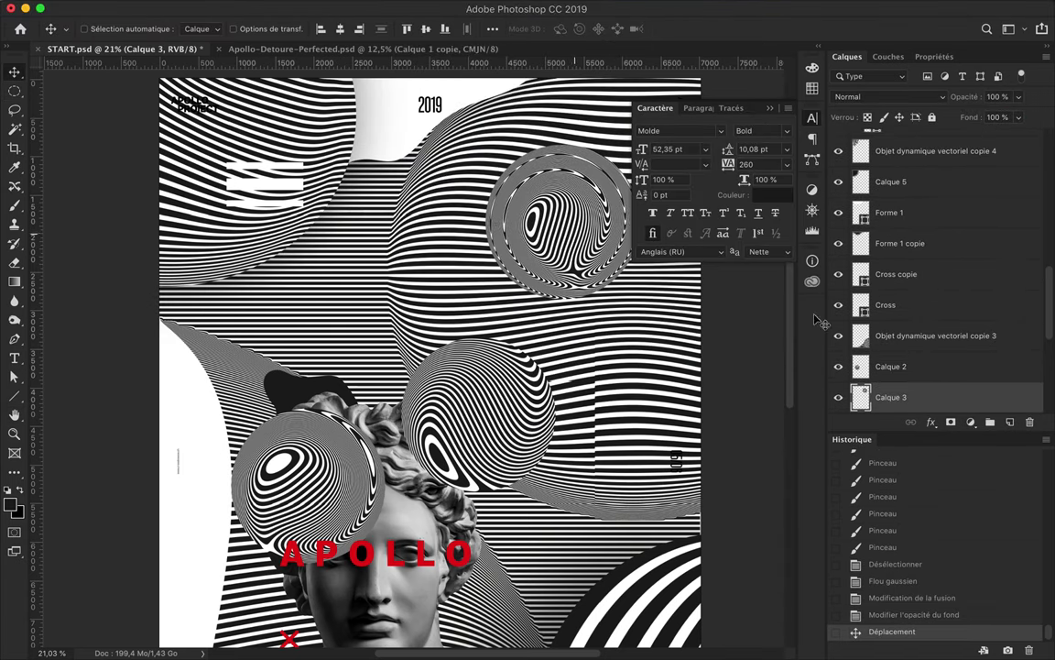
- Add a High Pass layer in Overlay at 30% fill and merge the sphere layers
left_click(415, 8)
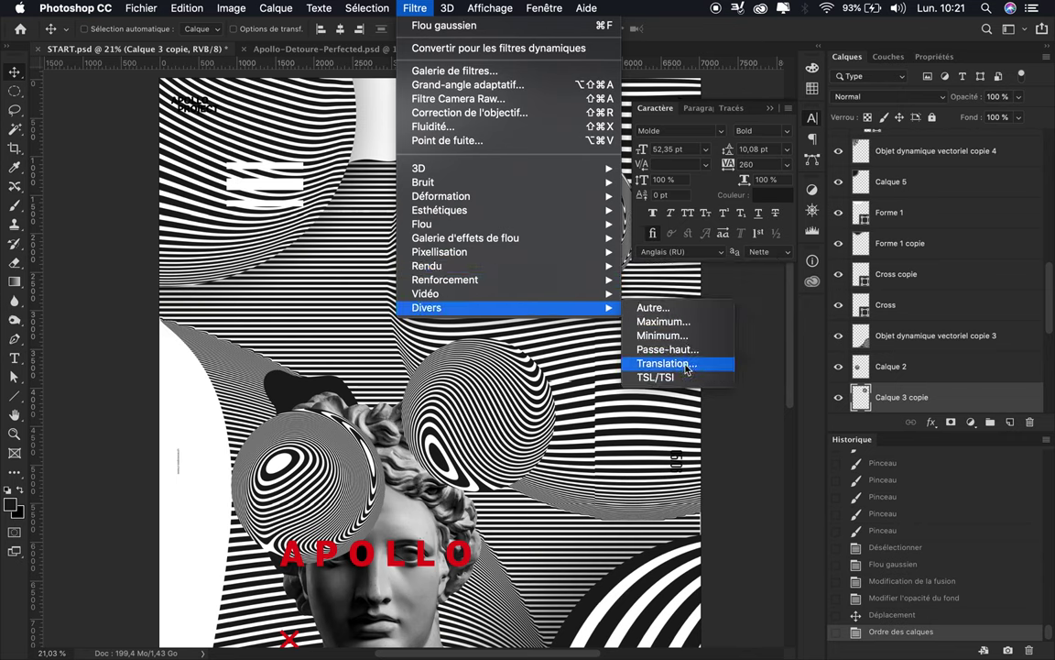
mouse_move(427, 308)
left_click(664, 348)
left_click_drag(84, 230, 48, 231)
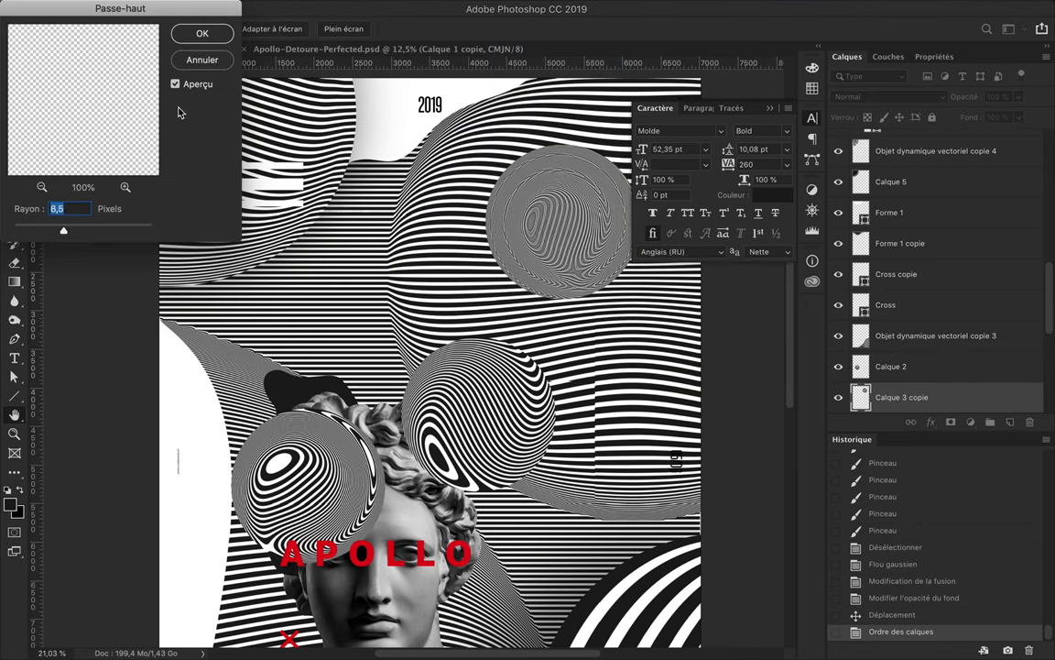
left_click(200, 34)
left_click(888, 97)
left_click(888, 259)
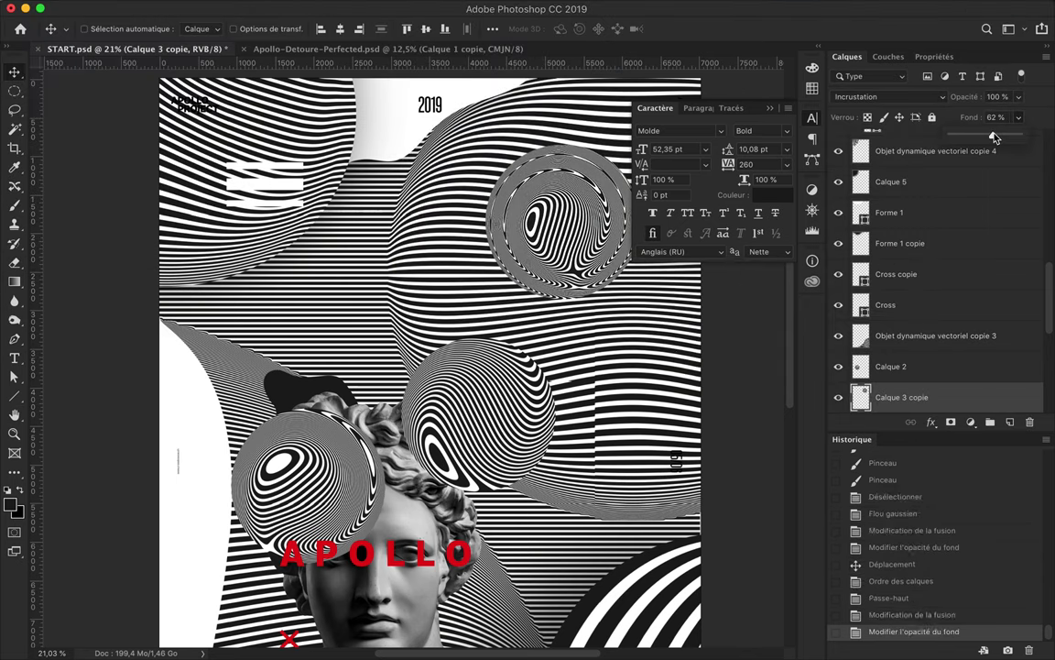
left_click_drag(983, 138, 971, 138)
scroll(375, 348, "up", 3)
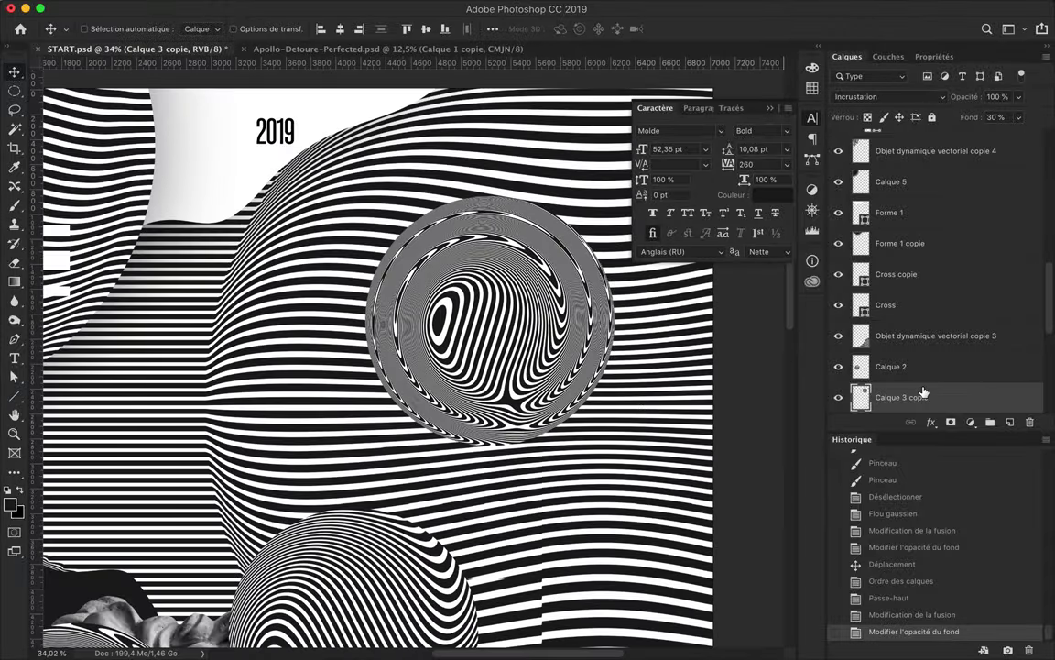
left_click_drag(922, 392, 843, 338)
key("ctrl+e")
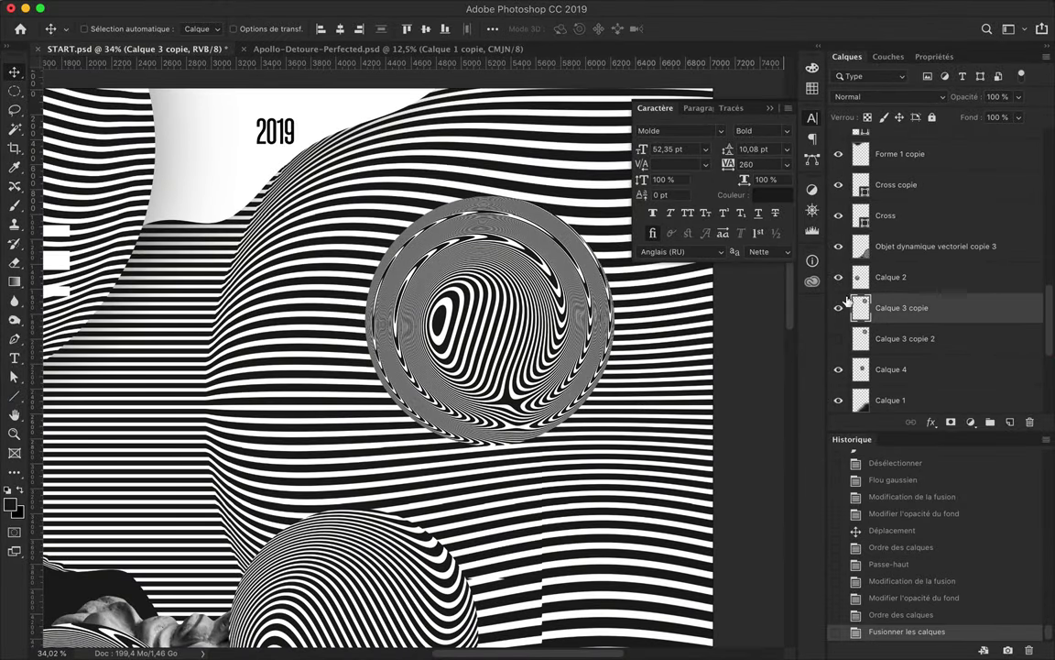
- Choose a soft brush tip and red as the paint colour
left_click(92, 28)
double_click(92, 206)
left_click(811, 88)
left_click(637, 76)
left_click_drag(385, 178, 455, 245)
key("ctrl+z")
key("ctrl+shift+alt+n")
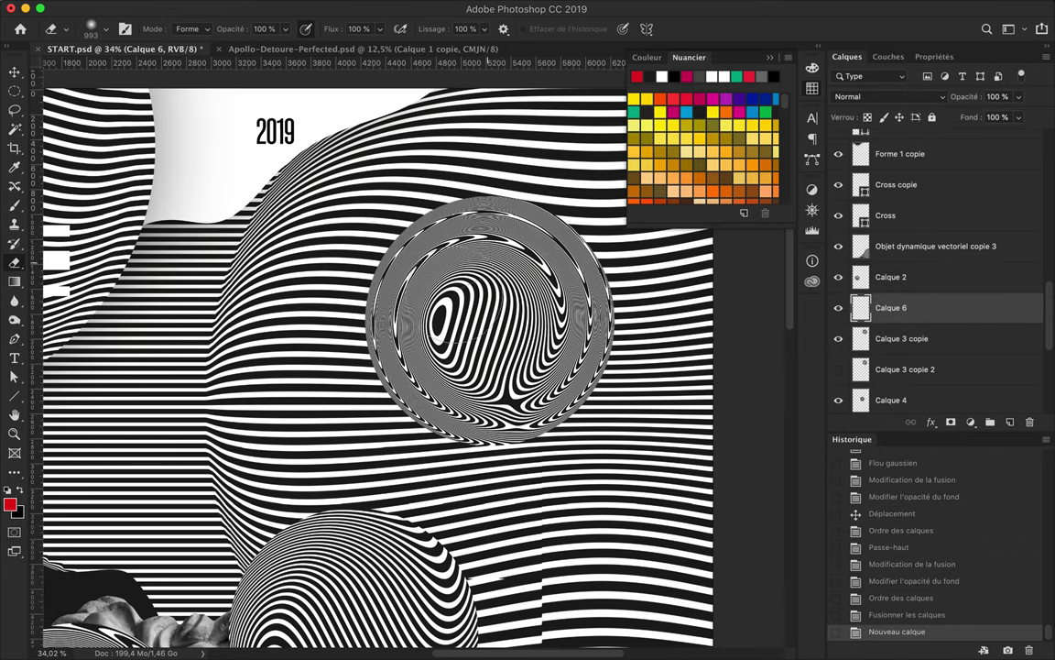
left_click_drag(922, 271, 921, 275)
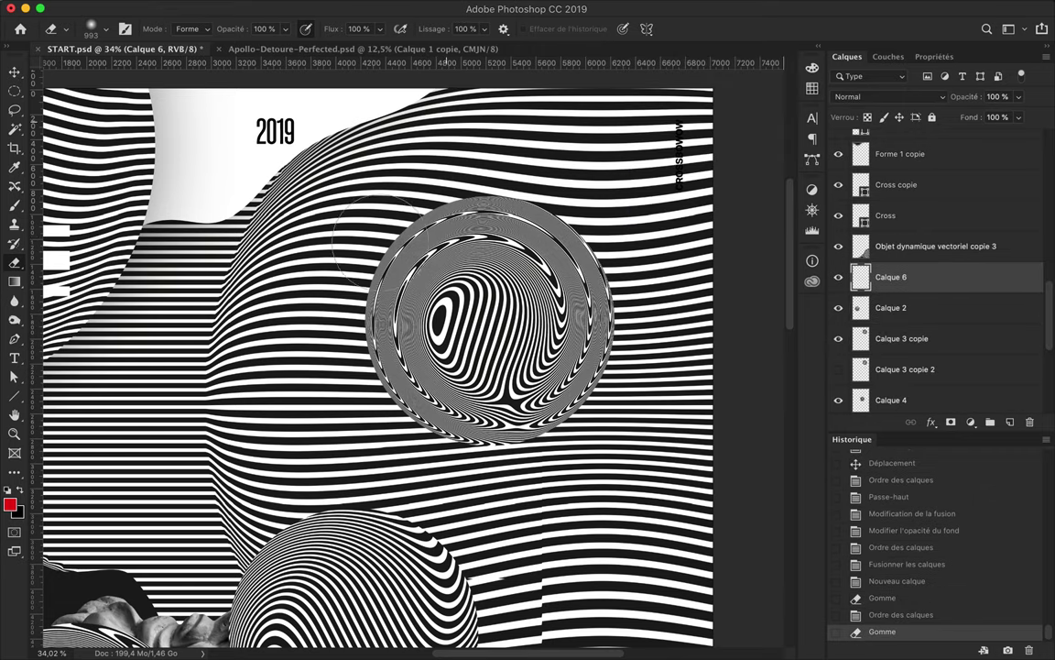
key("b")
right_click(138, 134)
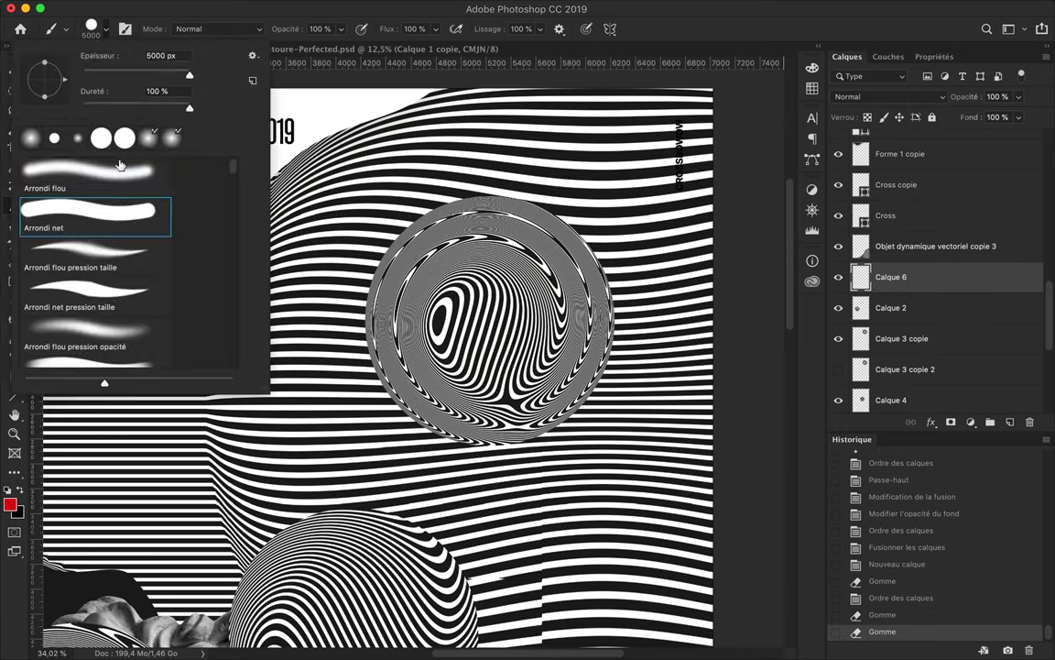
key("Return")
left_click(507, 259)
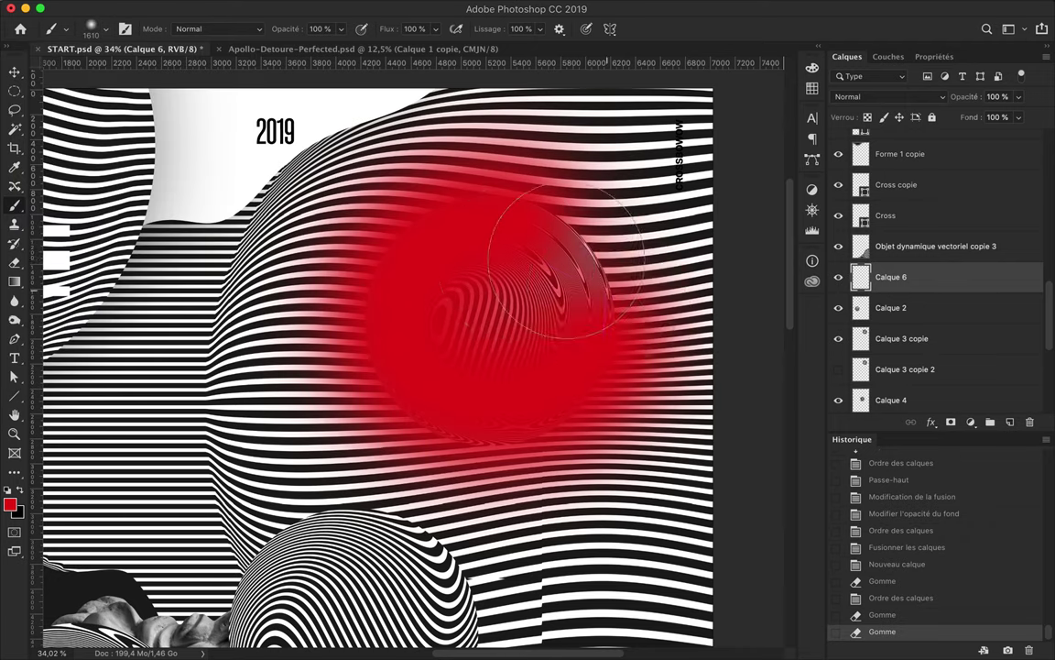
left_click(916, 292, "alt")
left_click(888, 96)
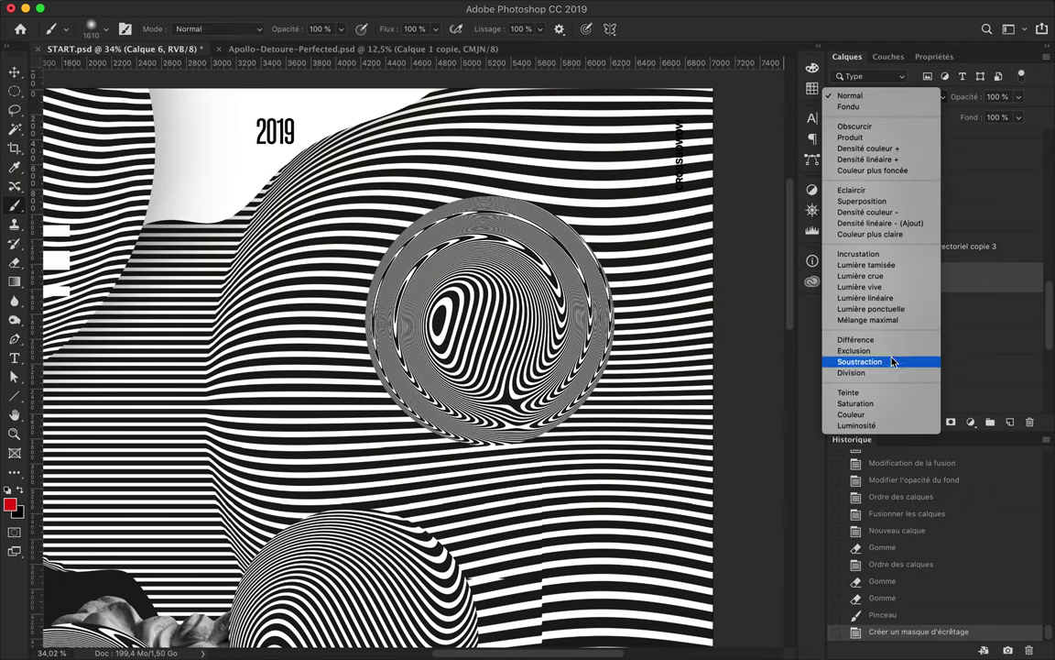
left_click(893, 392)
left_click(889, 96)
left_click(857, 107)
key("ctrl+alt+g")
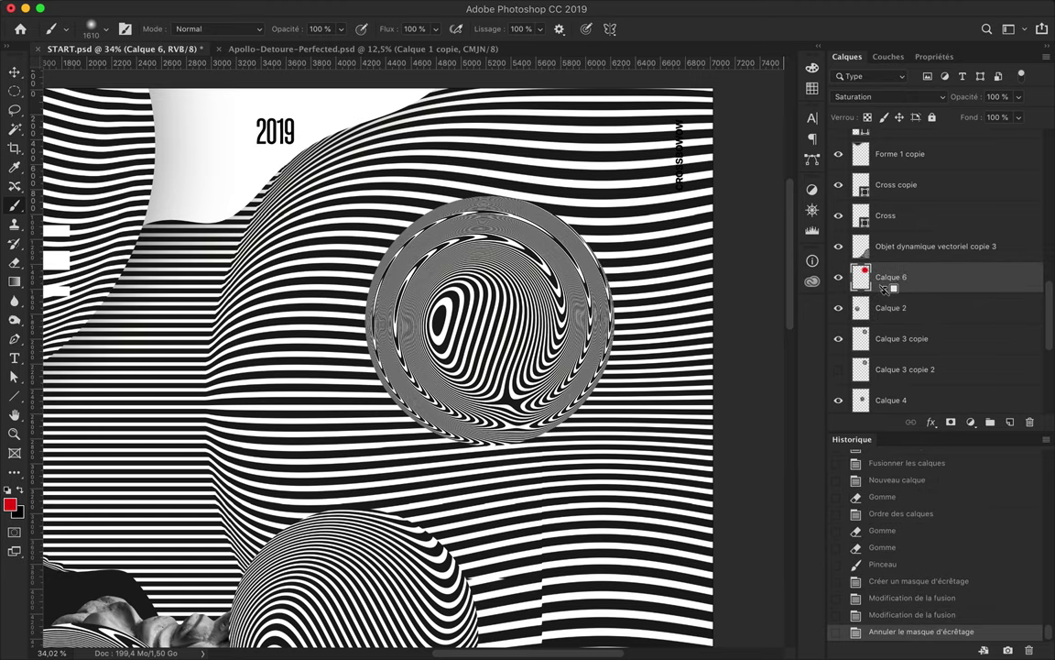
left_click(889, 96)
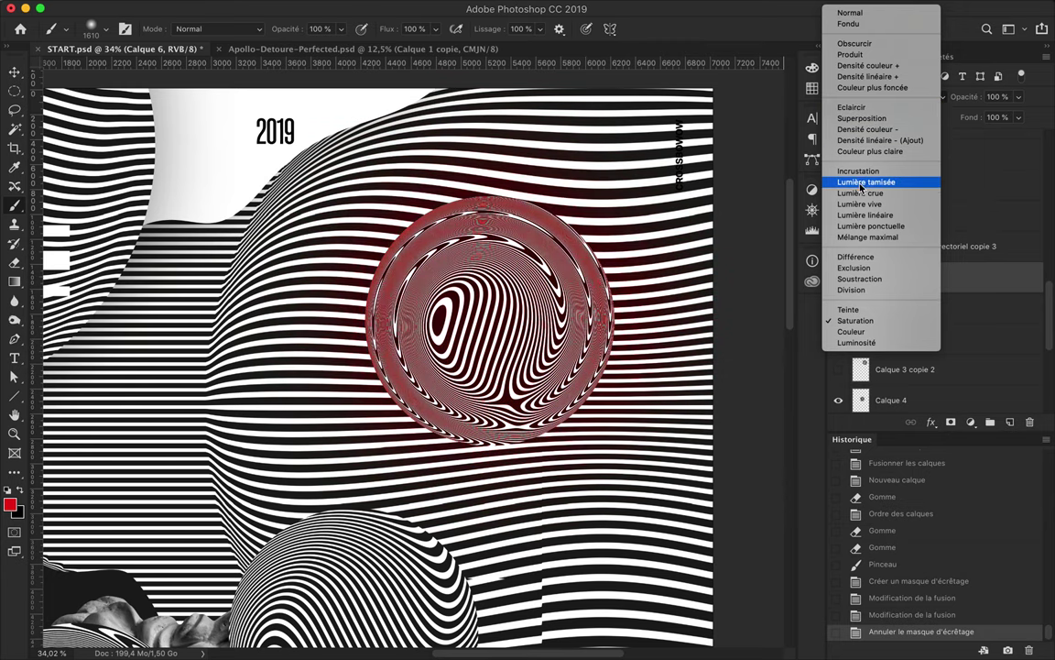
left_click(856, 331)
left_click(907, 292, "alt")
left_click(907, 291, "alt")
left_click(888, 96)
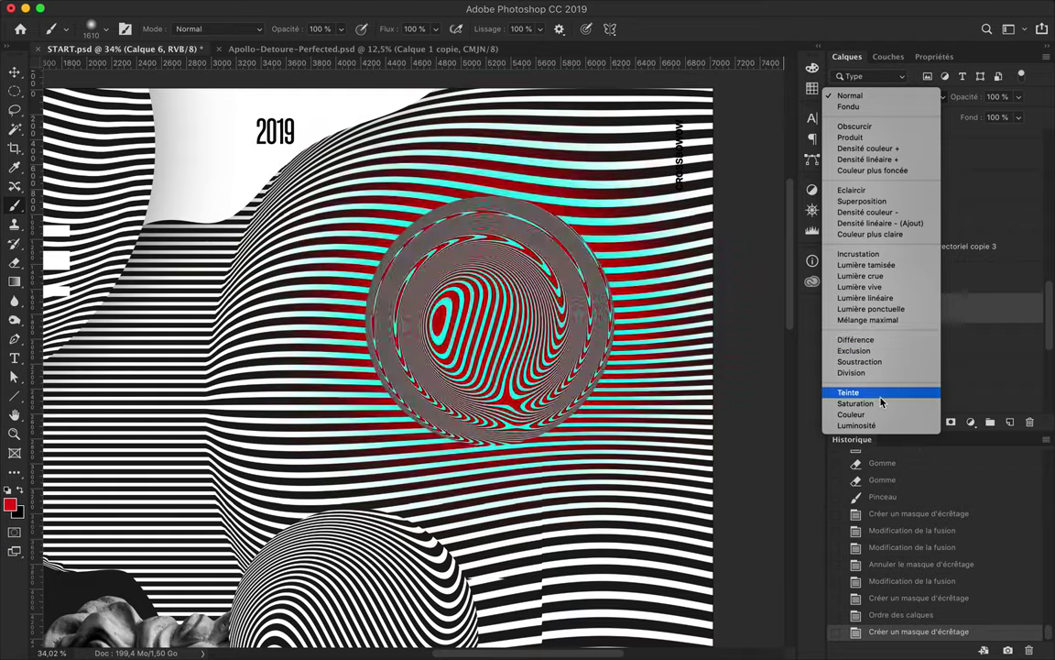
key("Escape")
key("Delete")
key("ctrl+0")
key("v")
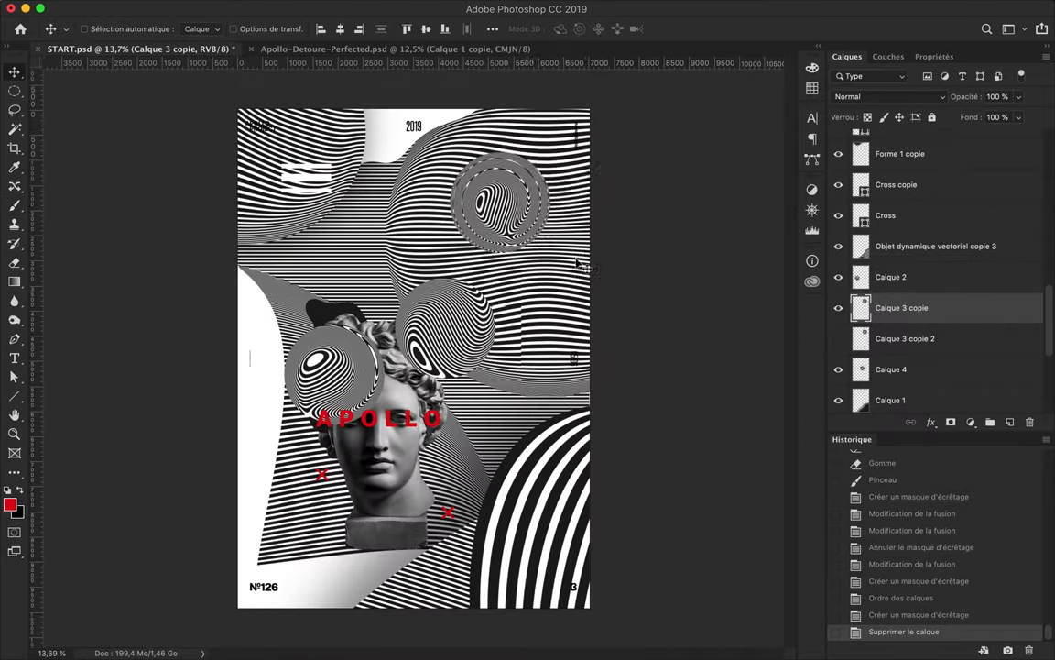
- Reposition the spheres on the poster and select the Calque 4 copie layer
key("Delete")
key("Delete")
left_click_drag(449, 330, 486, 193)
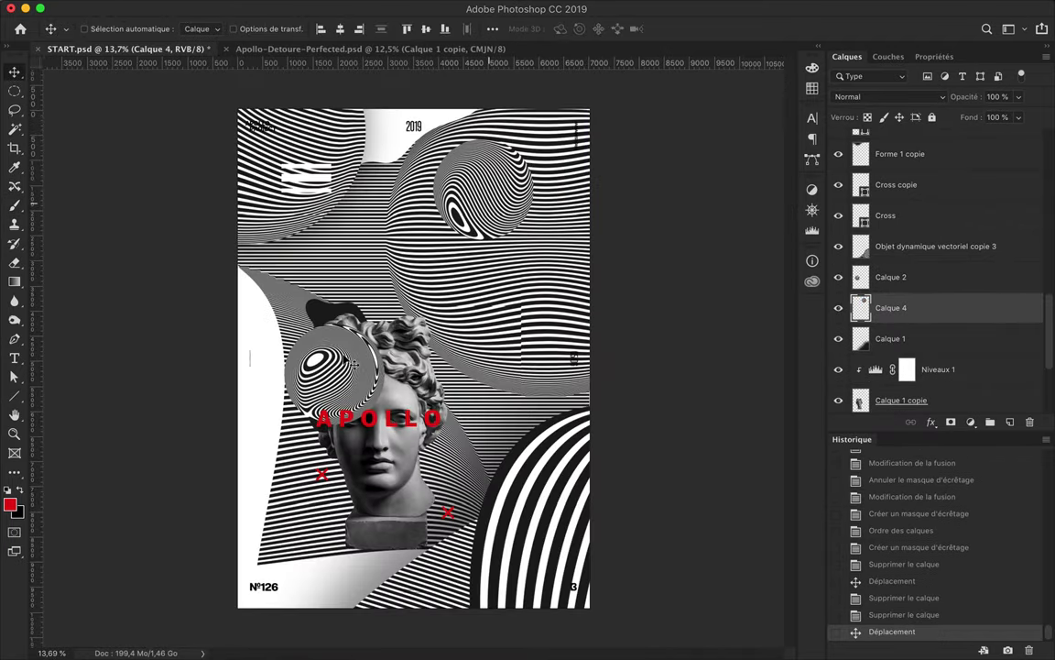
left_click_drag(357, 337, 376, 209)
left_click_drag(430, 465, 321, 486)
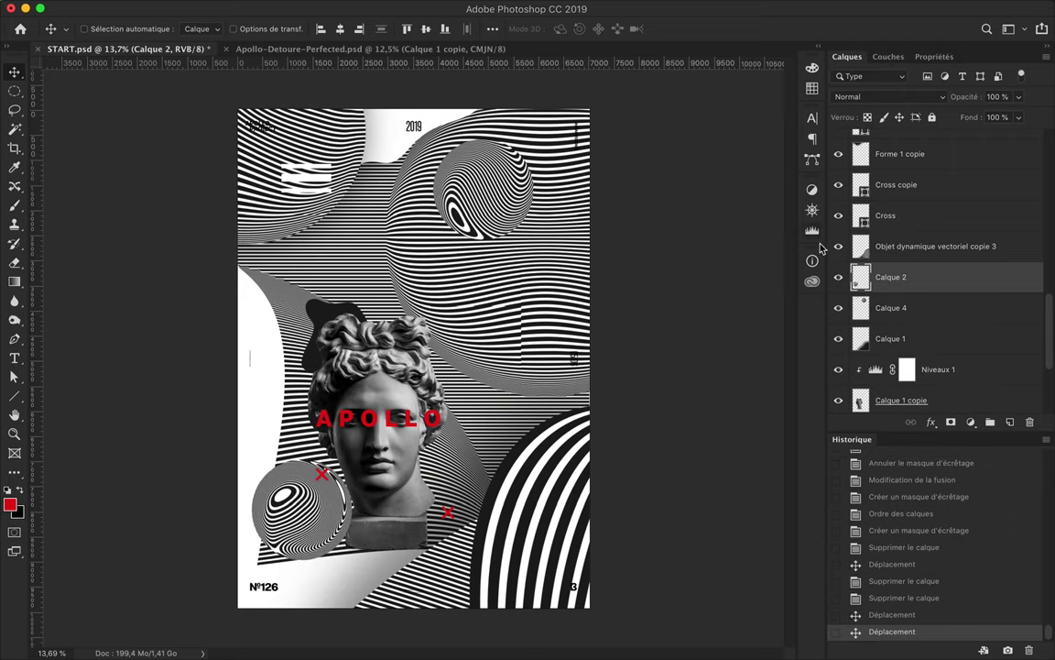
left_click_drag(893, 270, 895, 295)
left_click(875, 275, "shift")
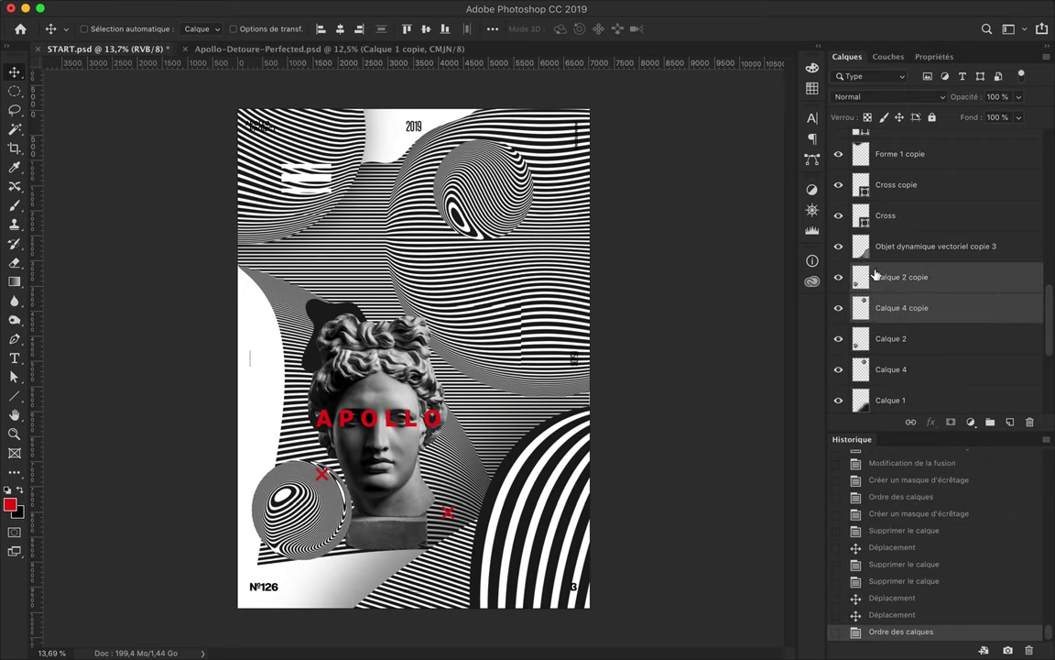
left_click(616, 208)
left_click(634, 226)
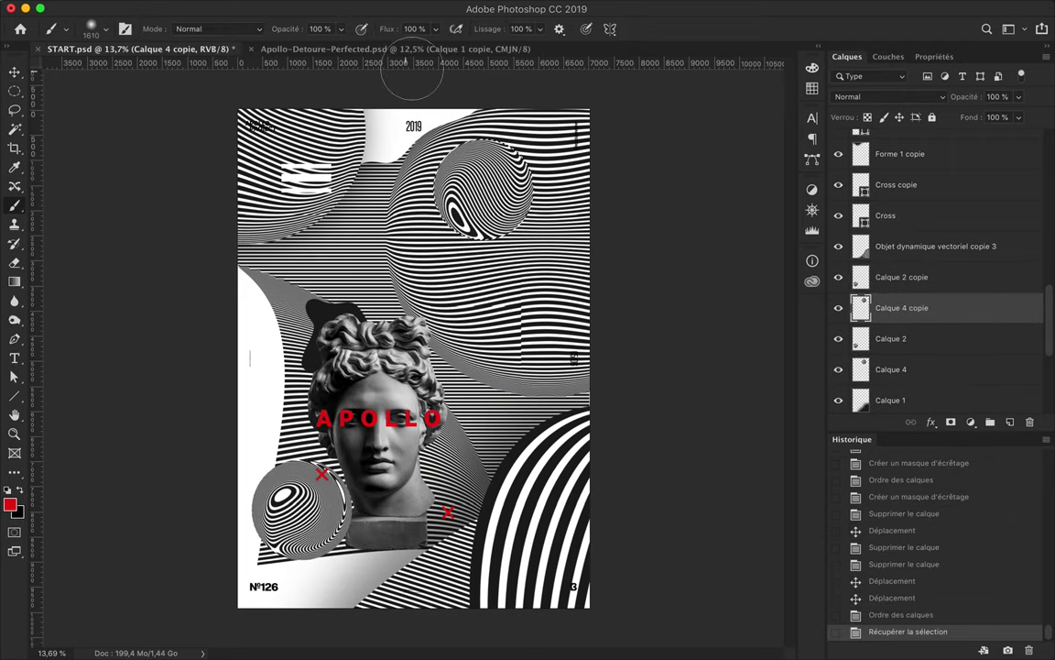
- Fill the circular selection on the upper sphere with black
left_click(811, 88)
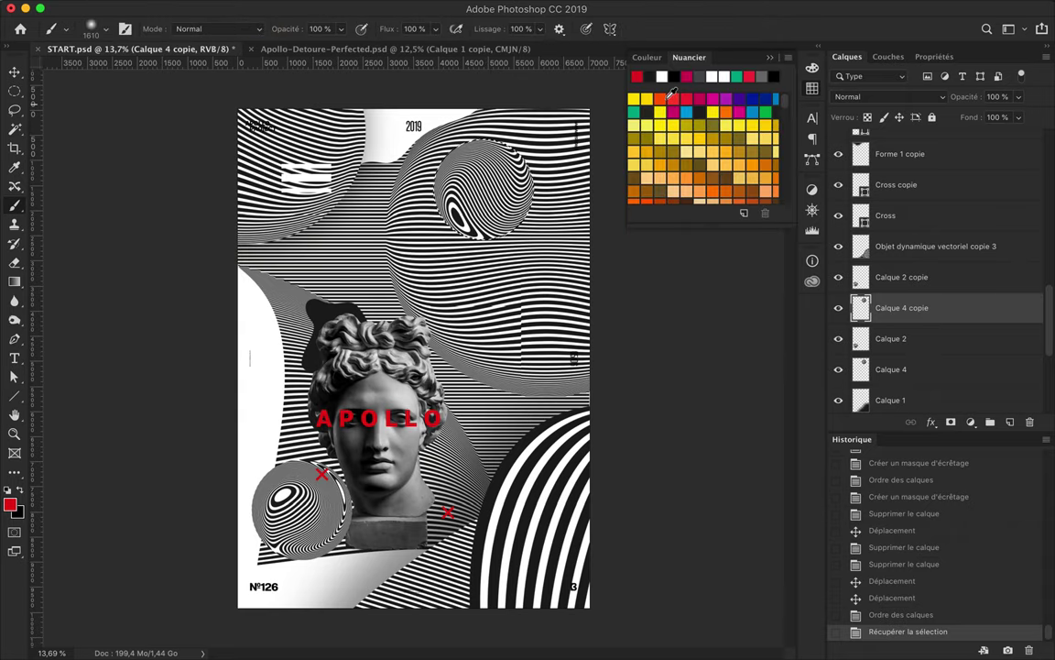
key("alt+BackSpace")
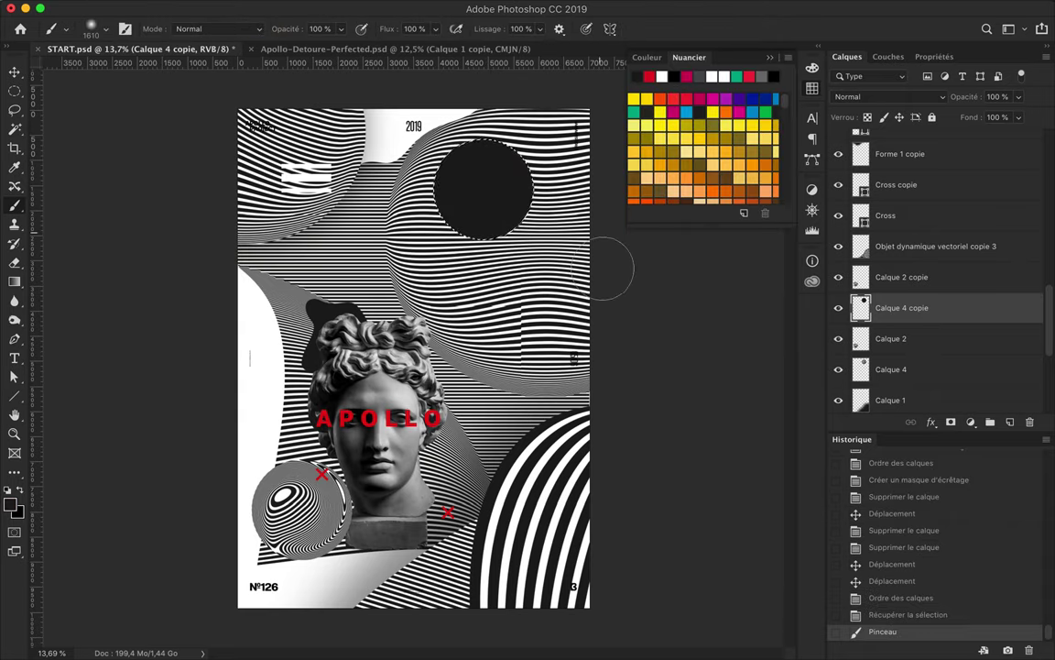
key("ctrl+d")
key("v")
left_click(415, 8)
left_click(437, 26)
key("ctrl+z")
- Gaussian-blur the black circle, move it below Calque 4, and place a duplicate shadow
left_click(415, 7)
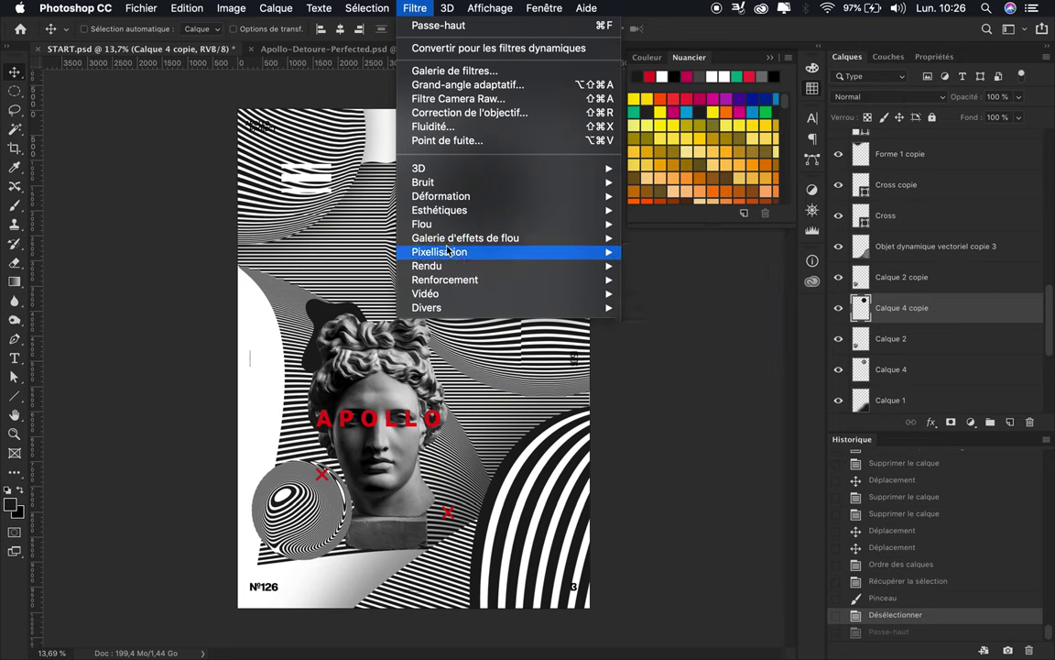
left_click(673, 279)
key("Return")
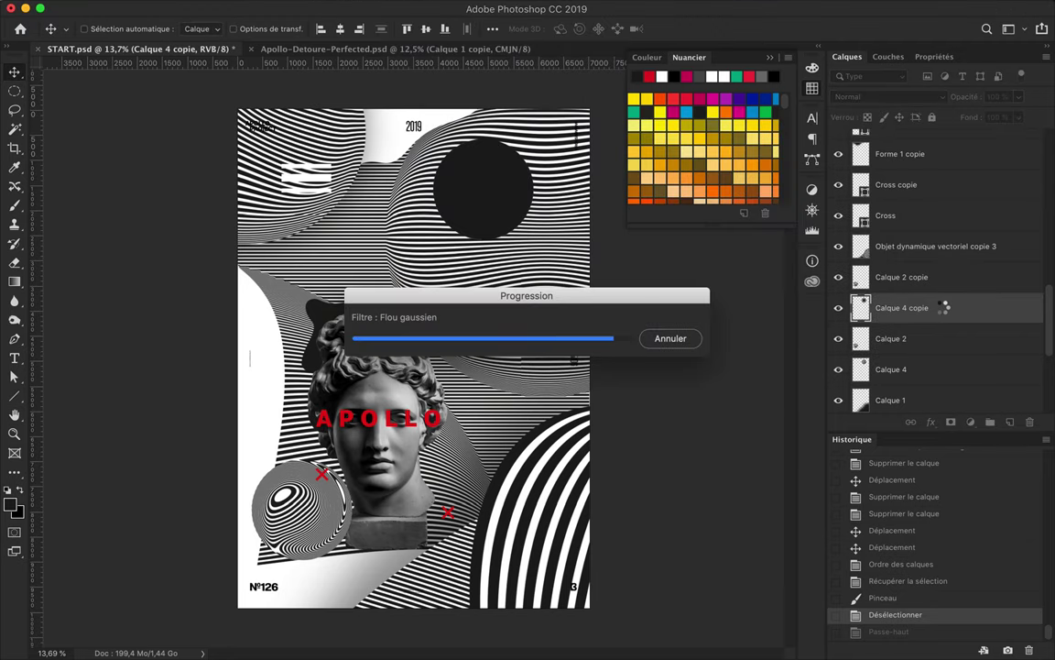
key("ctrl+bracketleft")
key("ctrl+bracketleft")
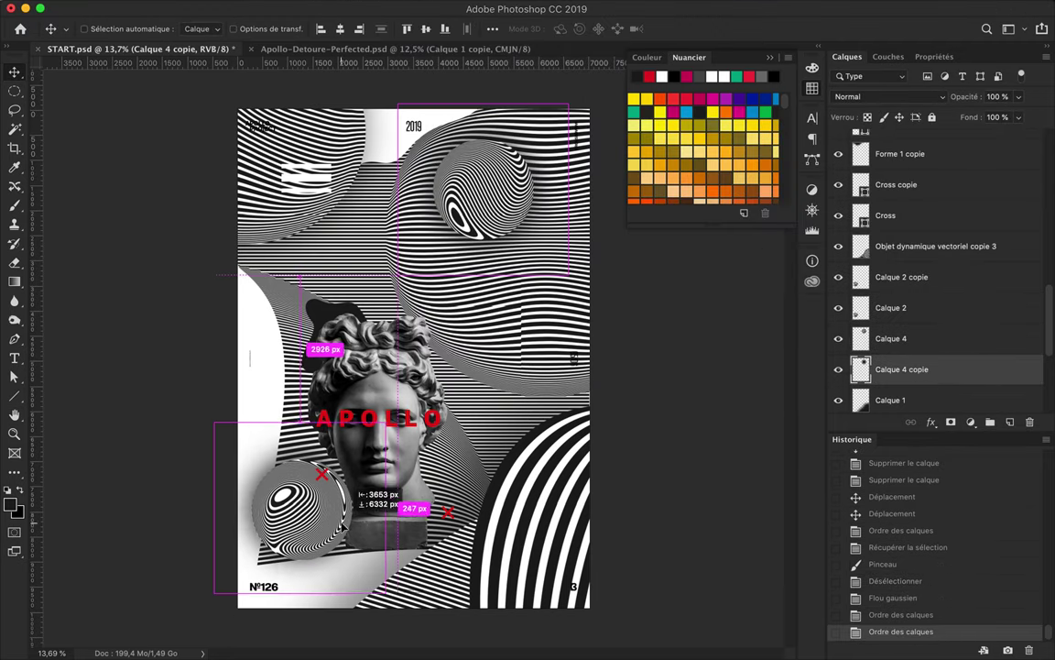
left_click_drag(483, 299, 394, 500)
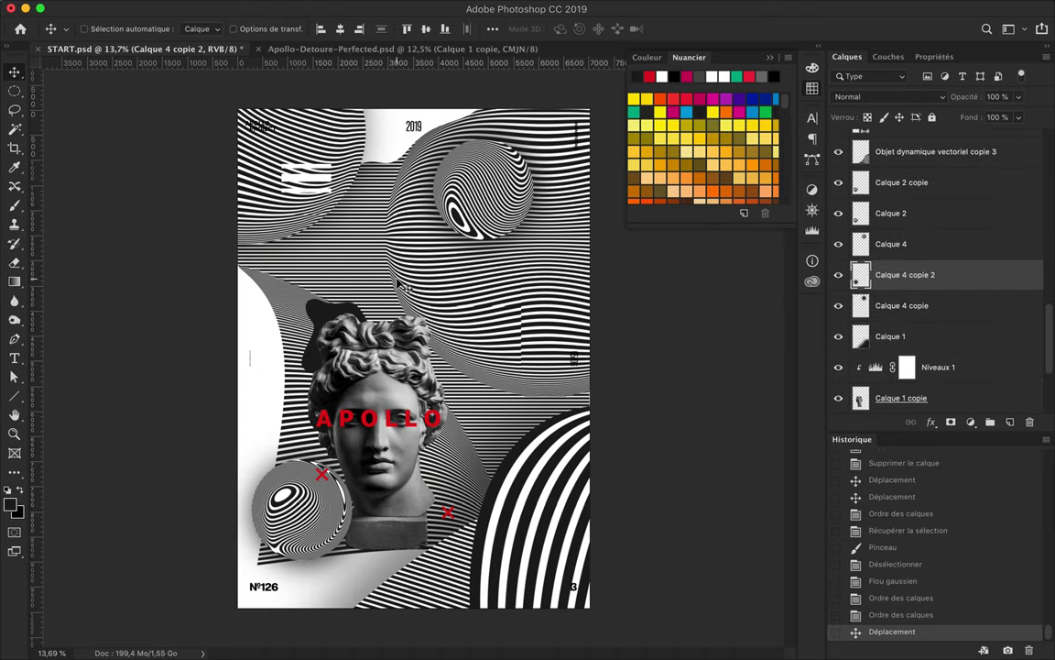
scroll(465, 317, "up", 2)
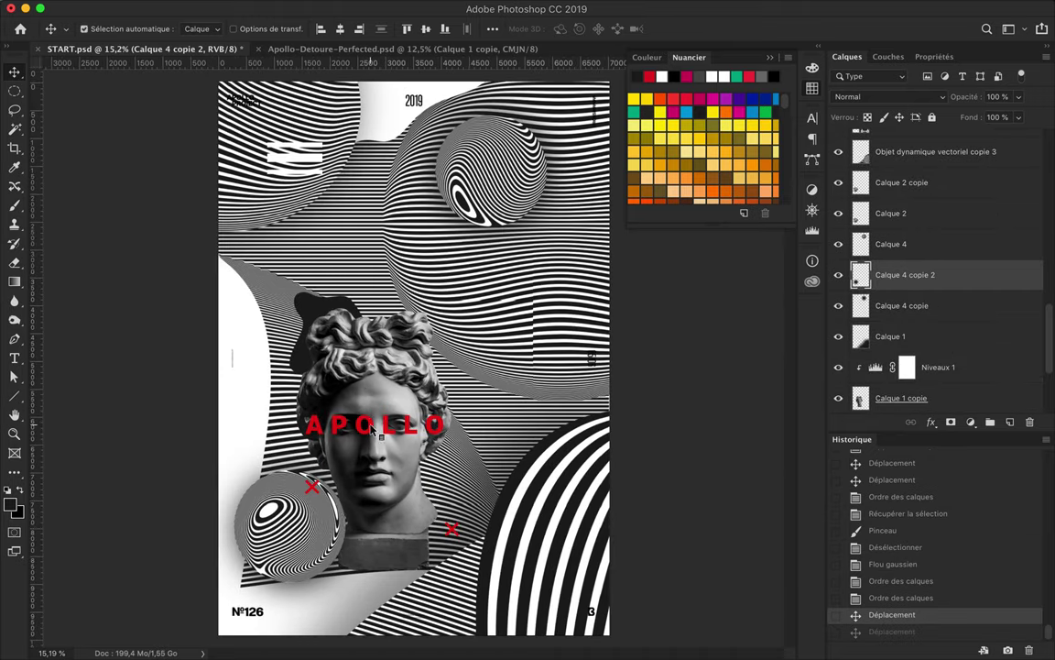
- Duplicate the APOLLO title twice, colouring the copies blue and yellow
left_click_drag(381, 433, 380, 409, "alt")
left_click(596, 29)
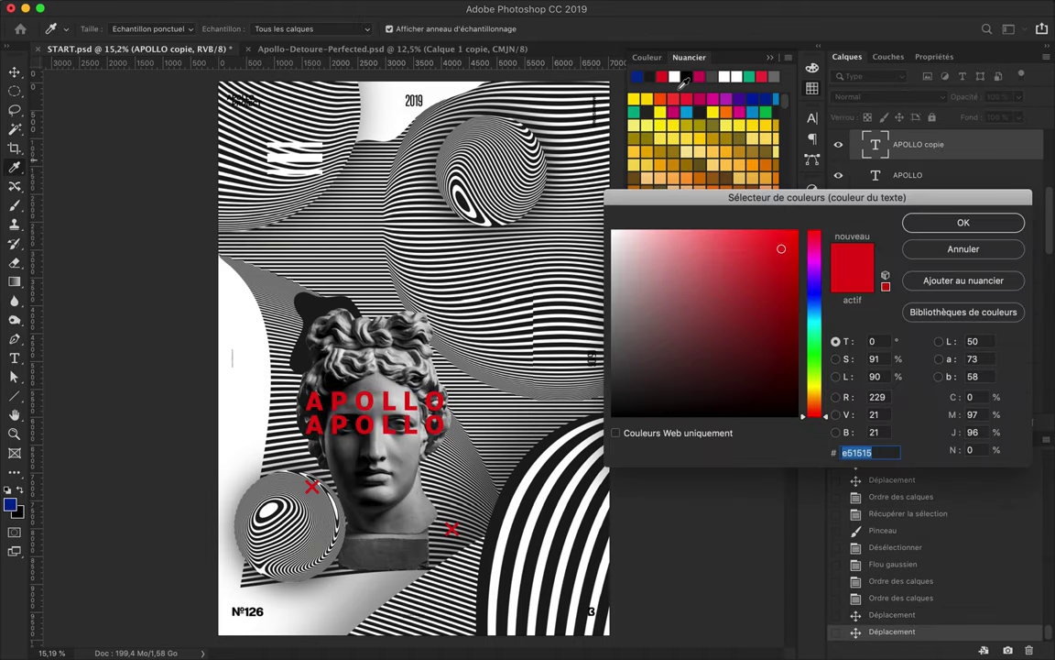
left_click(998, 223)
left_click(595, 28)
left_click(684, 176)
left_click(998, 223)
- Arrange the blue, red and yellow APOLLO titles into three stacked rows
key("v")
mouse_move(403, 453)
left_mouse_down()
mouse_move(403, 426)
mouse_move(403, 481)
left_mouse_up()
scroll(412, 367, "up", 3)
left_click(907, 175)
left_click(907, 205, "shift")
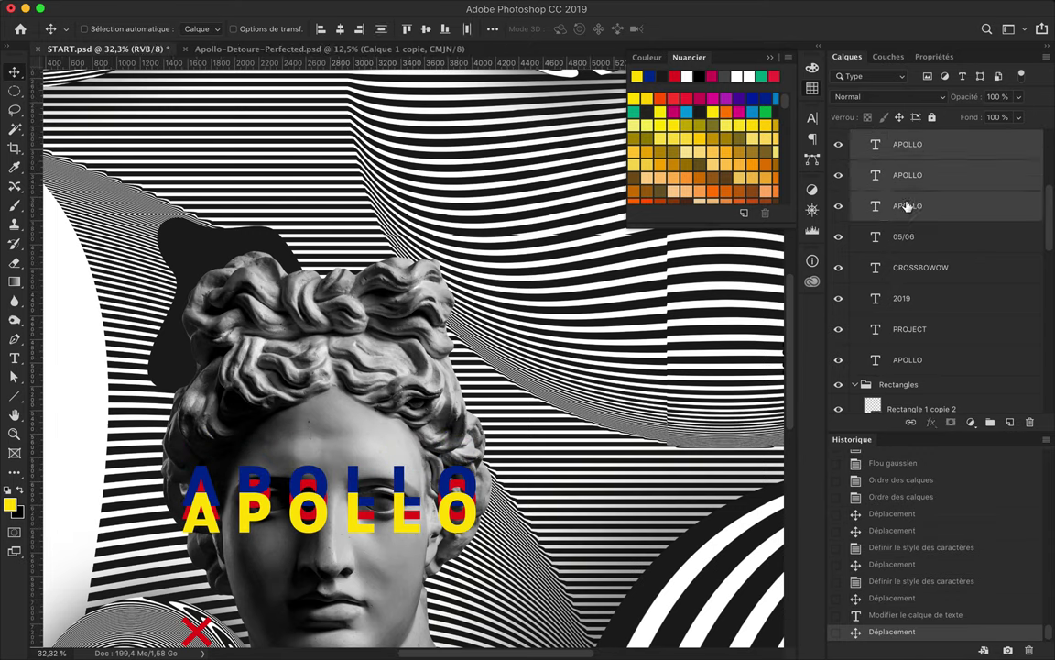
left_click(916, 96)
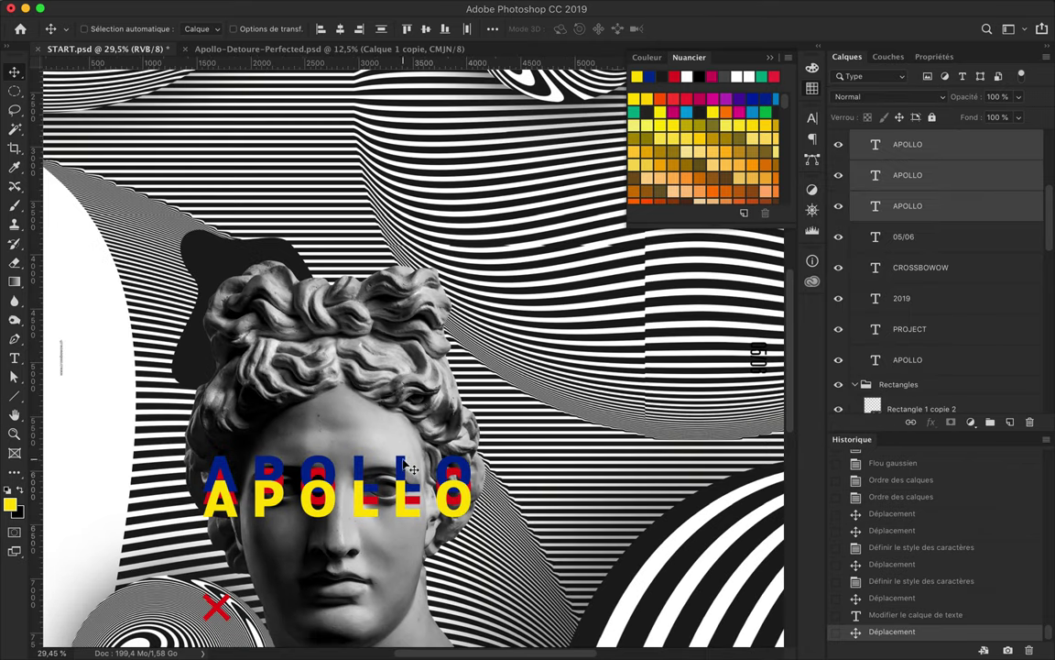
left_click_drag(403, 490, 403, 430)
left_click_drag(403, 490, 403, 472)
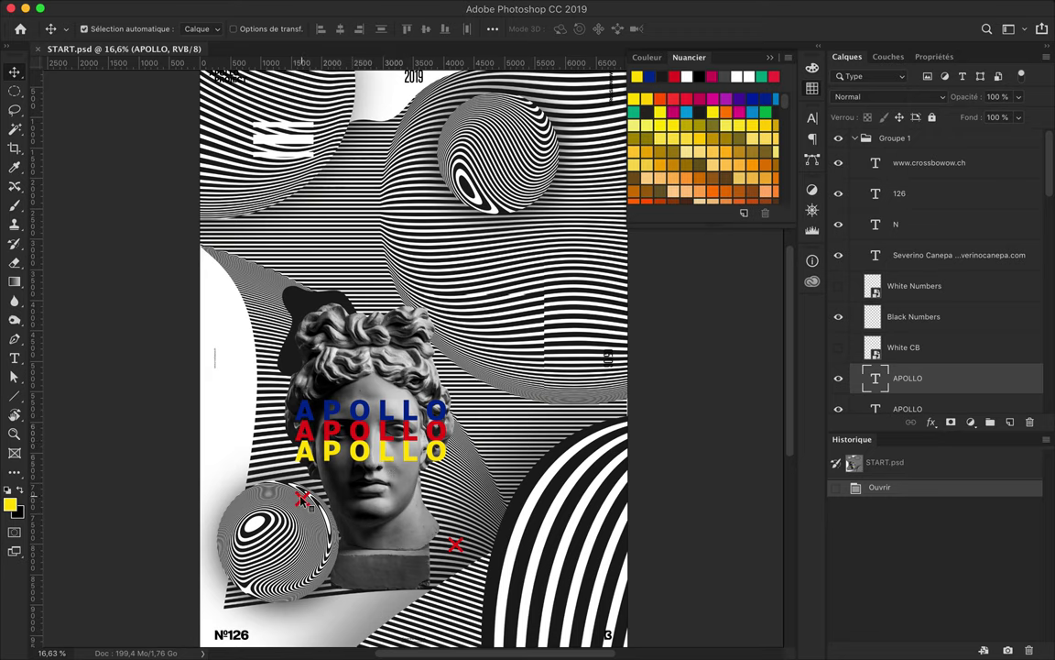
- Duplicate the red cross to new spots, recolouring a copy yellow
left_click_drag(306, 495, 469, 348)
scroll(664, 382, "up", 3)
left_click(861, 397)
left_click(275, 29)
left_click(228, 134)
mouse_move(507, 348)
left_mouse_down()
mouse_move(142, 284)
mouse_move(126, 358)
mouse_move(388, 384)
mouse_move(380, 337)
left_mouse_up()
key("a")
left_click(302, 28)
scroll(349, 328, "down", 3)
key("v")
- Draw a yellow rectangle over the statue and place it beside the statue copy
left_click(360, 354)
key("u")
left_click(172, 28)
left_click_drag(277, 274, 298, 303)
key("ctrl+z")
left_click_drag(264, 247, 502, 602)
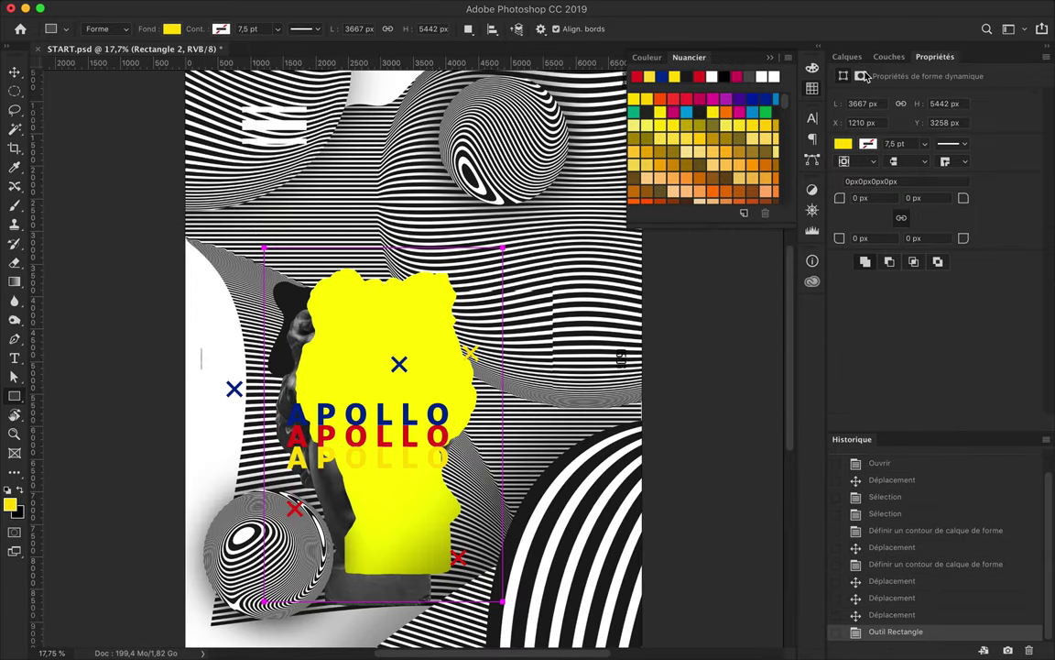
mouse_move(905, 337)
left_mouse_down()
mouse_move(907, 252)
mouse_move(935, 286)
left_mouse_up()
- Clip the yellow rectangle to the statue copy with Linear Light blending, offset behind the bust
key("ctrl+alt+g")
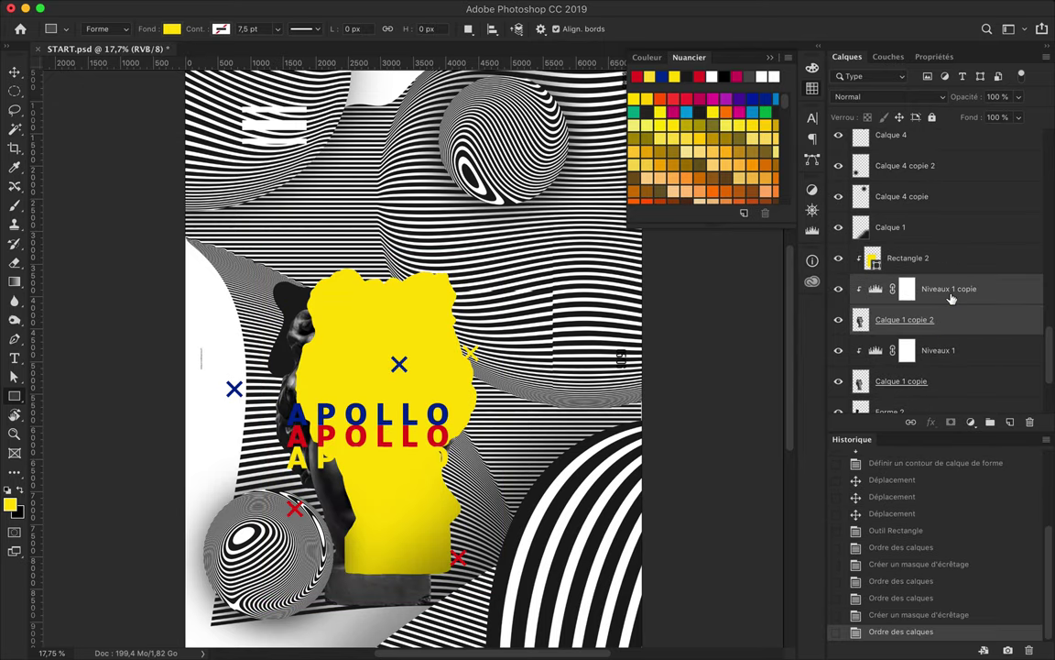
key("ctrl+alt+g")
key("ctrl+e")
key("ctrl+alt+g")
left_click(888, 96)
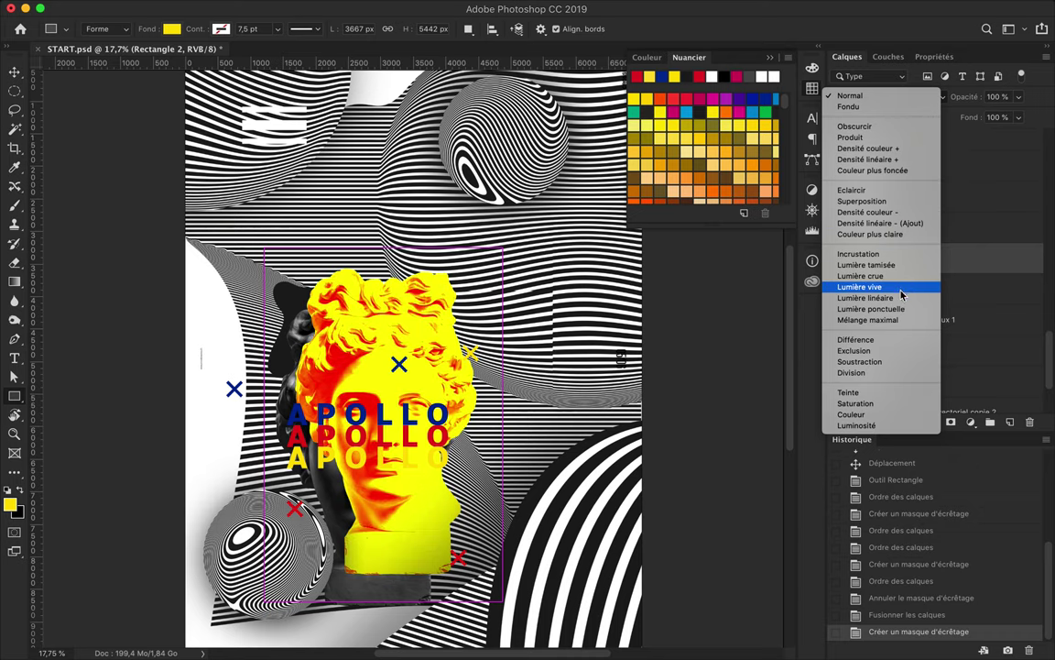
left_click(865, 298)
key("v")
left_click_drag(934, 265, 934, 335)
left_click_drag(378, 268, 365, 383)
- Duplicate the yellow silhouette pair and recolour the copy blue
key("u")
left_click(159, 28)
left_click(138, 120)
key("v")
- Make another copy red, semi-transparent, and offset it left of the bust
key("u")
left_click(159, 28)
left_click(151, 119)
key("v")
left_click_drag(487, 433, 476, 415)
left_click(952, 349, "shift")
left_click_drag(1018, 117, 1000, 137)
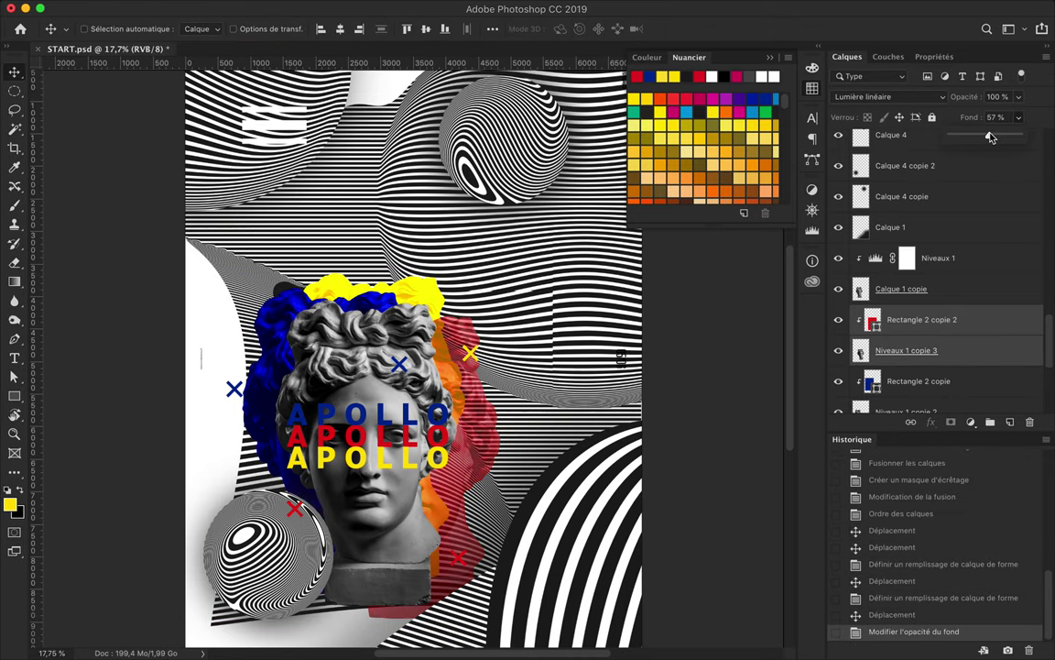
left_click_drag(495, 431, 458, 419)
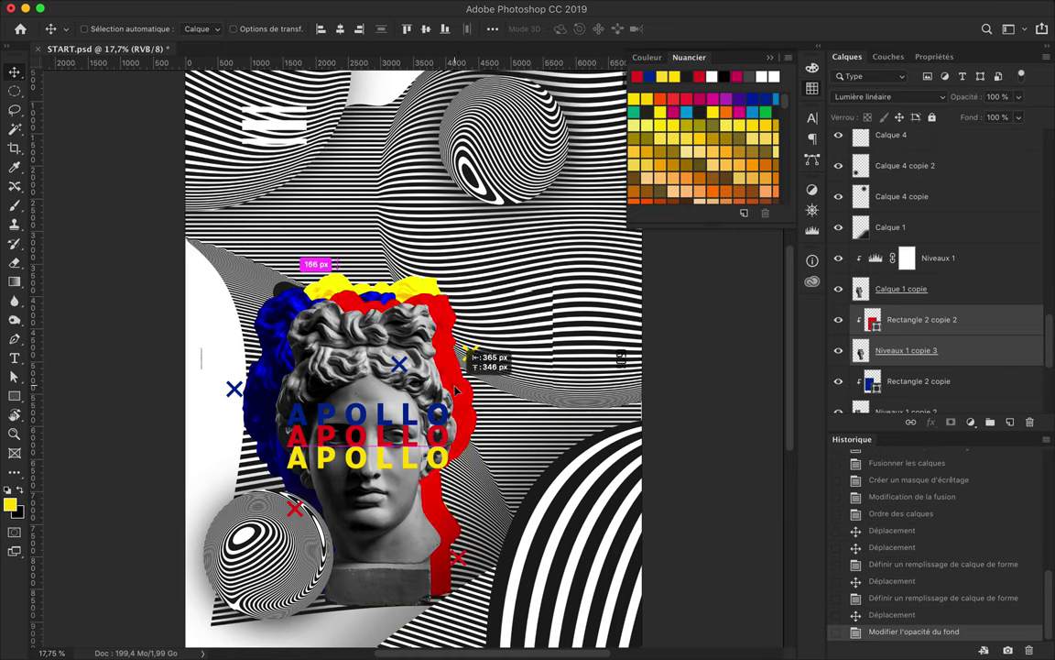
- Shift the yellow silhouette right and move the blue pair below the yellow pair
scroll(925, 339, "down", 2)
left_click(918, 307)
left_click(932, 339, "shift")
left_click(916, 369)
scroll(953, 366, "down", 2)
left_click(903, 328, "shift")
mouse_move(412, 293)
left_mouse_down()
mouse_move(436, 306)
mouse_move(403, 322)
mouse_move(440, 302)
mouse_move(492, 371)
mouse_move(512, 338)
left_mouse_up()
key("ctrl+[")
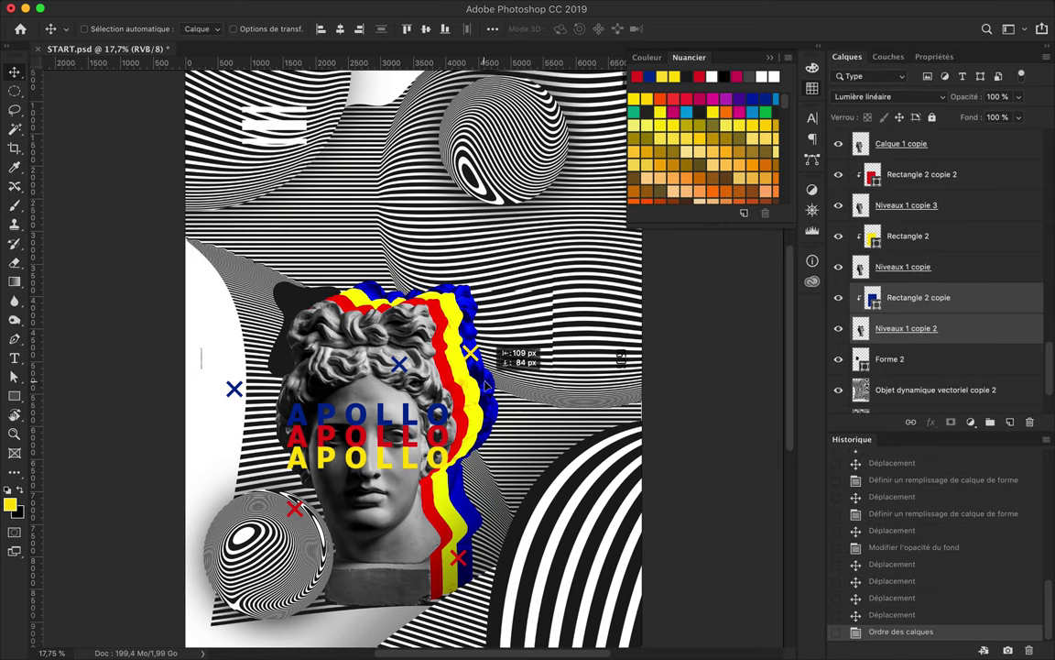
scroll(321, 275, "up", 2)
scroll(321, 275, "down", 2)
scroll(406, 227, "down", 1)
- Draw a pen swoosh near the top left and move Forme 3 above the Rectangles group
key("p")
left_click(280, 164)
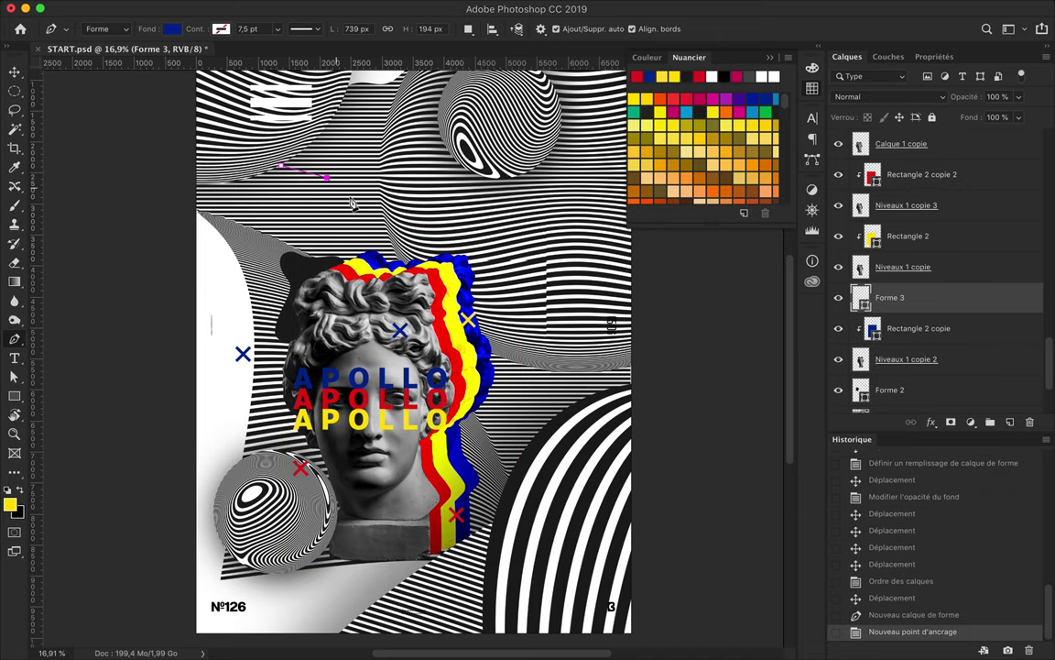
left_click(252, 169)
left_click_drag(283, 170, 267, 162)
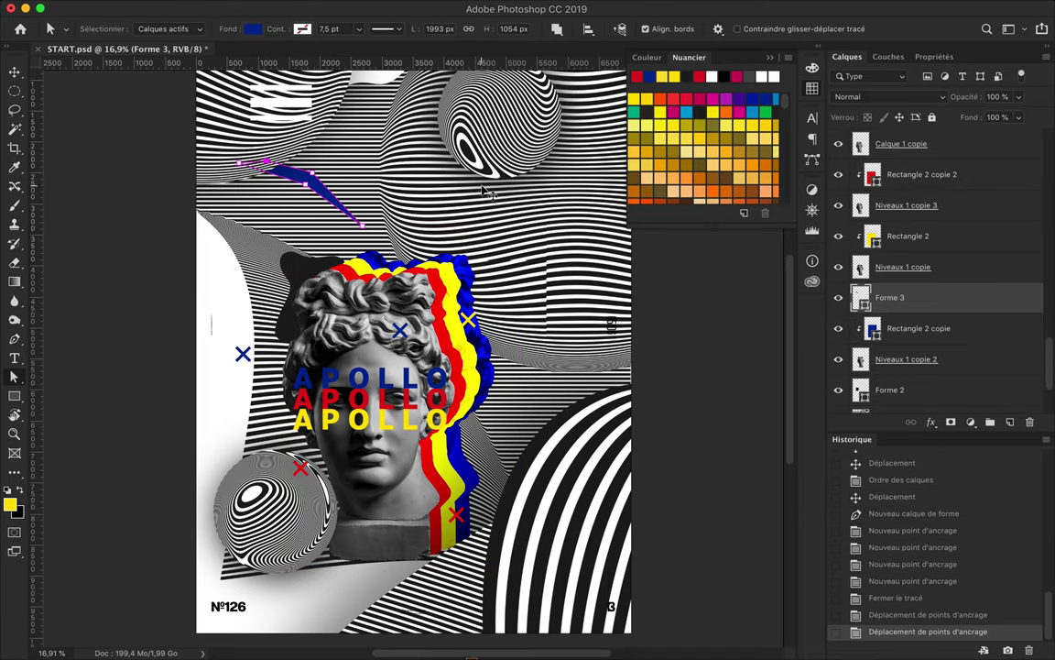
key("v")
left_click_drag(890, 296, 913, 307)
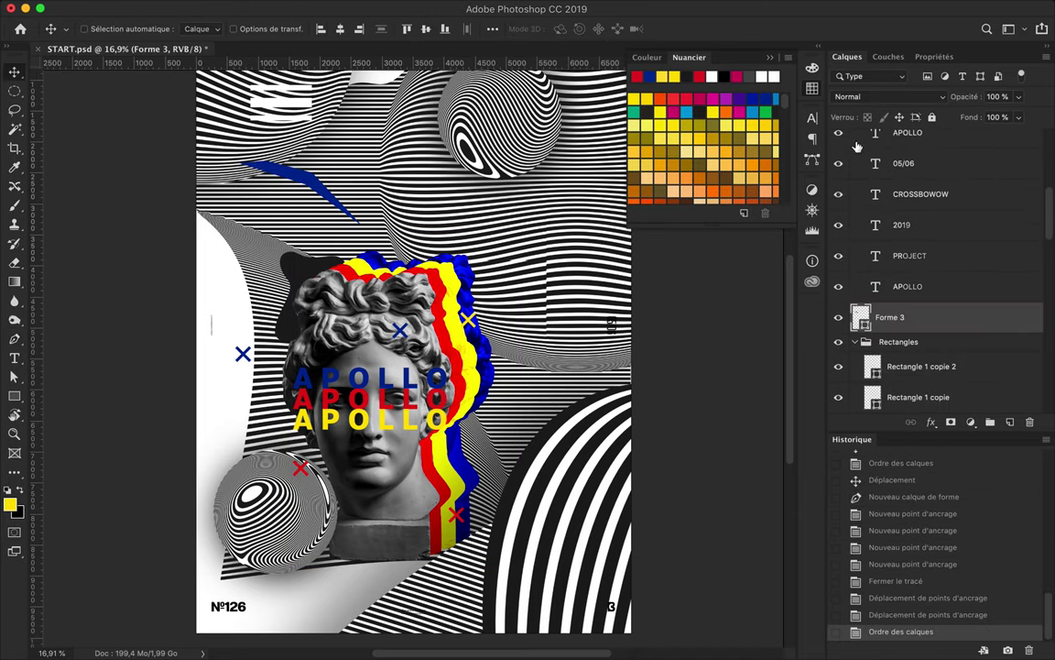
- Draw a red pointed swoosh at the upper right edge
key("p")
left_click(520, 292)
left_click(578, 229)
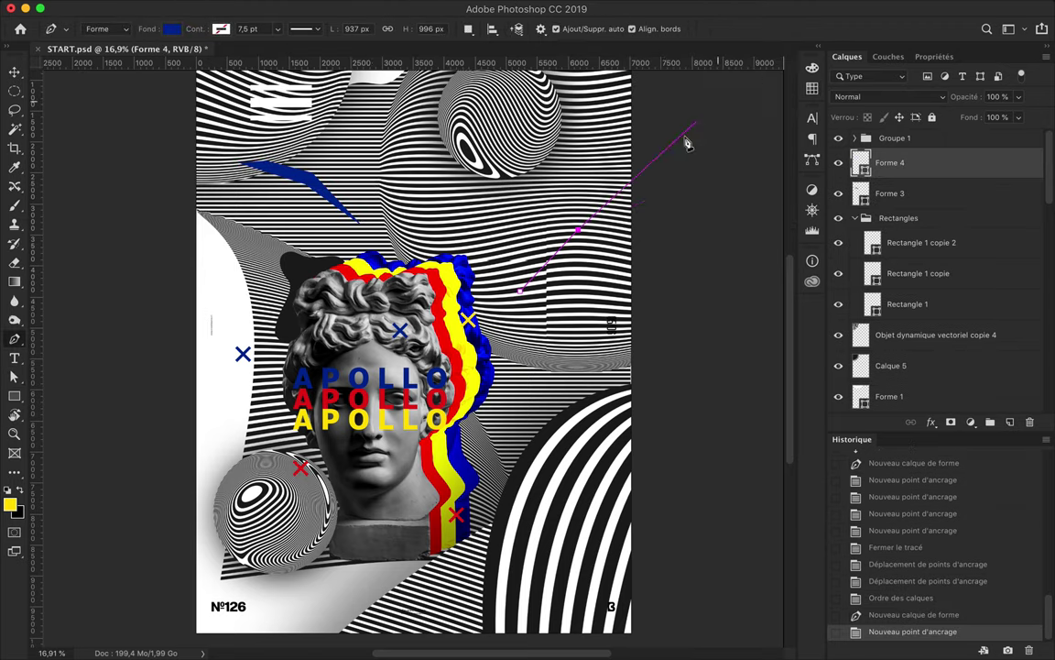
left_click(660, 195)
left_click(656, 257)
left_click(171, 29)
left_click(166, 96)
key("v")
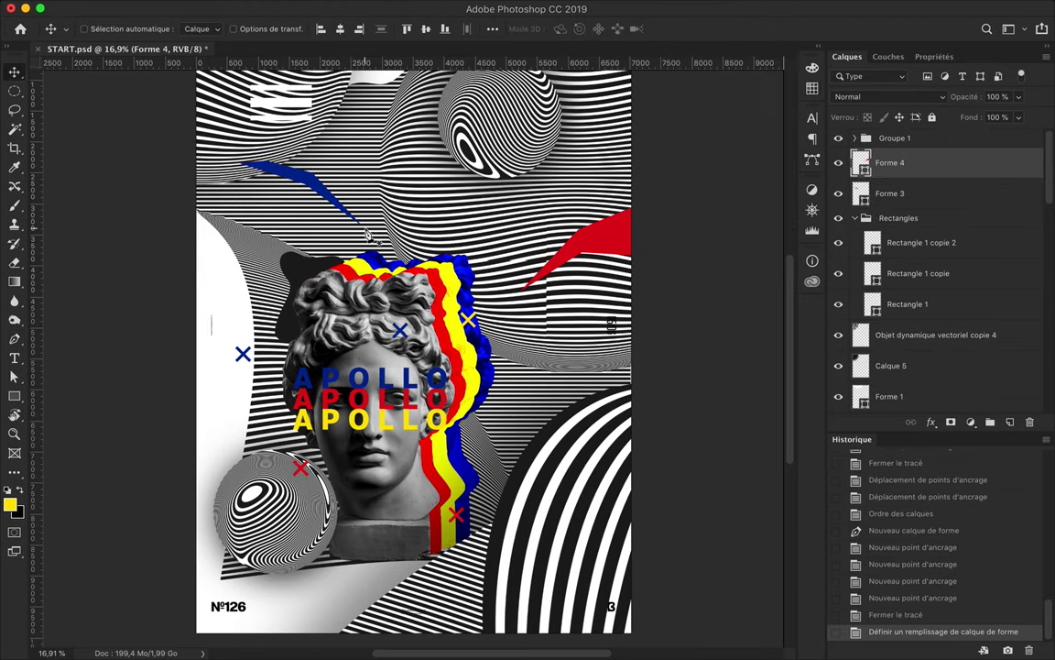
- Draw a yellow swoosh, reshape its anchors, and place it beside the bust's chin
key("p")
left_click(507, 466)
left_click(645, 526)
left_click(659, 464)
left_click(506, 465)
left_click(172, 28)
left_click(176, 97)
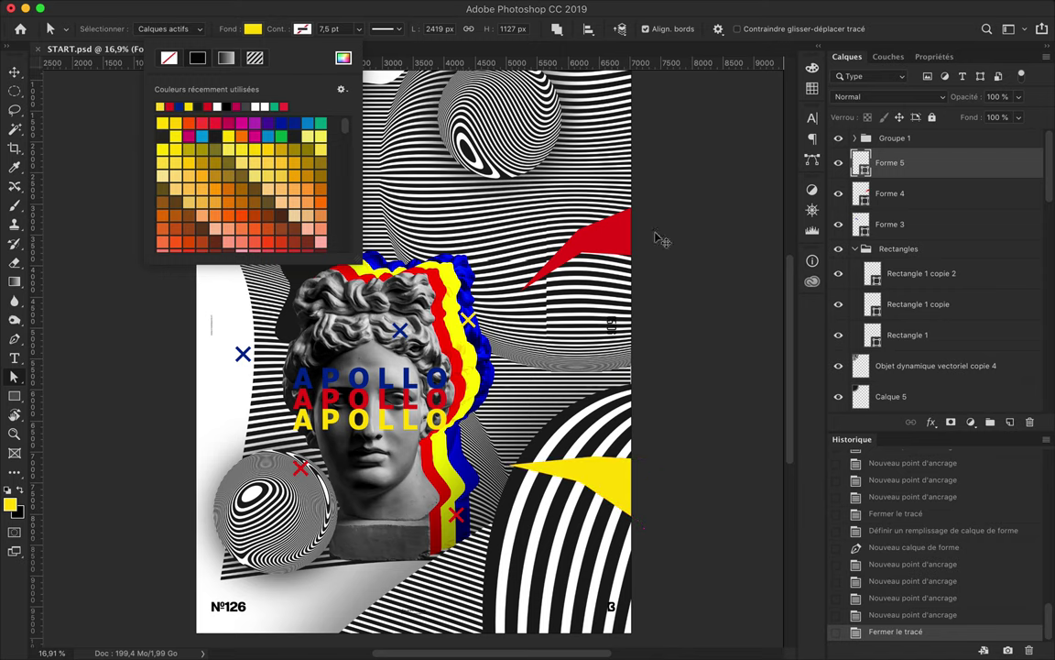
key("a")
mouse_move(659, 469)
left_mouse_down()
mouse_move(622, 443)
mouse_move(596, 469)
mouse_move(553, 454)
left_mouse_up()
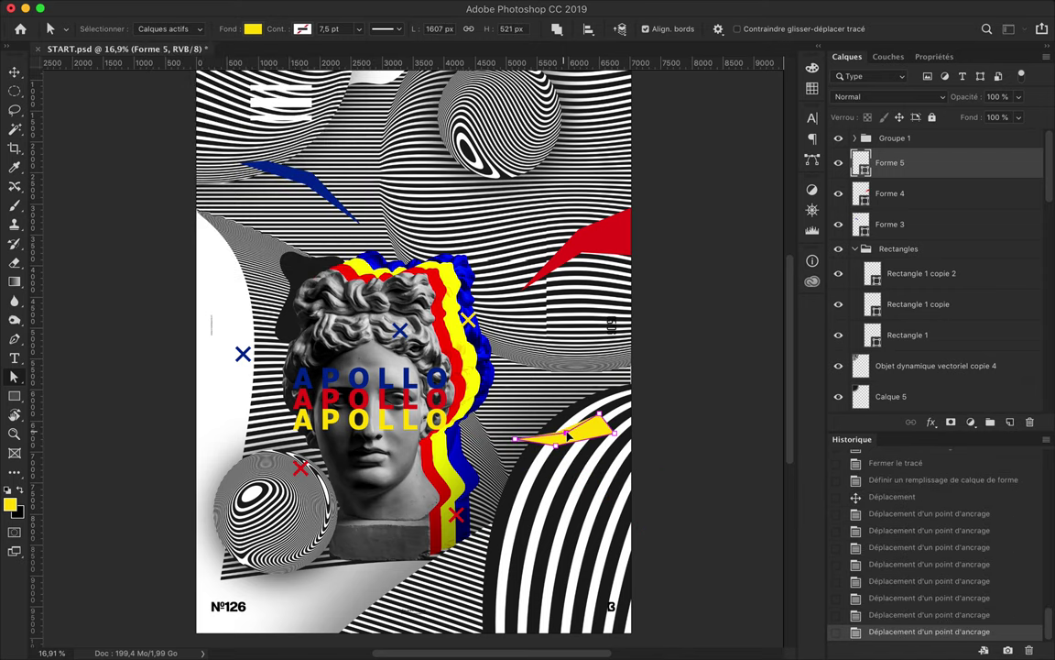
key("v")
left_click_drag(568, 437, 526, 483)
scroll(403, 420, "down", 2)
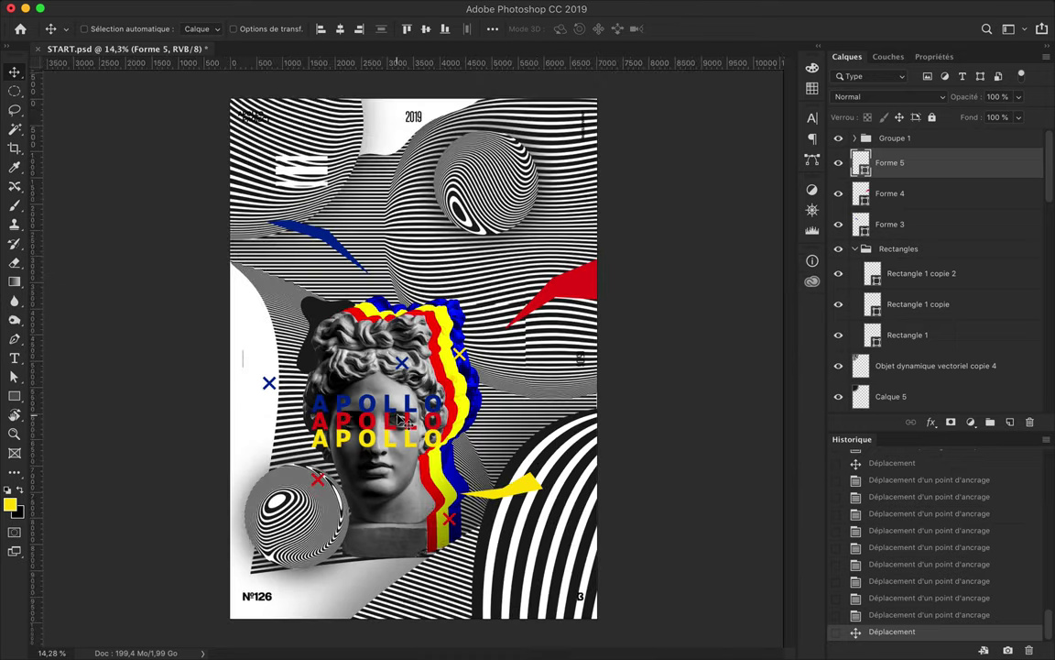
scroll(949, 377, "up", 3)
- Draw a filled box over the top-left title and send it below the text layers
key("t")
left_click(602, 28)
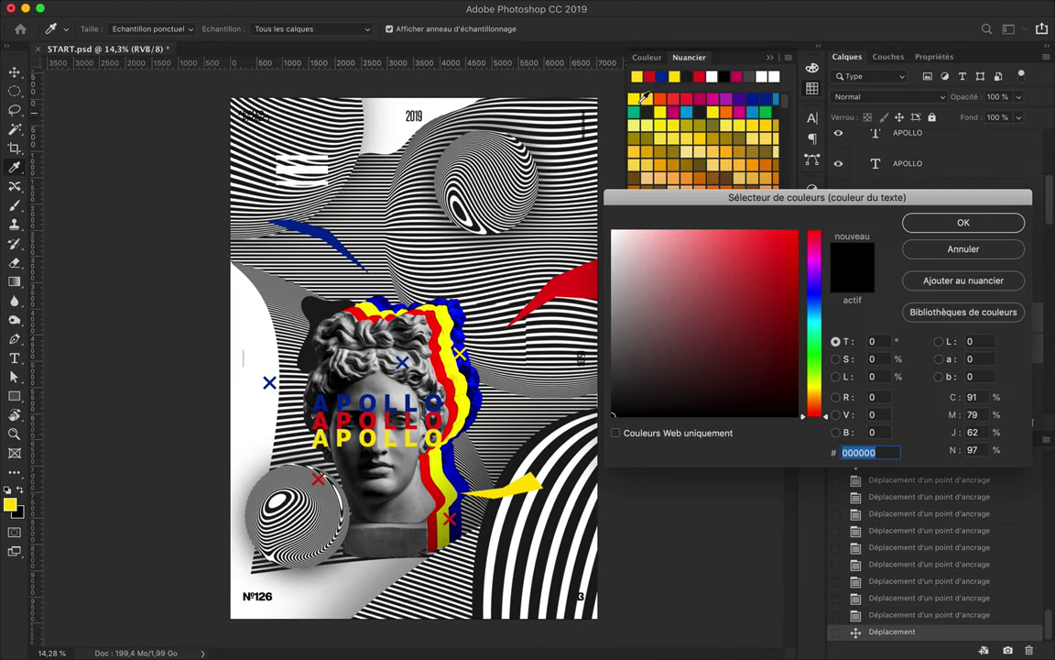
key("Return")
scroll(403, 366, "up", 3, "alt")
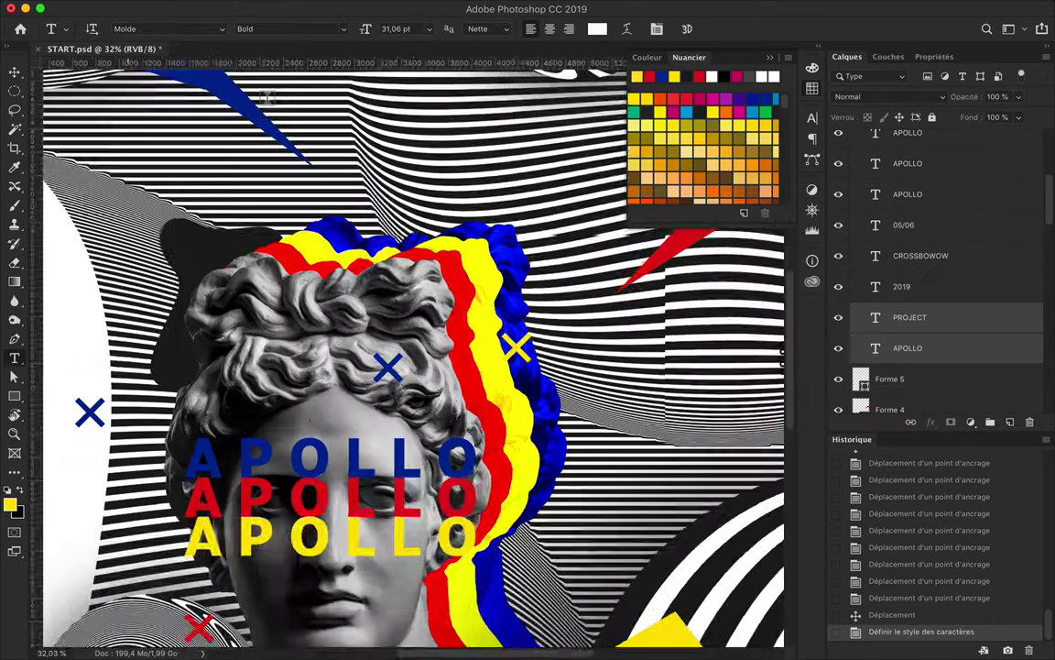
key("u")
left_click_drag(332, 218, 330, 219)
left_click(637, 76)
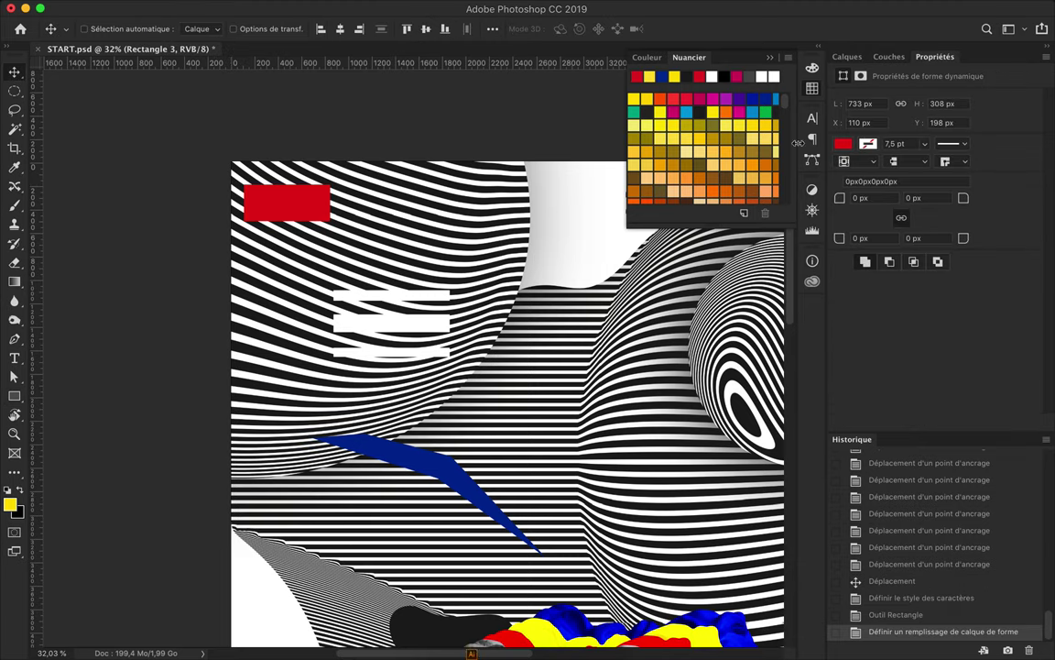
left_click(847, 56)
left_click_drag(907, 308, 907, 366)
key("v")
scroll(396, 211, "up", 3, "alt")
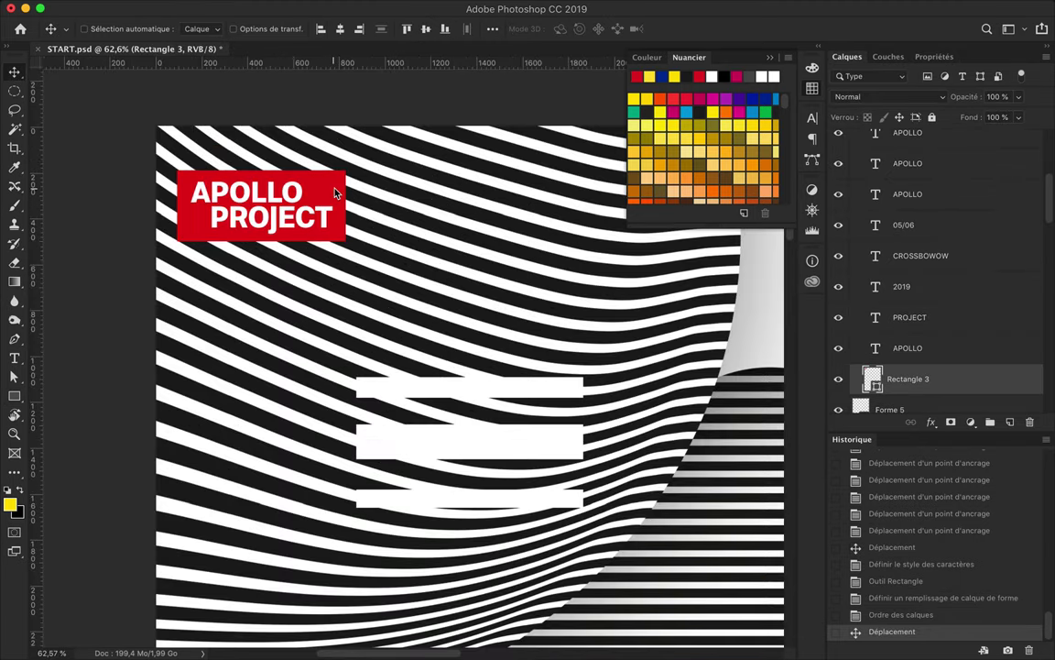
- Put a yellow box beneath the 2019 text
key("u")
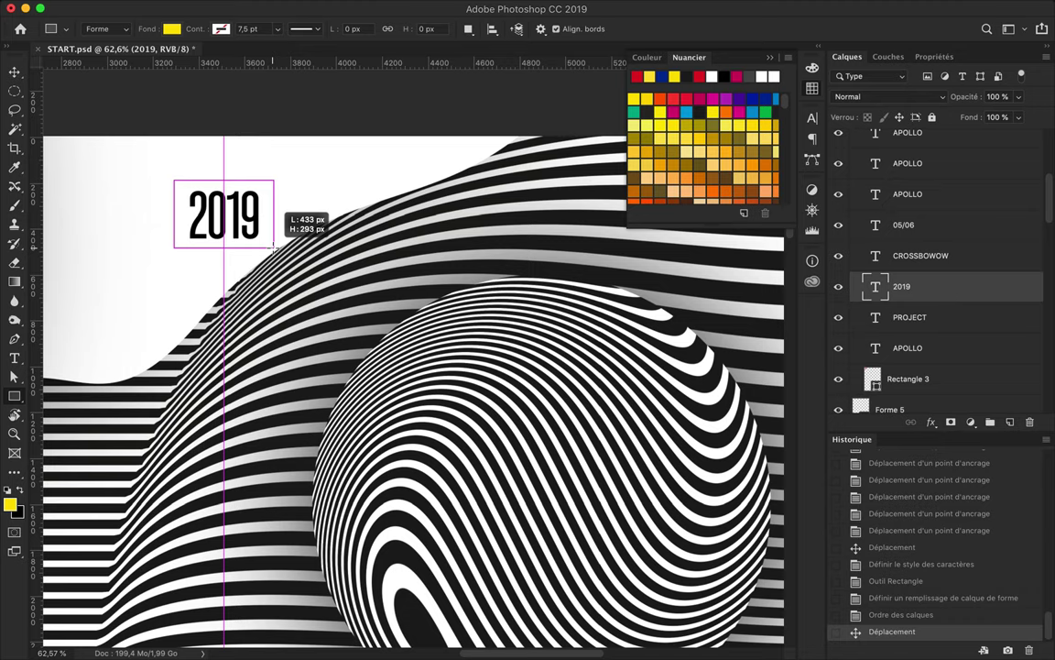
left_click_drag(272, 245, 272, 248)
left_click(847, 56)
left_click_drag(907, 285, 902, 330)
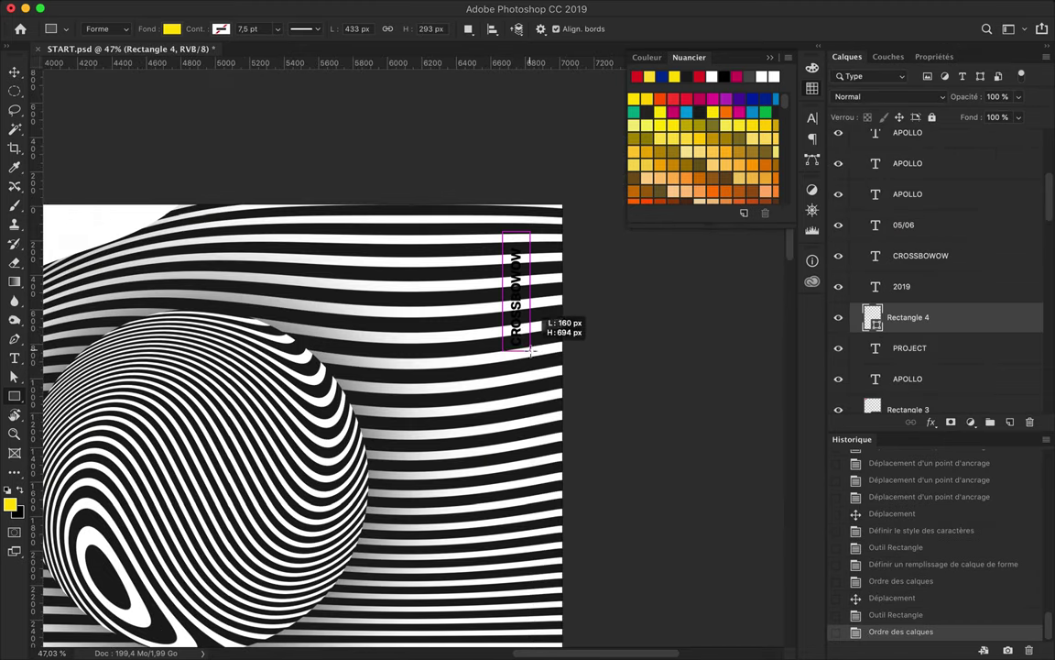
- Add a yellow box behind the CROSSBOWOW text and position it
left_click_drag(531, 350, 531, 356)
key("v")
key("Right")
left_click(638, 230)
key("Right")
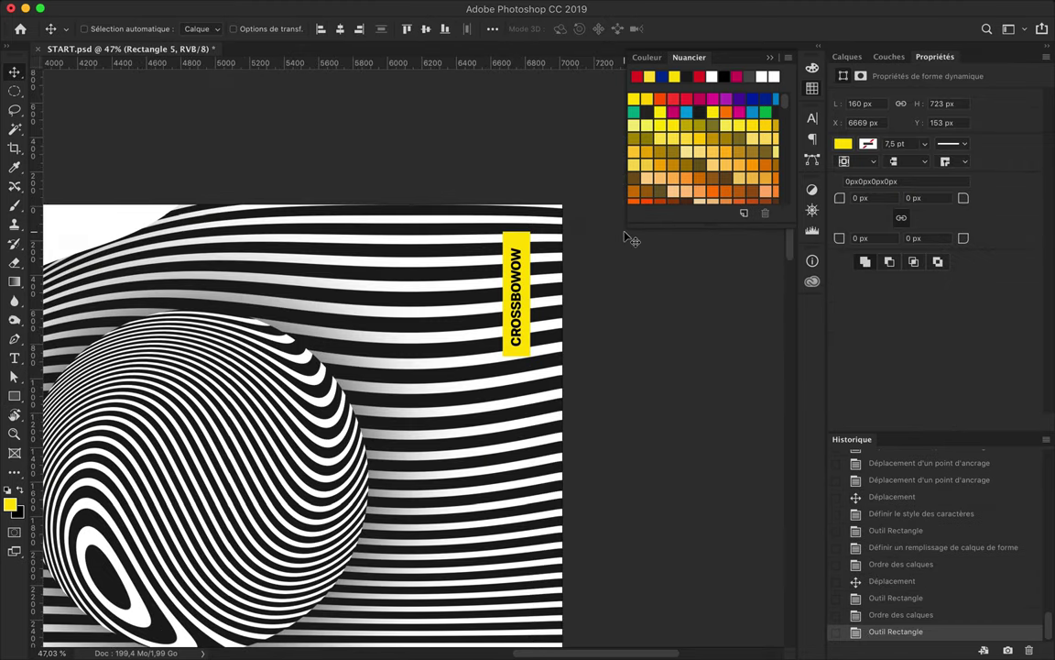
left_click(637, 230)
left_click_drag(516, 302, 499, 293)
scroll(455, 421, "down", 4)
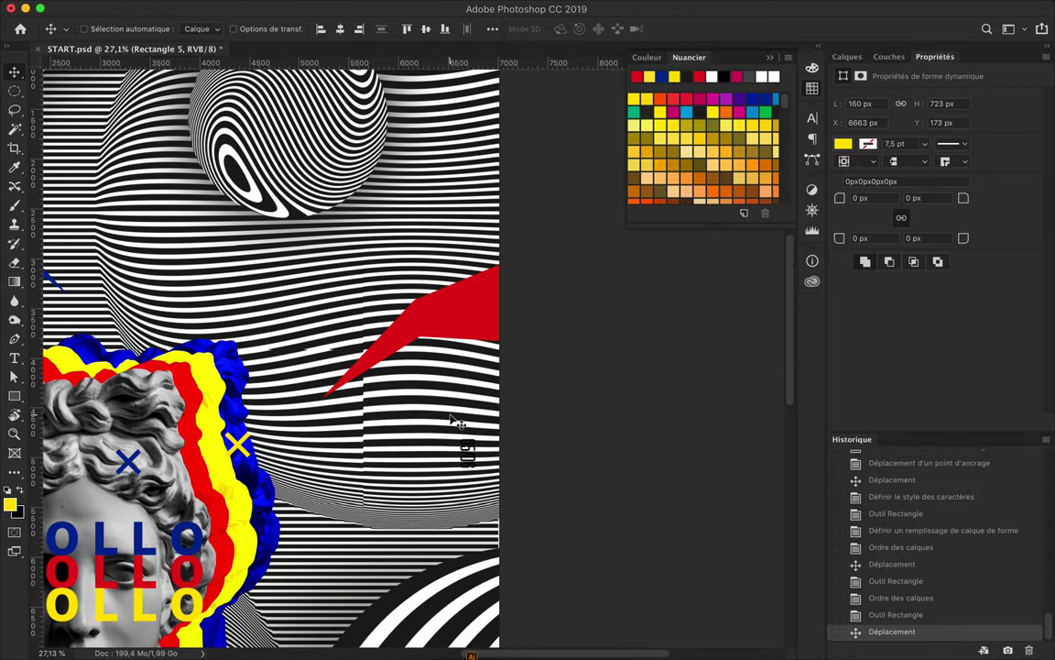
- Draw a dark blue box behind the white 05/06 date
key("u")
left_click_drag(483, 483, 482, 483)
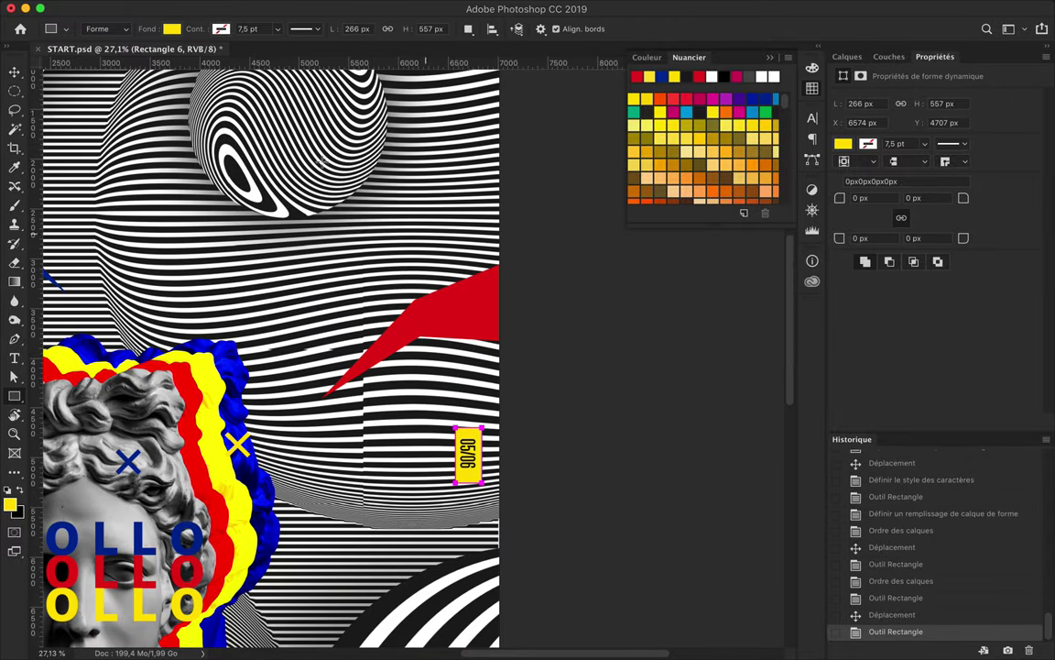
left_click(171, 29)
left_click(101, 69)
key("a")
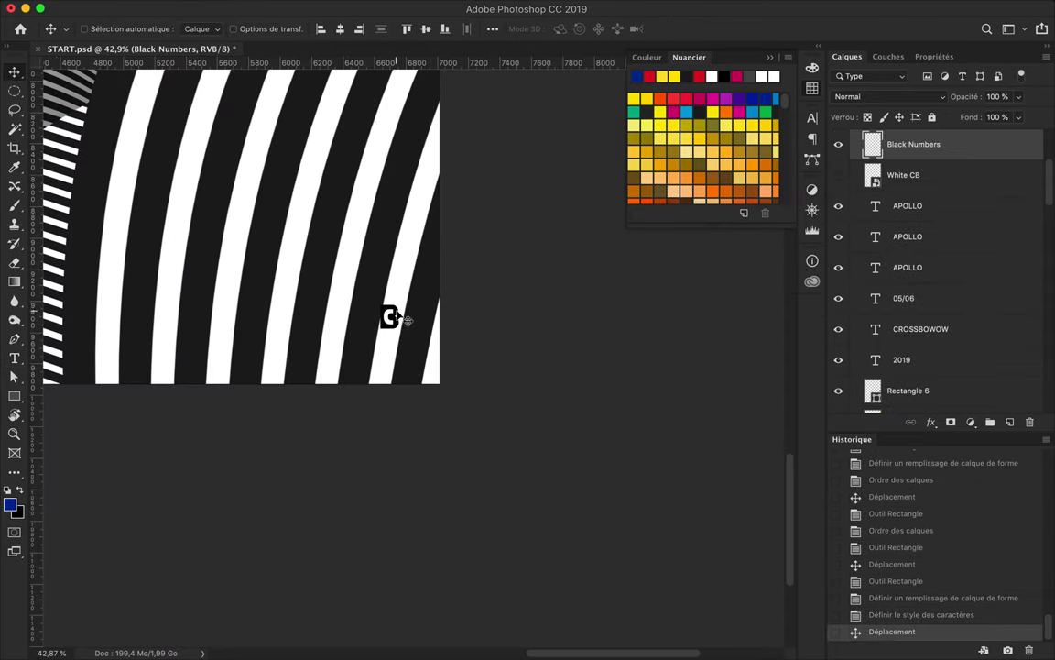
- Paint the selected small numeral black with the Brush
left_click(875, 146, "ctrl")
key("b")
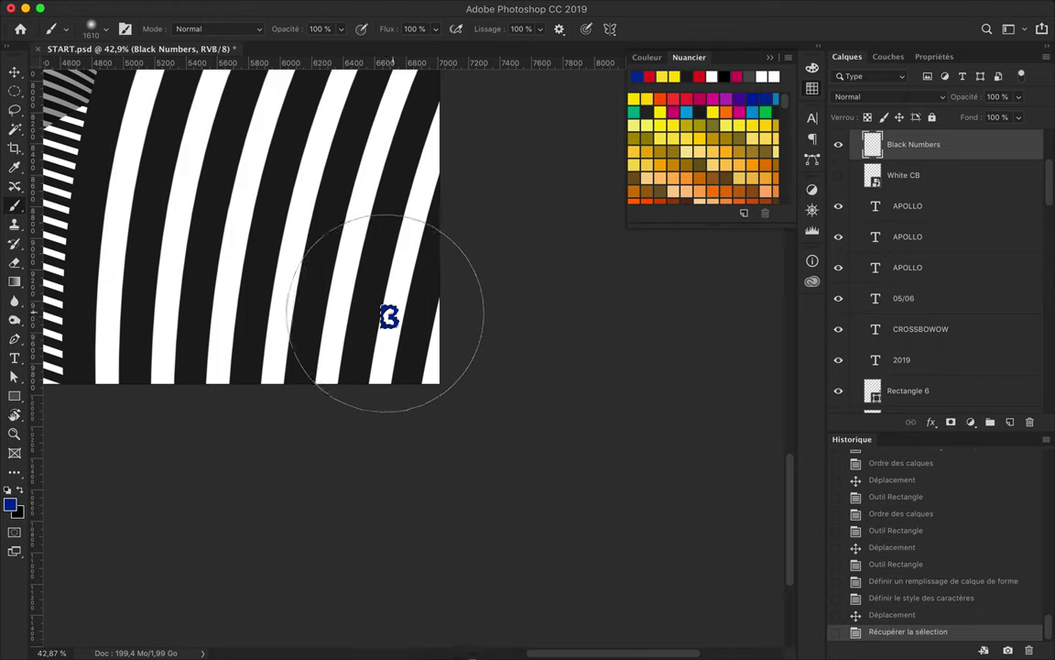
key("d")
mouse_move(384, 290)
left_mouse_down()
mouse_move(376, 313)
mouse_move(389, 307)
mouse_move(404, 326)
left_mouse_up()
key("ctrl+d")
- Add a red square beneath the Black Numbers layer, centred behind the numeral
key("u")
left_click(171, 28)
left_click(161, 105)
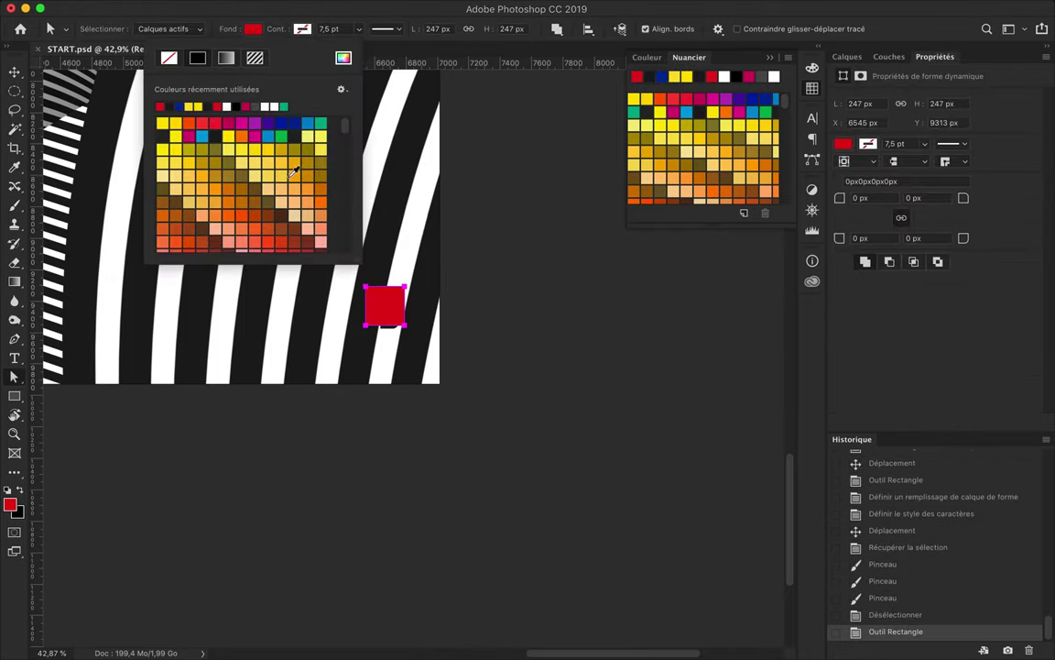
key("v")
left_click_drag(933, 152, 916, 183)
left_click_drag(408, 306, 413, 315)
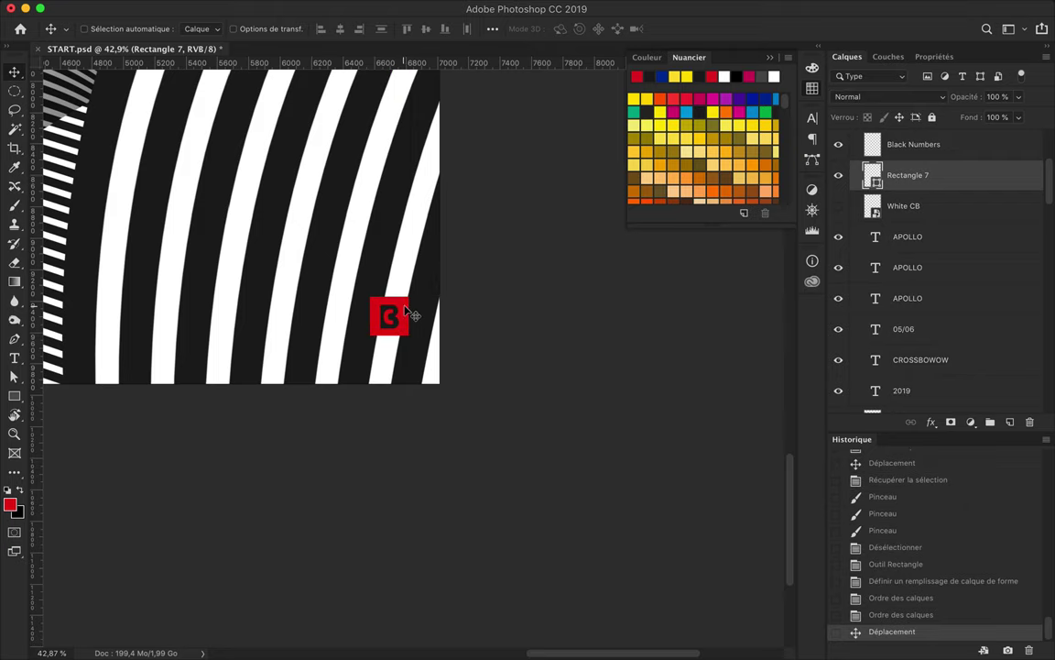
- Draw a yellow box behind the credit line and centre it horizontally
scroll(320, 337, "left", 10)
left_click_drag(313, 327, 399, 353)
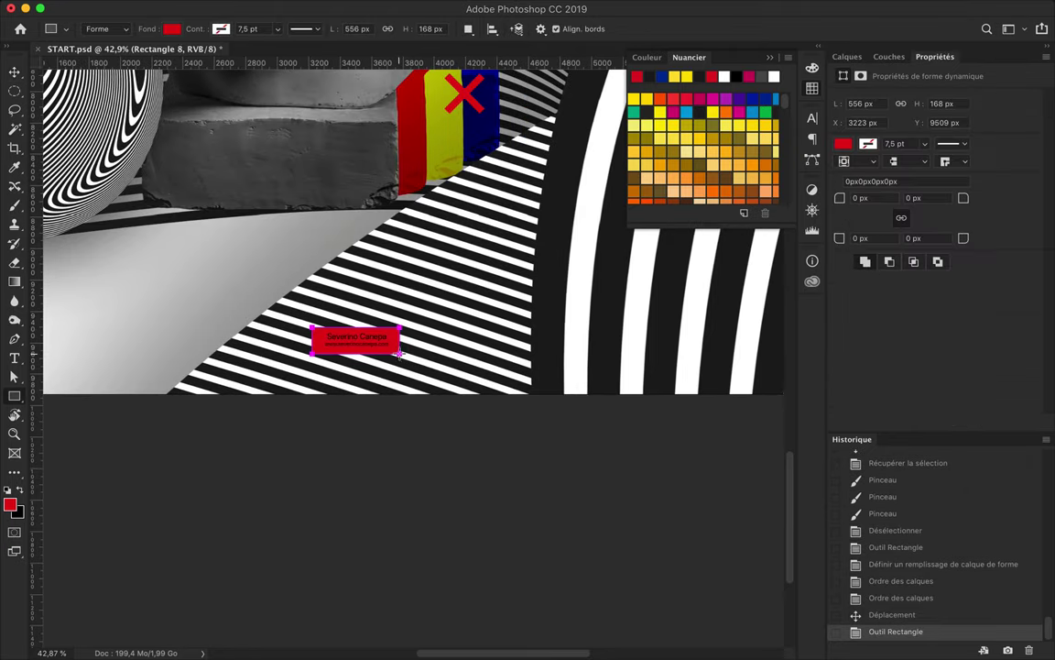
left_click(171, 28)
left_click(91, 110)
key("v")
left_click(492, 28)
left_click(440, 71)
scroll(376, 330, "left", 10)
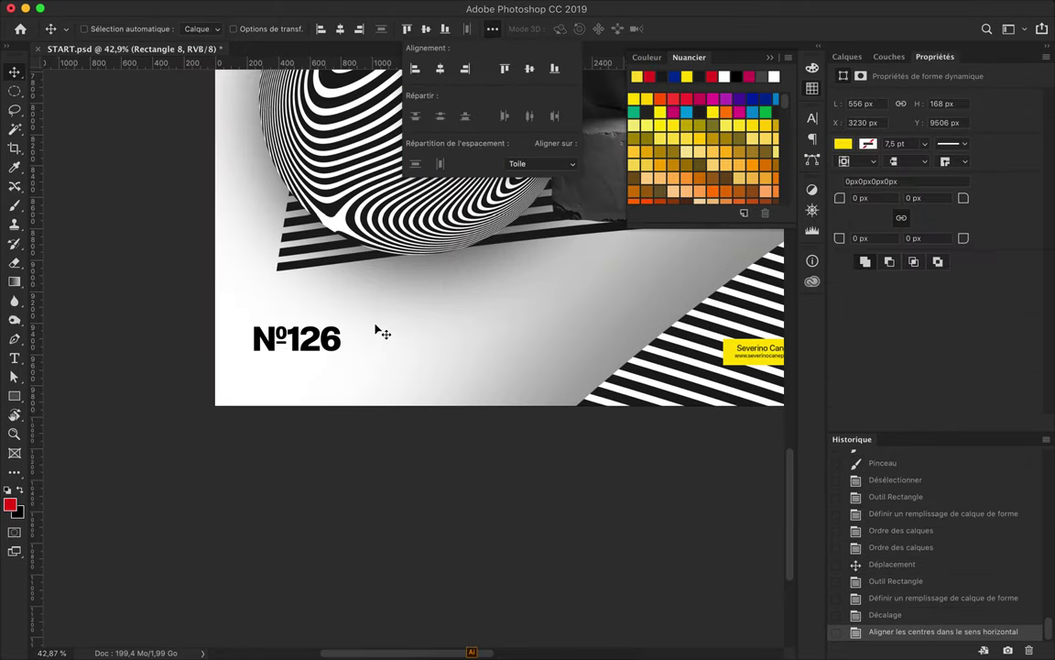
- Draw a box around the №126 label
key("u")
left_click_drag(244, 320, 348, 360)
key("v")
scroll(421, 274, "down", 5)
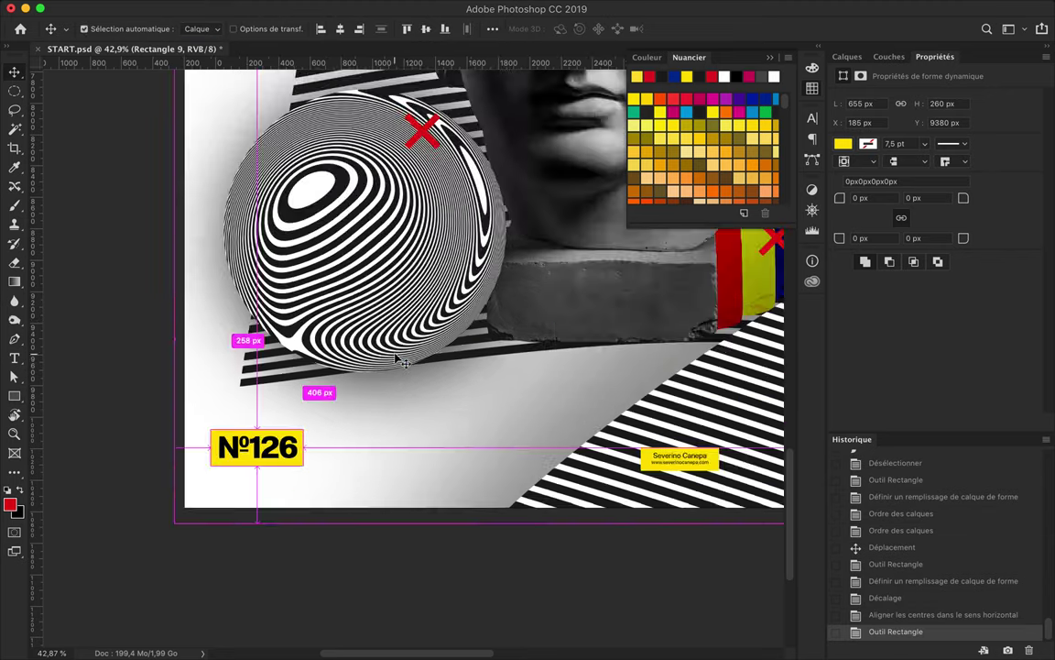
left_click(400, 391)
left_click(847, 57)
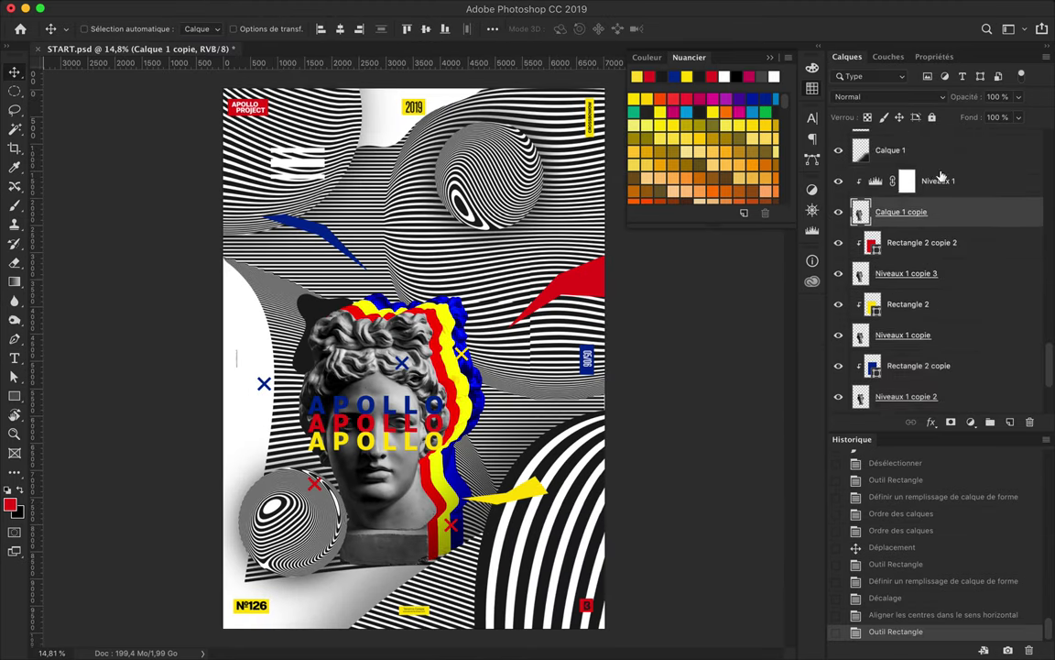
- Move the three APOLLO title layers down and left, and delete an extra rectangle layer
scroll(928, 275, "down", 3)
left_click(928, 347, "shift")
scroll(839, 339, "up", 3)
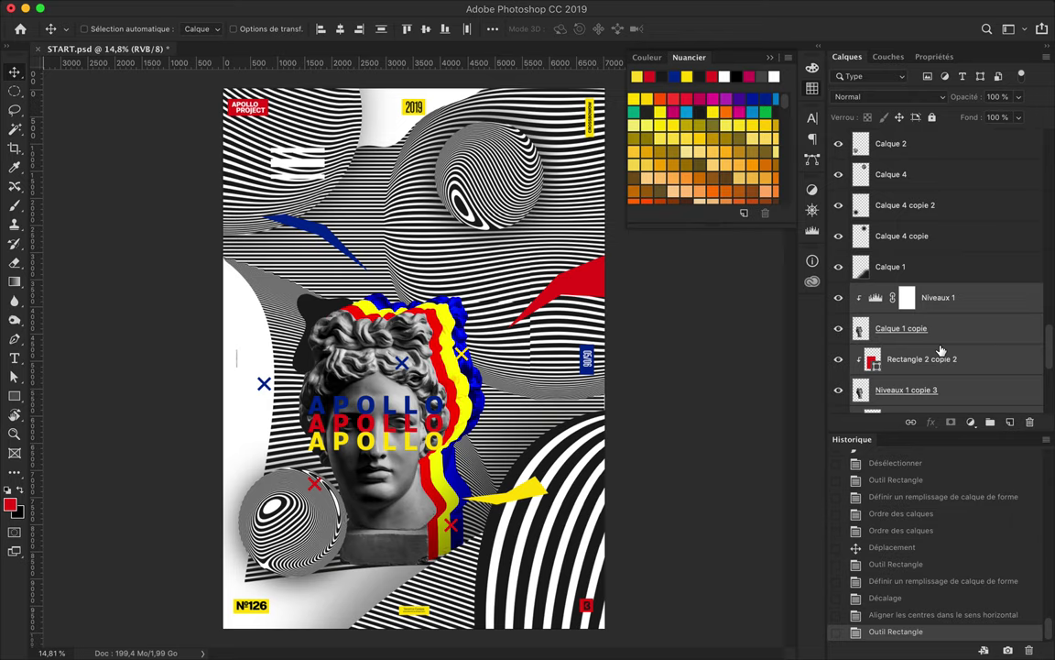
scroll(836, 294, "up", 3)
scroll(832, 229, "up", 2)
scroll(901, 187, "up", 2)
scroll(911, 197, "up", 5)
scroll(916, 201, "down", 3)
scroll(916, 202, "up", 3)
scroll(919, 202, "down", 10)
scroll(918, 201, "up", 6)
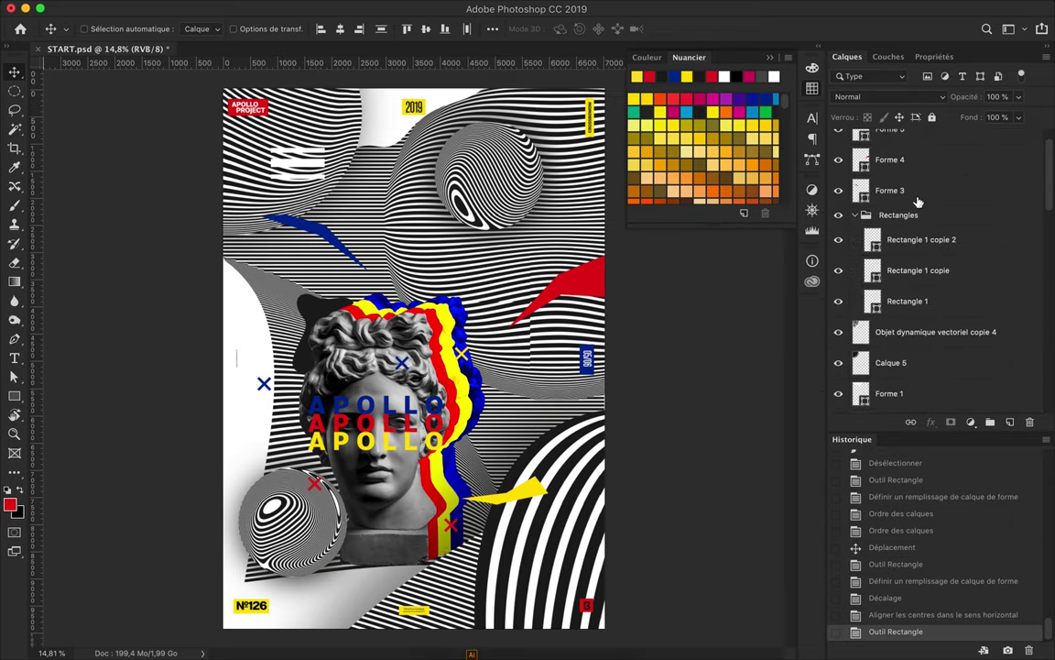
scroll(879, 229, "up", 1)
left_click(925, 381, "shift")
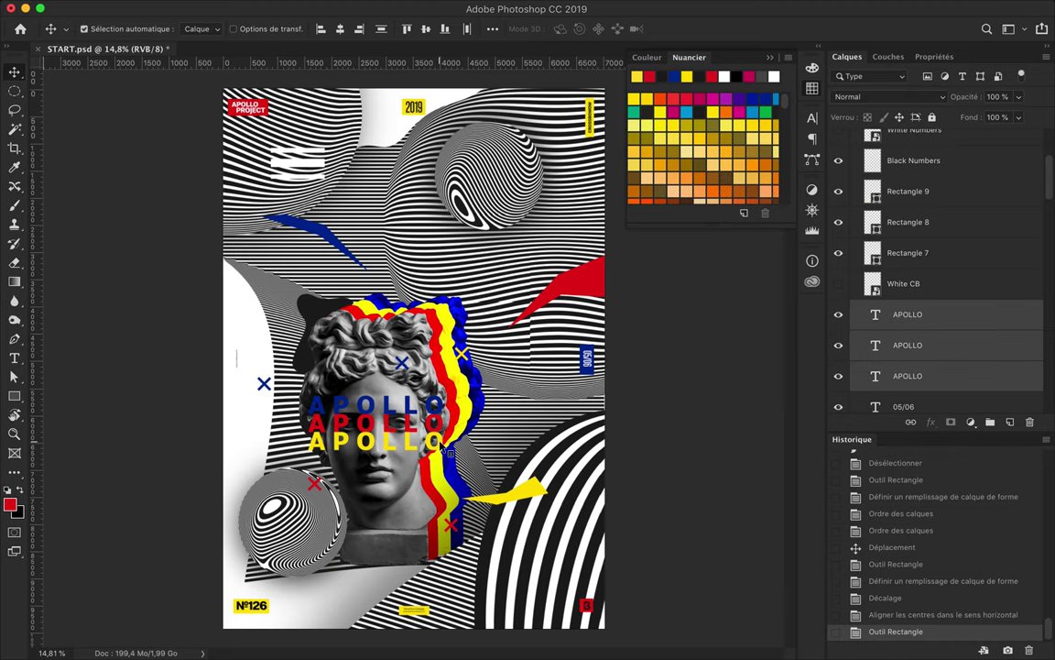
left_click_drag(441, 413, 418, 436)
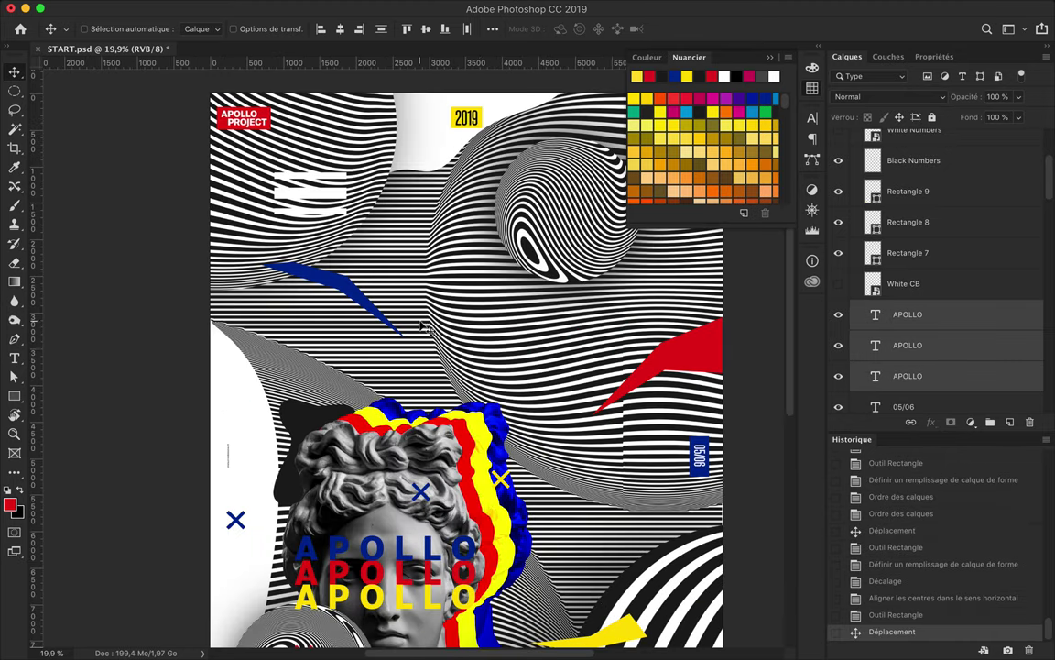
key("Delete")
- Draw several small red ellipse dots under the blue swoosh, mid-poster and near the left edge
key("u")
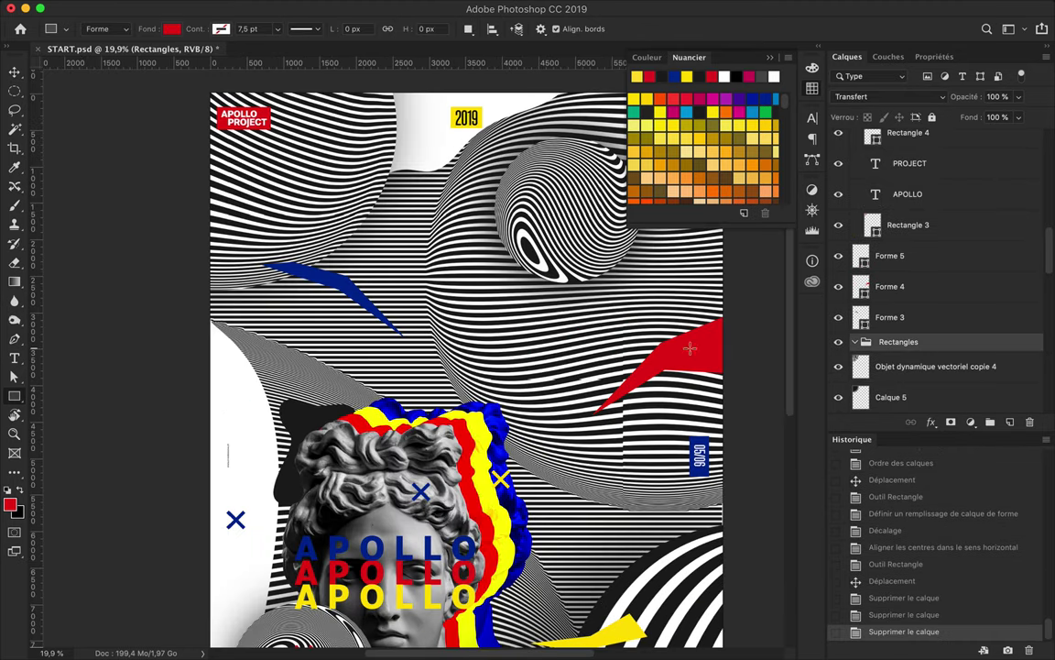
key("v")
mouse_move(333, 293)
left_mouse_down()
mouse_move(364, 324)
mouse_move(311, 328)
left_mouse_up()
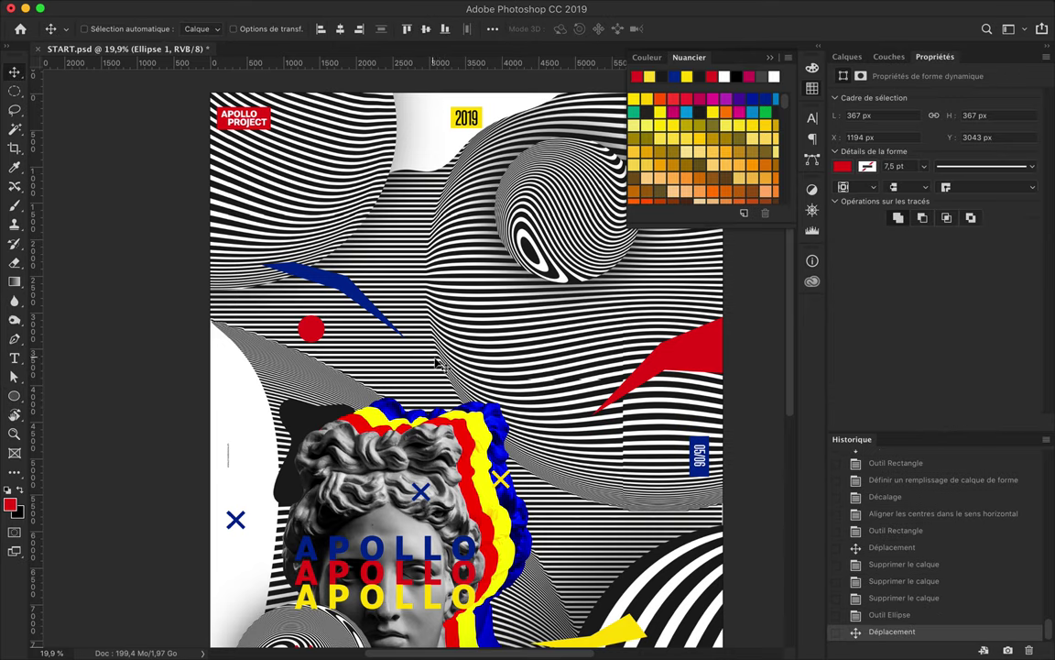
key("u")
left_click_drag(410, 374, 425, 389)
scroll(417, 381, "down", 2)
left_click_drag(570, 384, 584, 399)
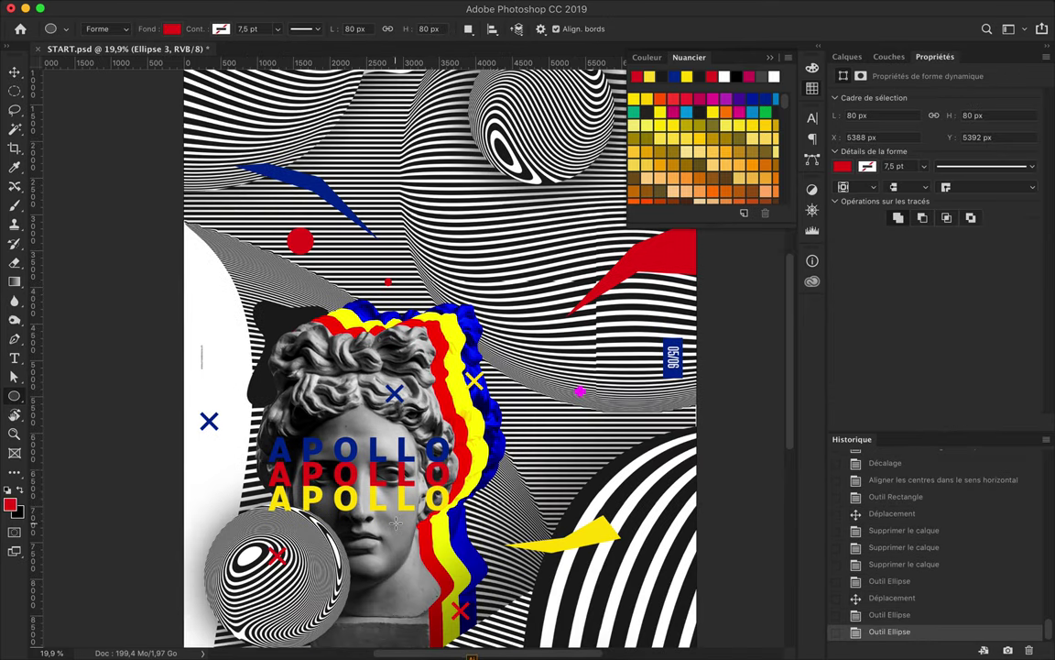
scroll(550, 385, "down", 3)
left_click_drag(295, 565, 296, 566)
left_click_drag(210, 334, 232, 356)
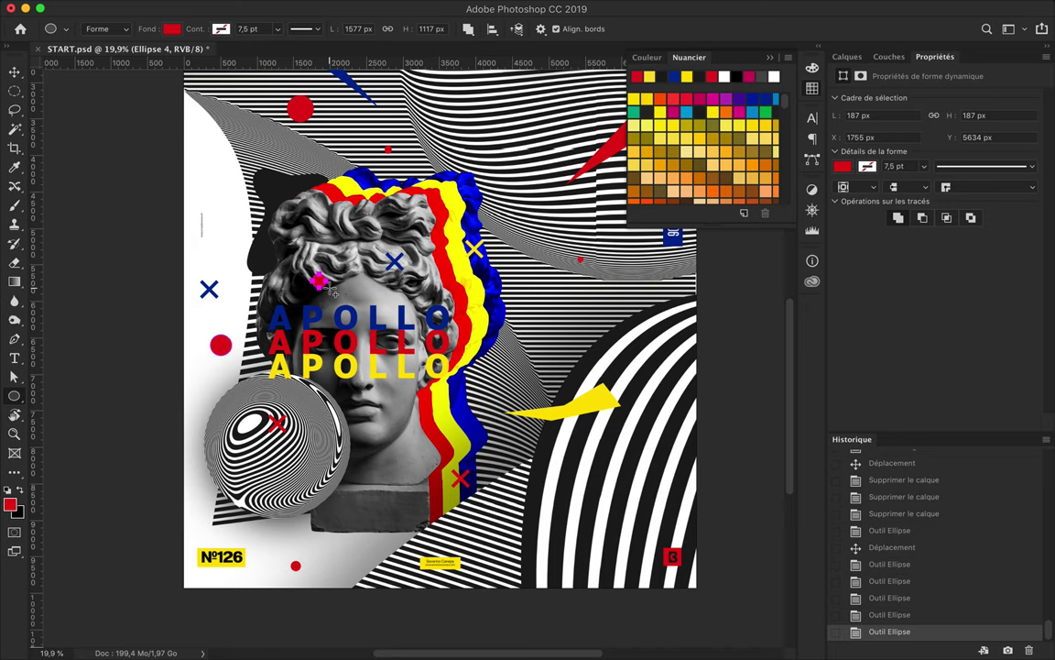
- Switch the fill to blue and add a blue dot in the bust's hair
left_click(171, 28)
left_click(213, 107)
key("Escape")
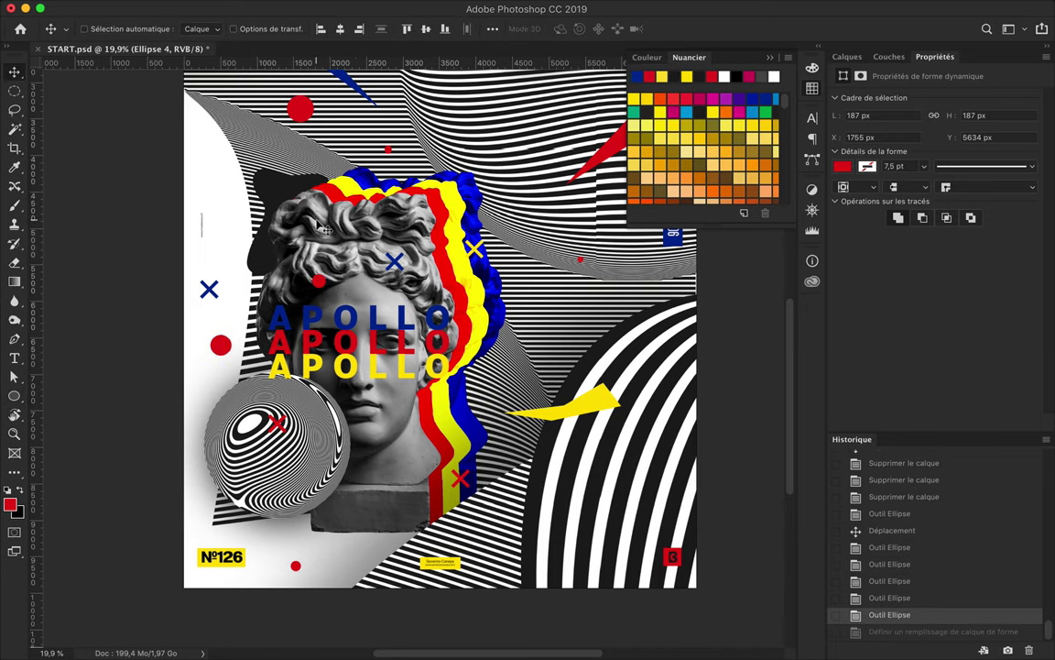
left_click_drag(341, 229, 363, 251)
left_click(172, 28)
double_click(236, 165)
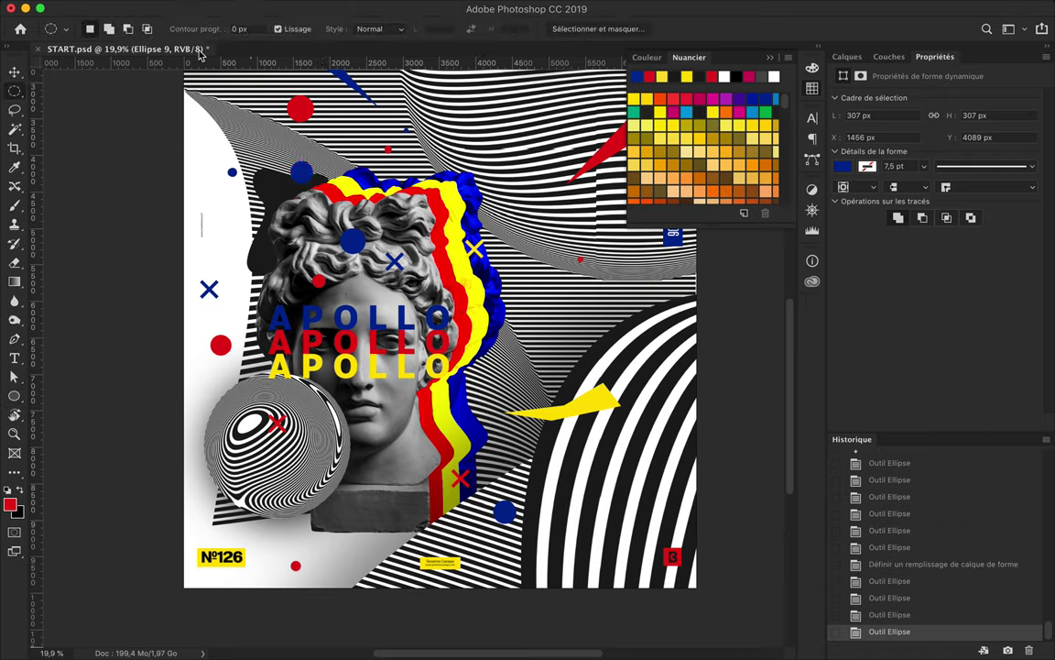
- Add yellow dots right of the face, on the bust's neck and near the bottom
left_click(171, 28)
left_click(242, 137)
left_click(425, 153)
left_click_drag(523, 359, 531, 368)
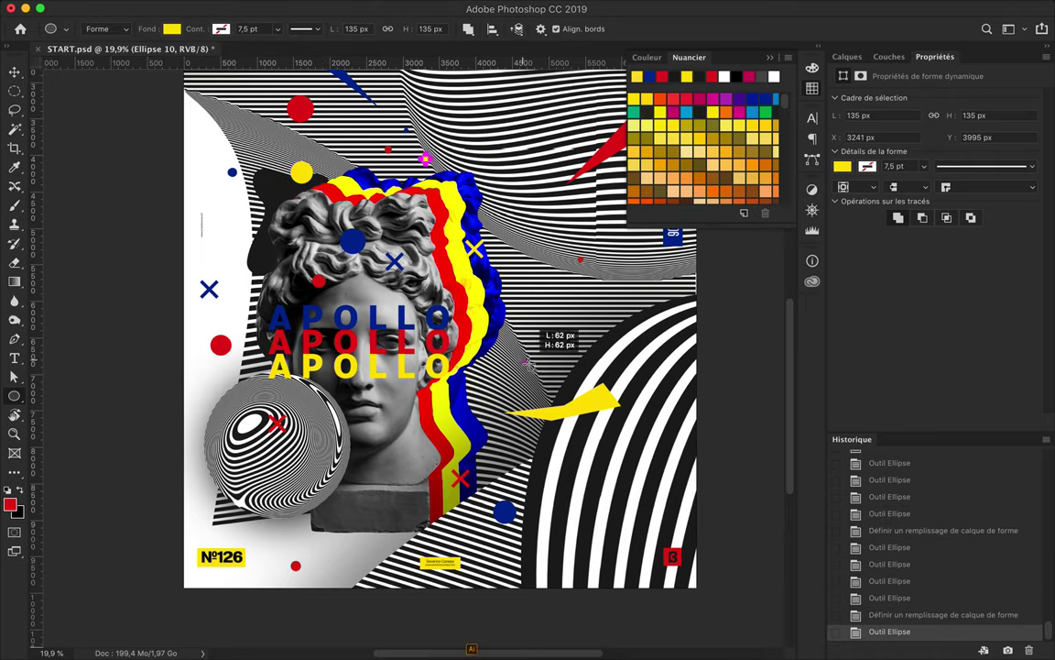
left_click(493, 285)
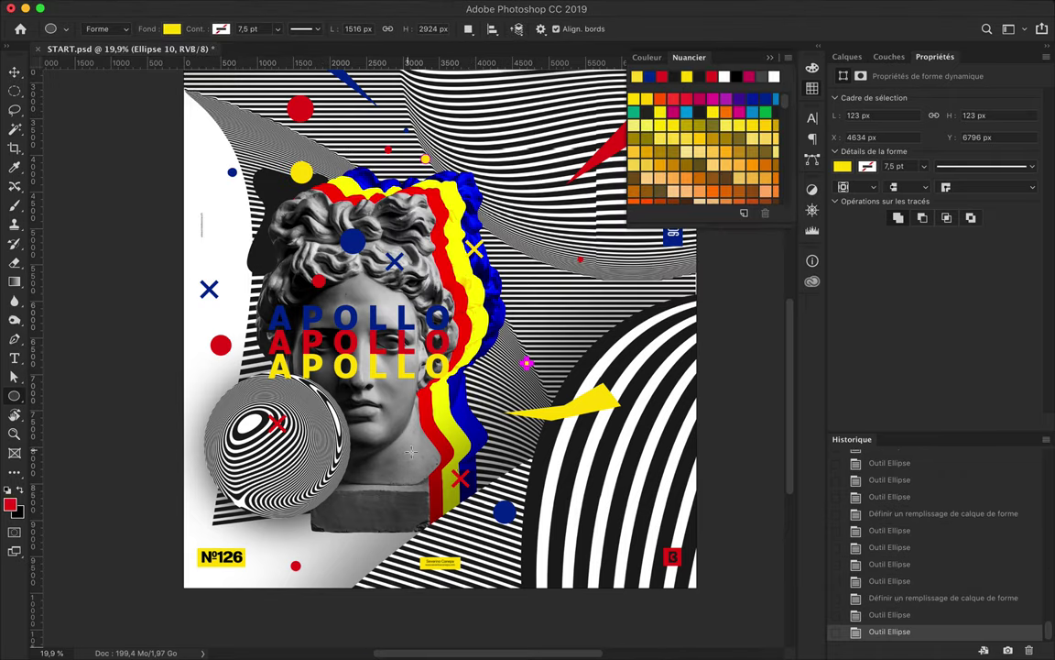
left_click_drag(438, 478, 433, 475)
mouse_move(366, 550)
left_mouse_down()
mouse_move(388, 569)
mouse_move(371, 548)
left_mouse_up()
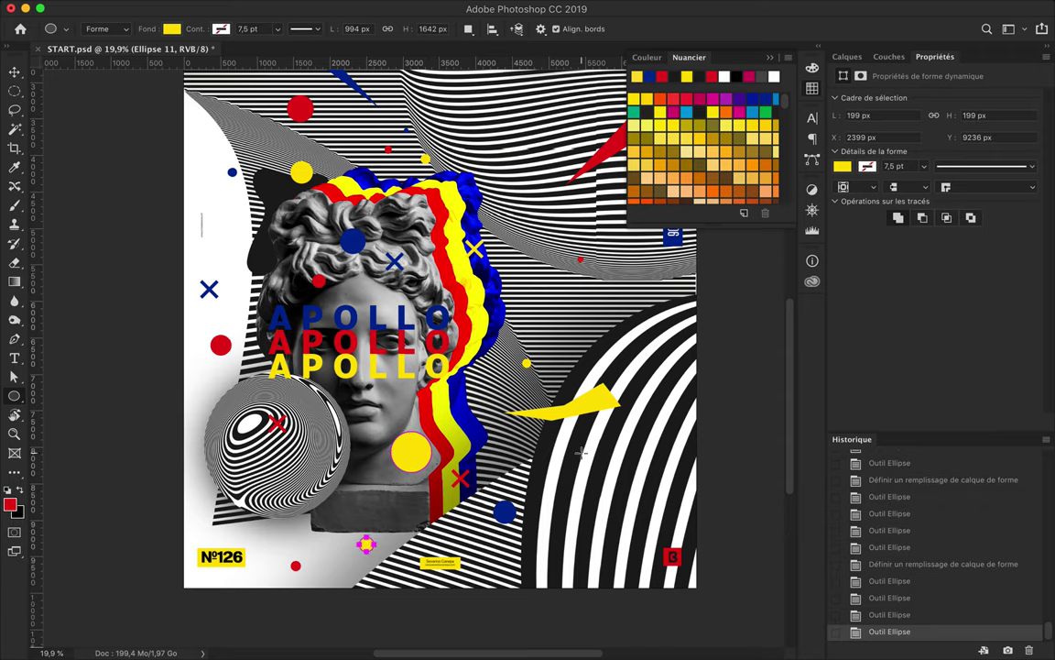
- Save the finished poster as a JPG
key("v")
scroll(396, 142, "down", 3)
key("ctrl+shift+s")
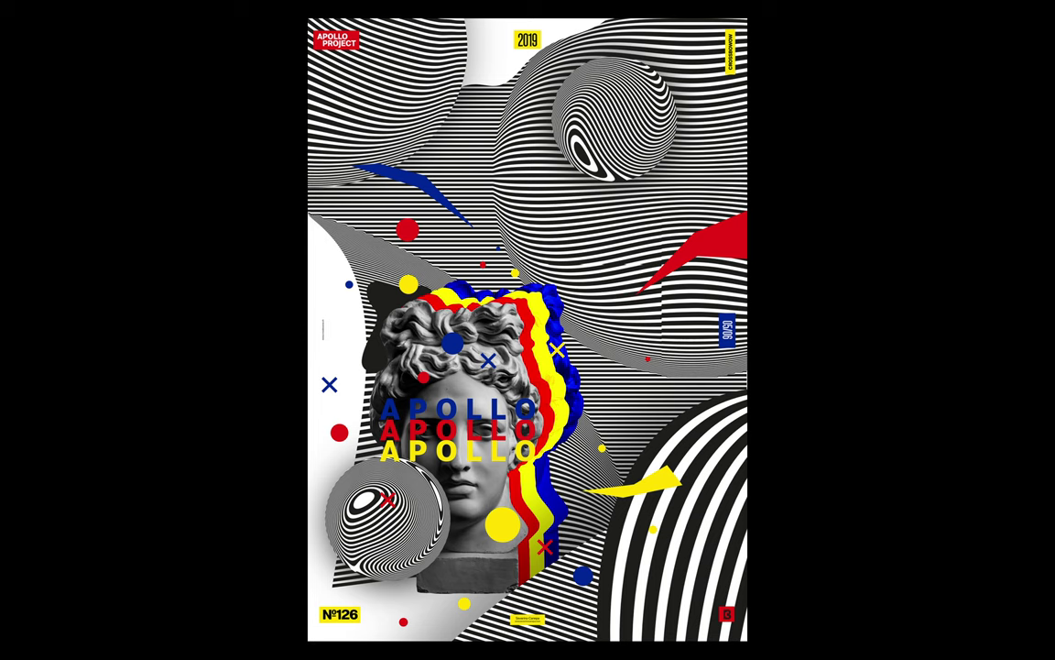